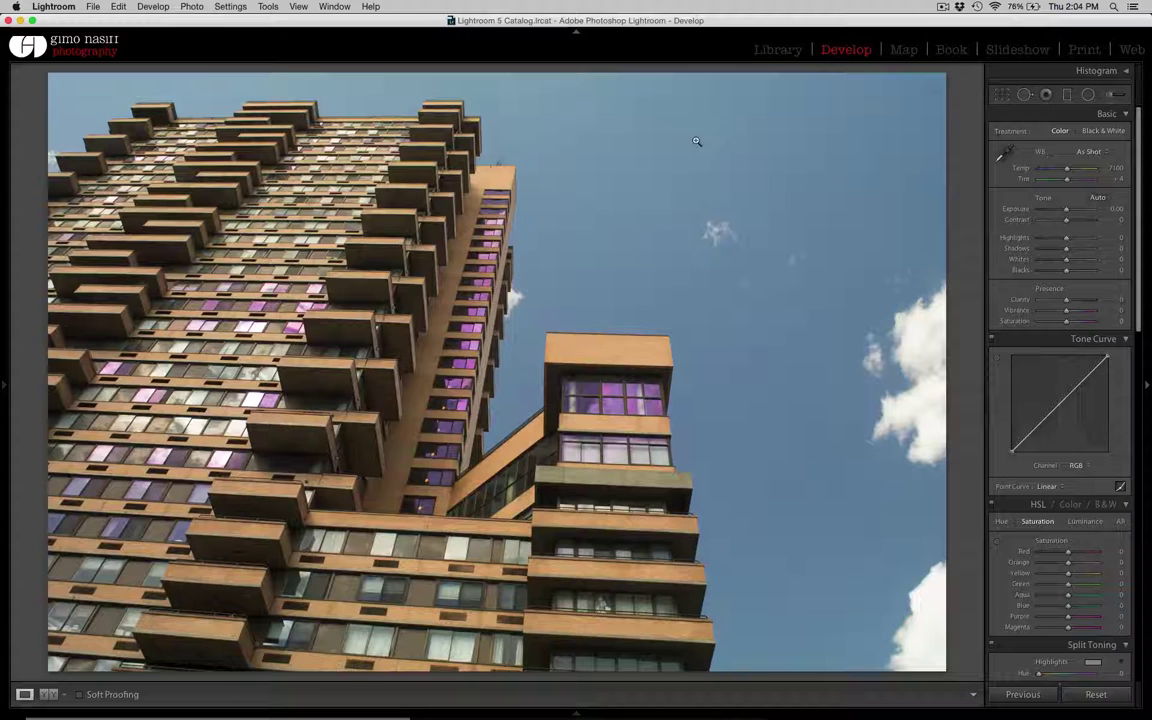
Step: Apply Auto Tone, then set Exposure +0.65, Contrast +53, Shadows +52 and Clarity +35
left_click(1098, 200)
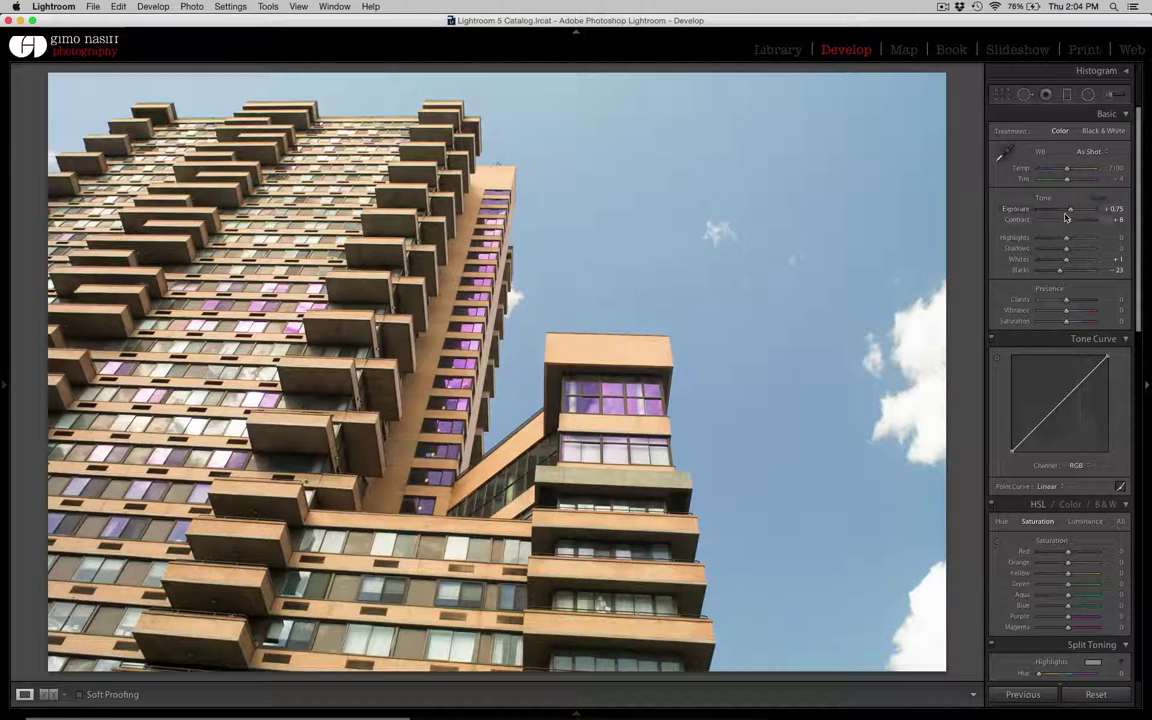
left_click_drag(1067, 210, 1066, 210)
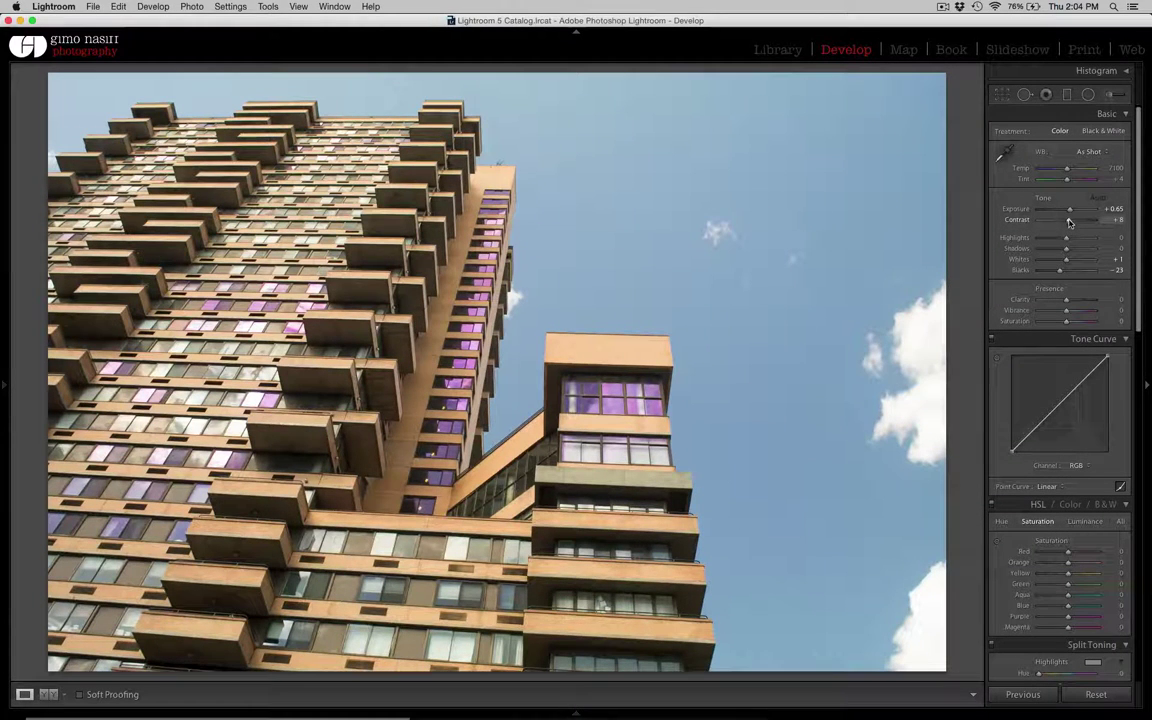
left_click_drag(1063, 222, 1062, 222)
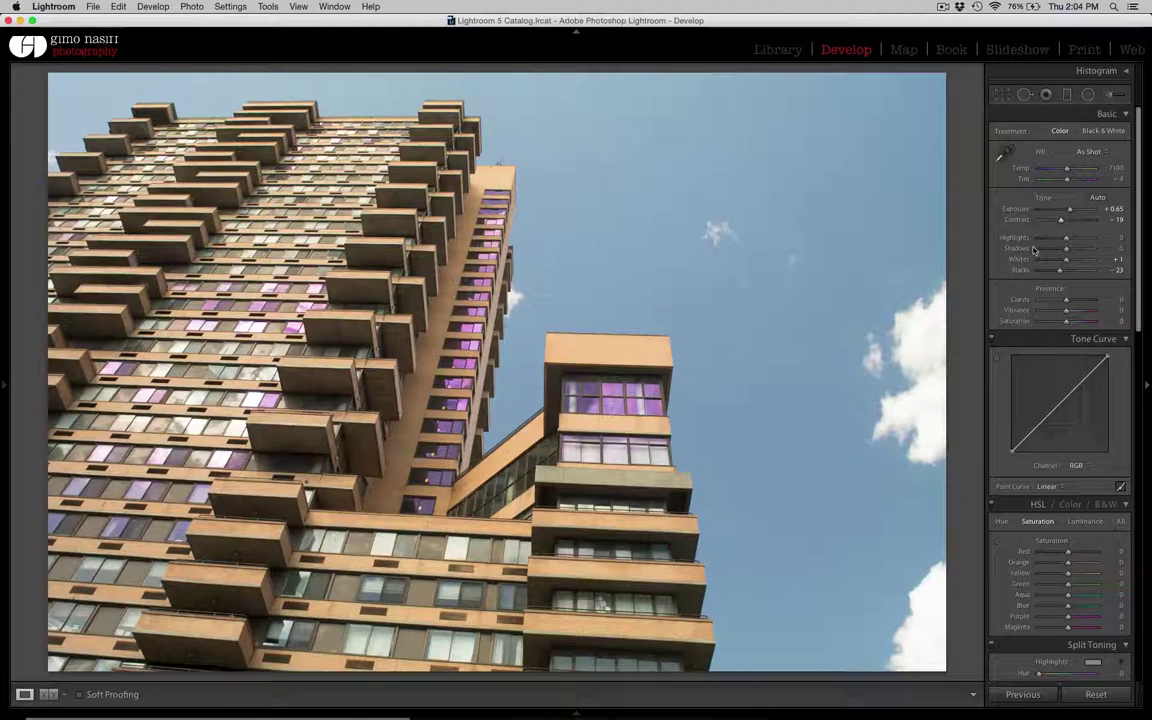
left_click(1081, 221)
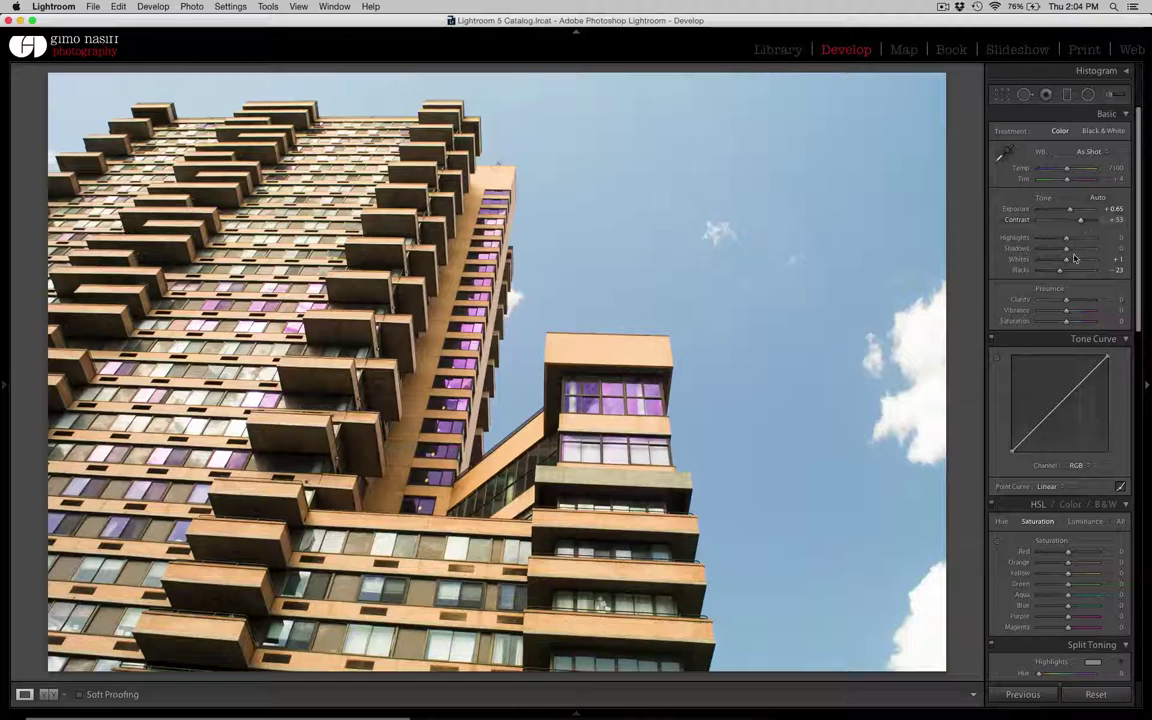
left_click(1080, 249)
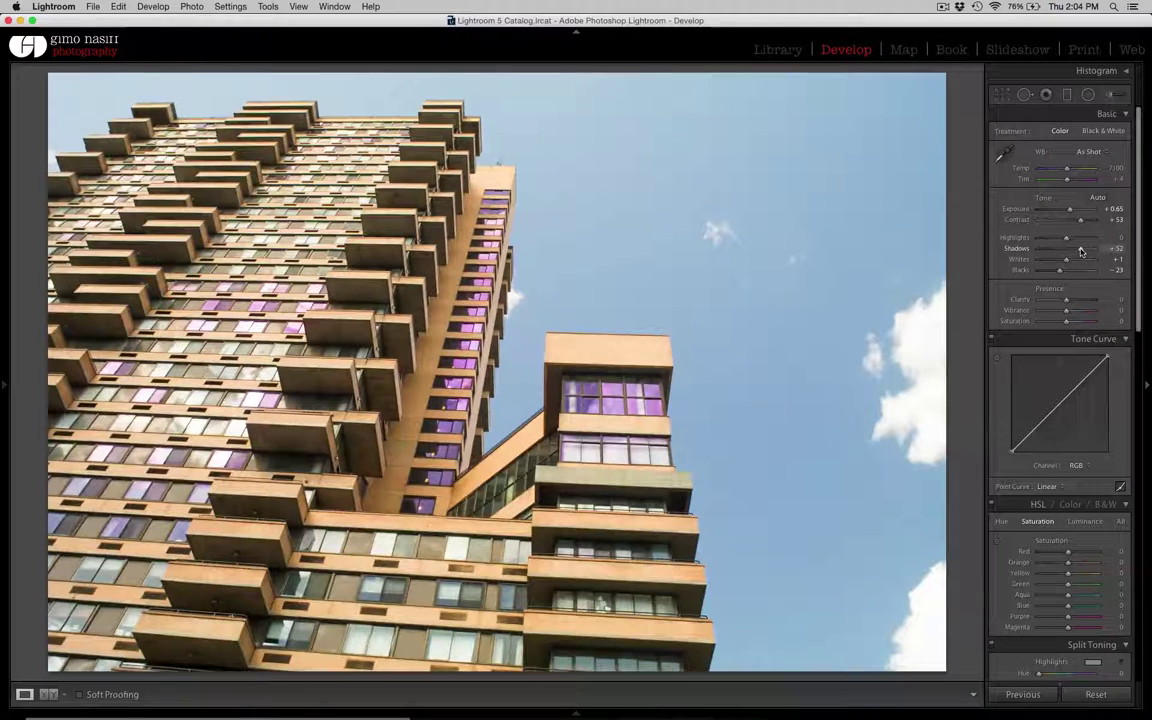
left_click(1080, 300)
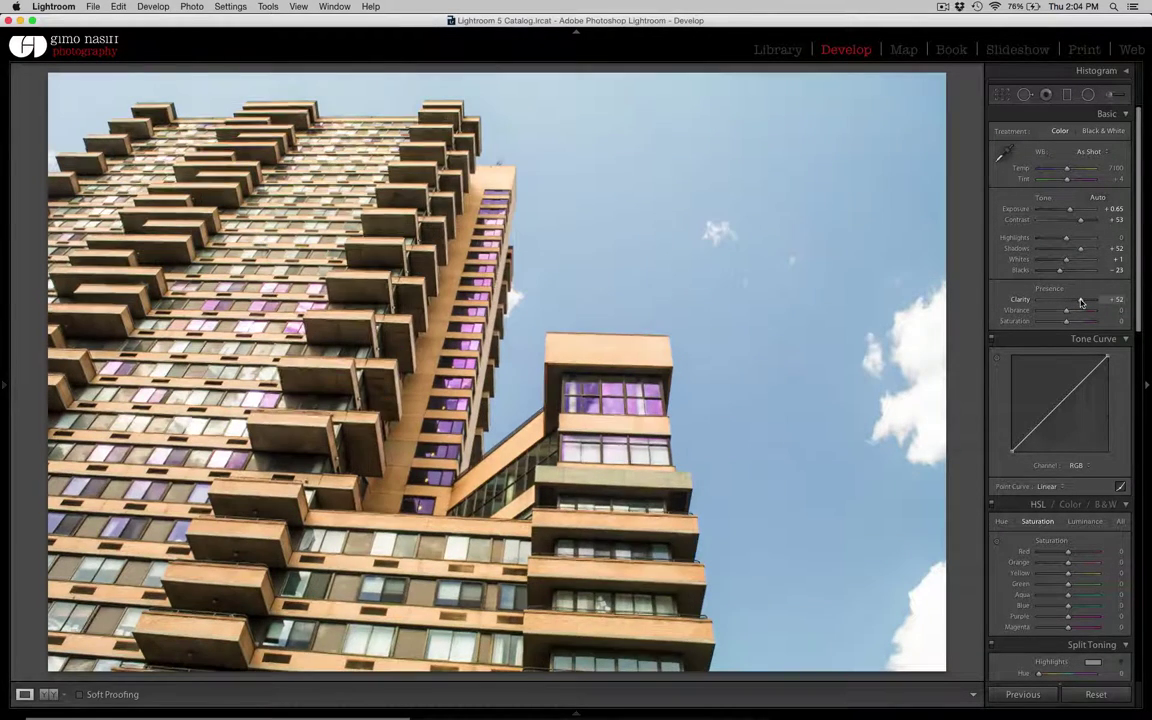
left_click_drag(1080, 302, 1076, 302)
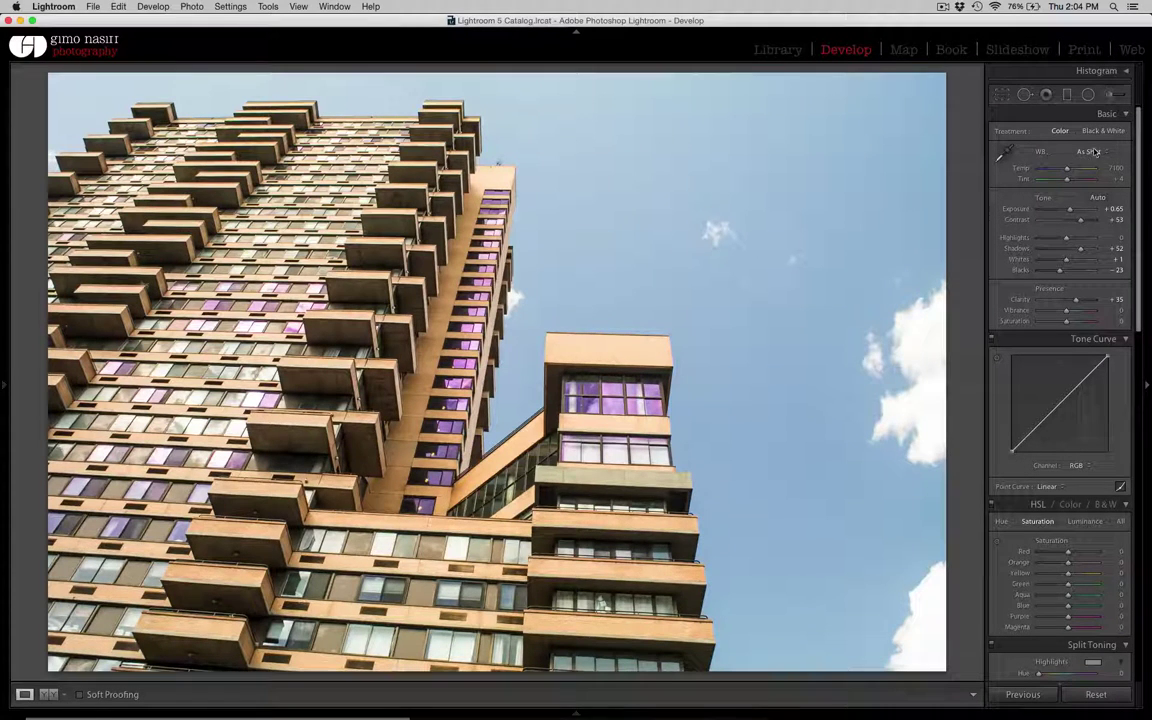
Step: Set the white balance to Daylight with Temperature at about 6550
left_click(1103, 152)
left_click(1087, 158)
left_click(1097, 152)
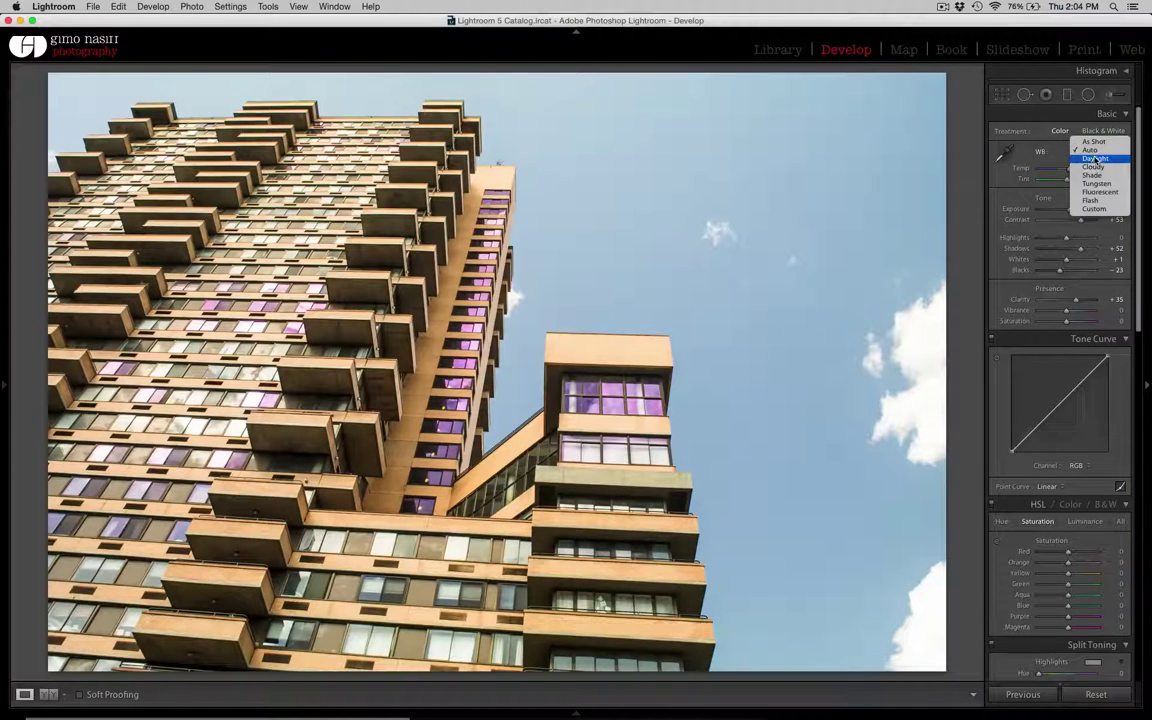
left_click(1090, 161)
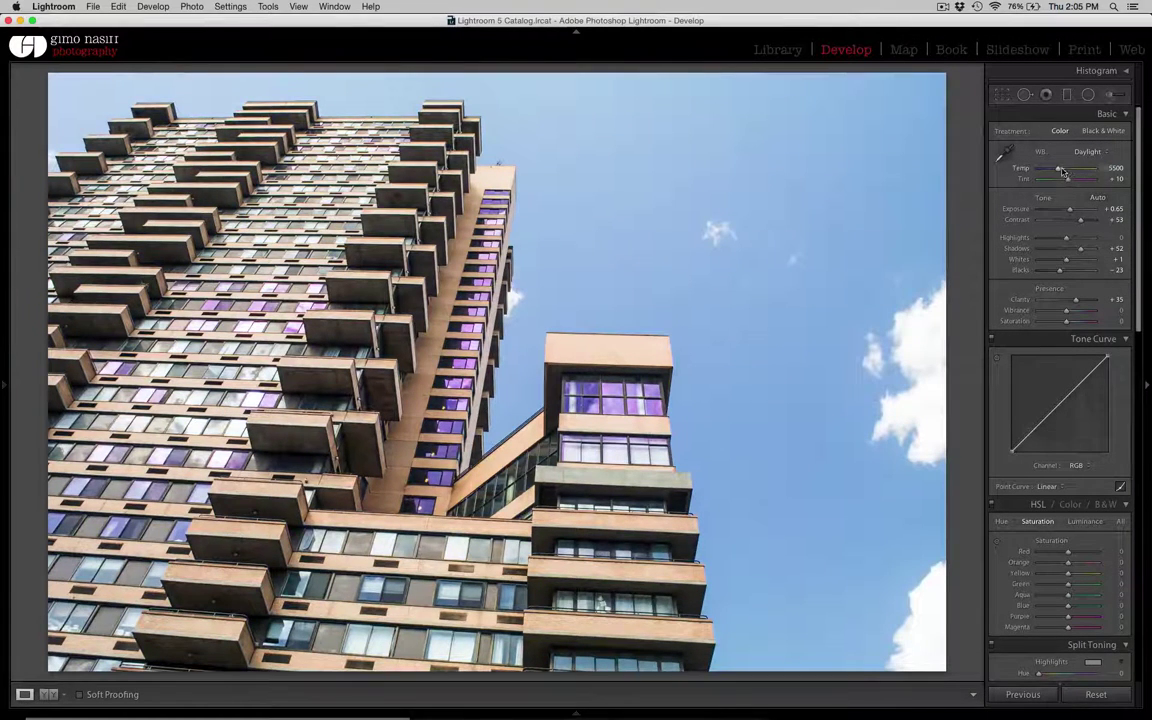
left_click_drag(1058, 169, 1062, 171)
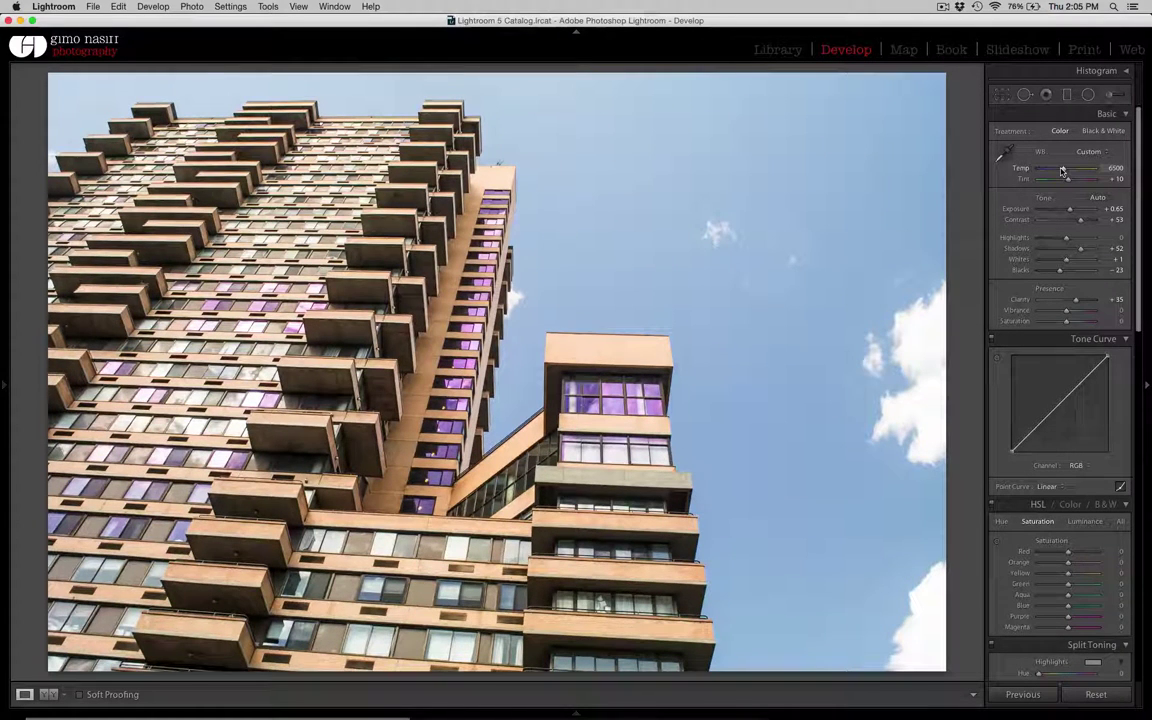
left_click_drag(1062, 170, 1064, 170)
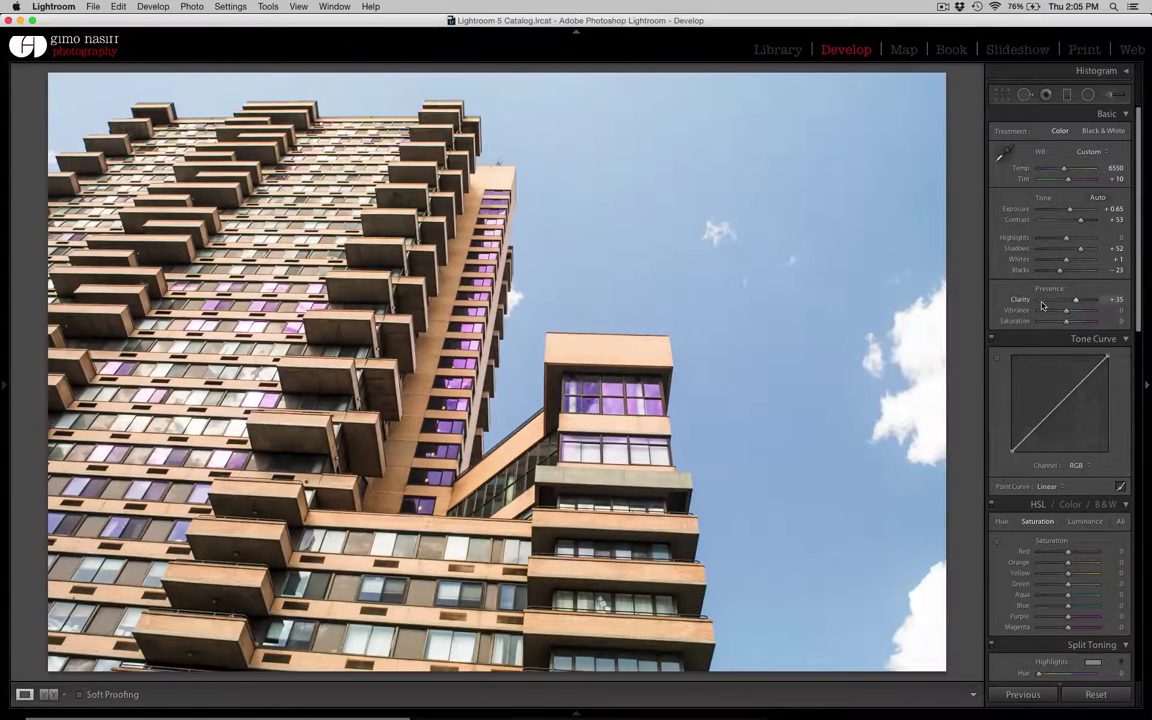
Step: Raise Vibrance to +15, pull a tone-curve midpoint down, and lift Shadows to +68
left_click_drag(1066, 310, 1072, 312)
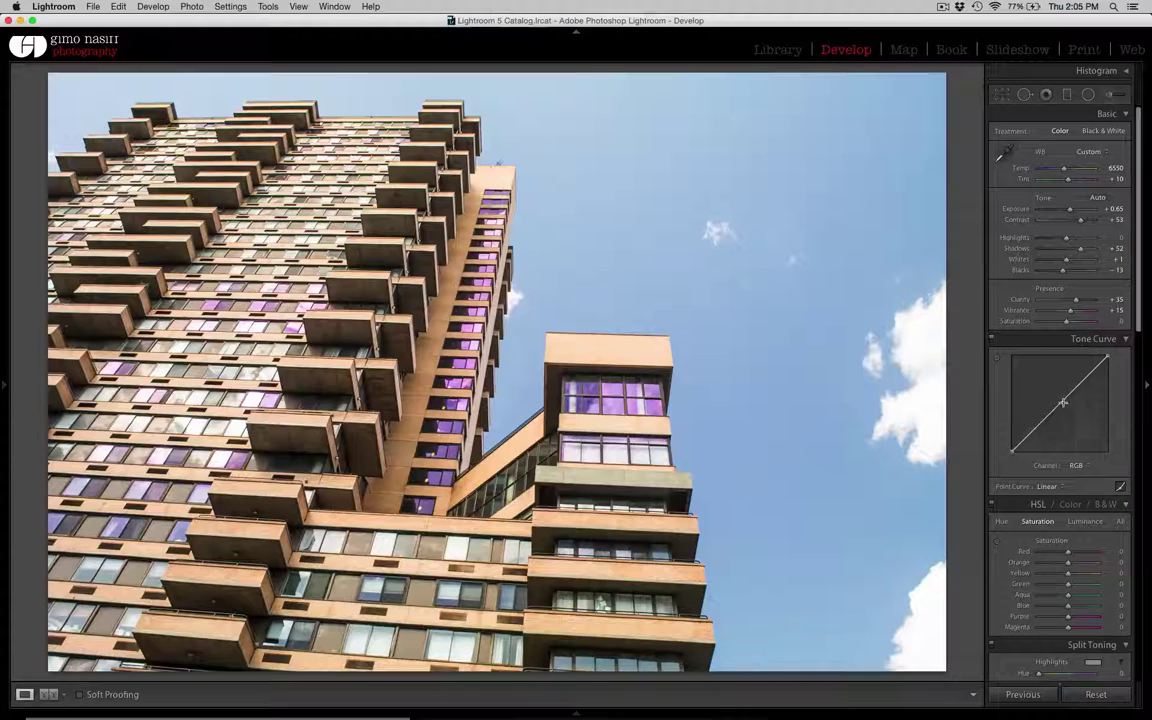
left_click_drag(1060, 403, 1060, 408)
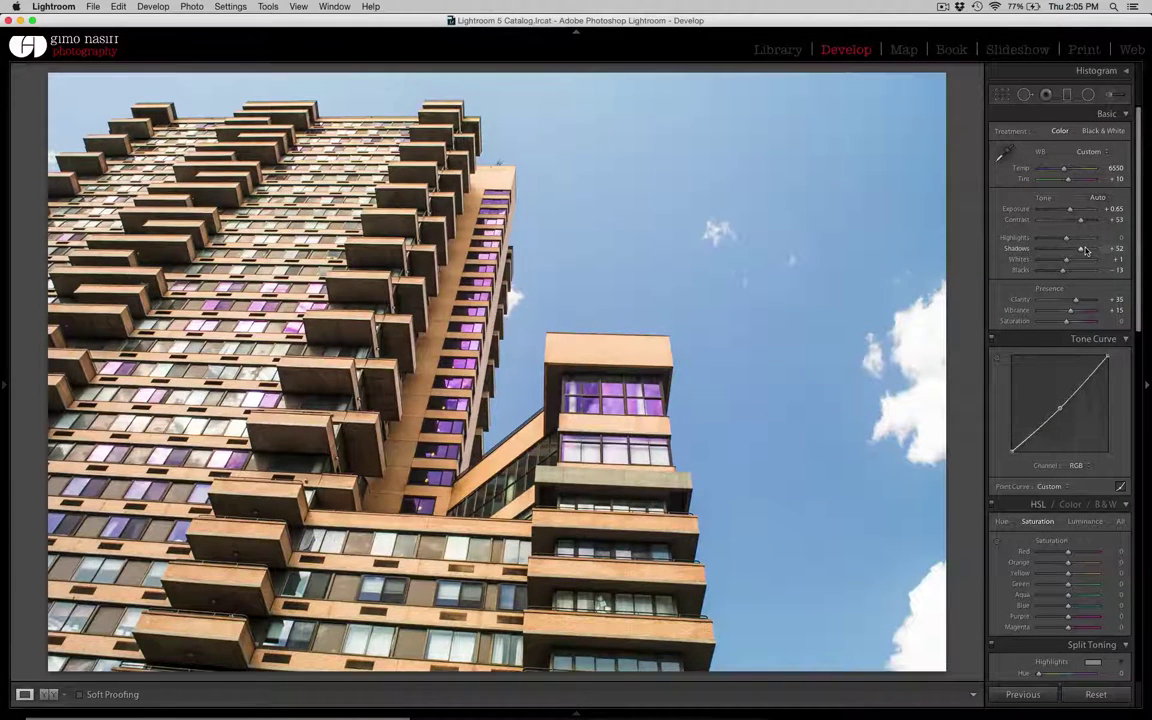
left_click_drag(1081, 249, 1087, 251)
Step: In HSL Luminance, darken Aqua to -40 and Blue to -24, and darken Purple
scroll(1087, 251, "down", 6)
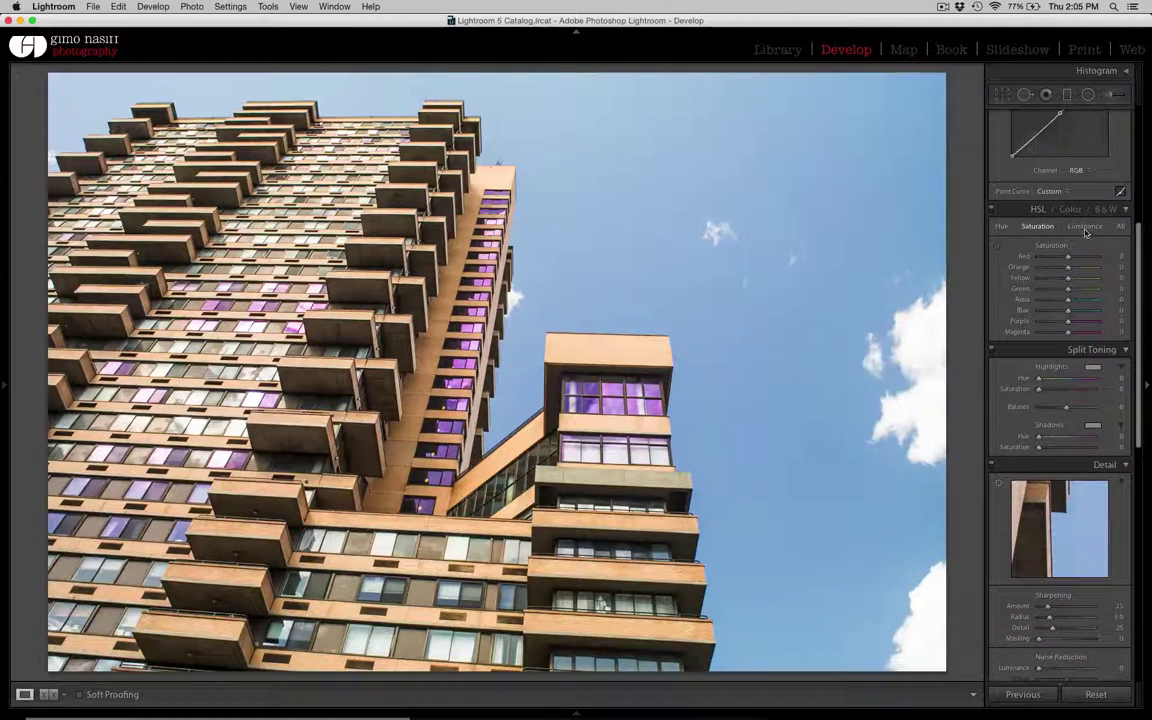
left_click(1085, 226)
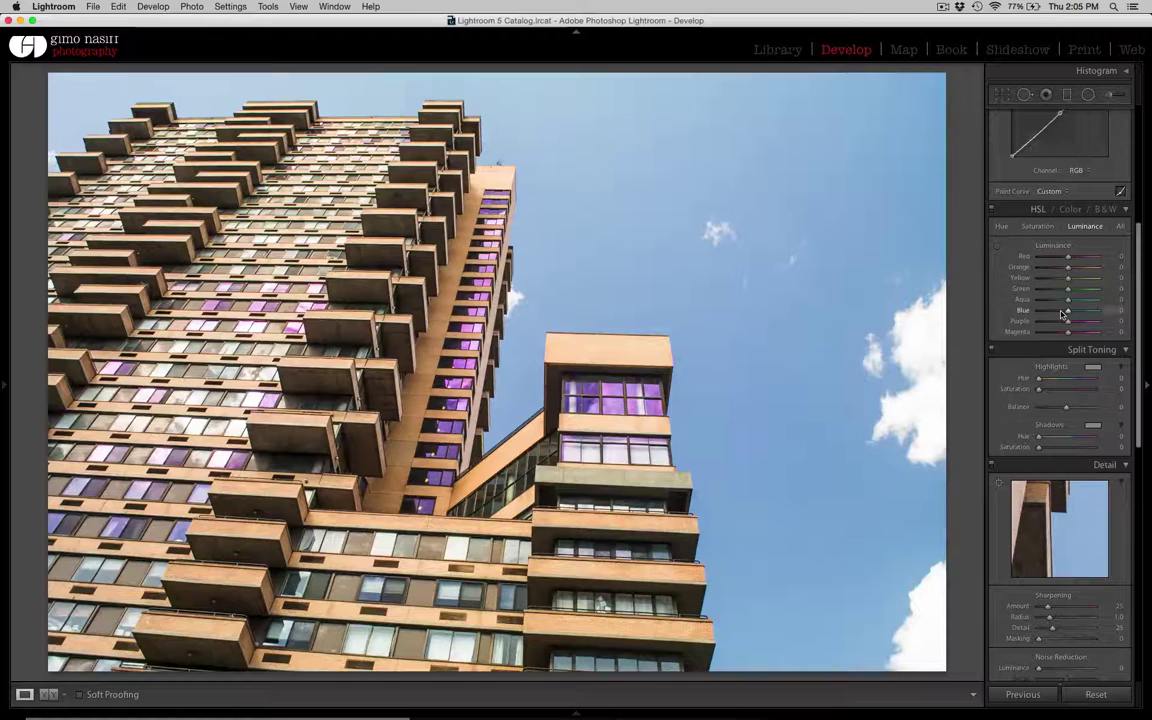
left_click_drag(1067, 313, 1055, 302)
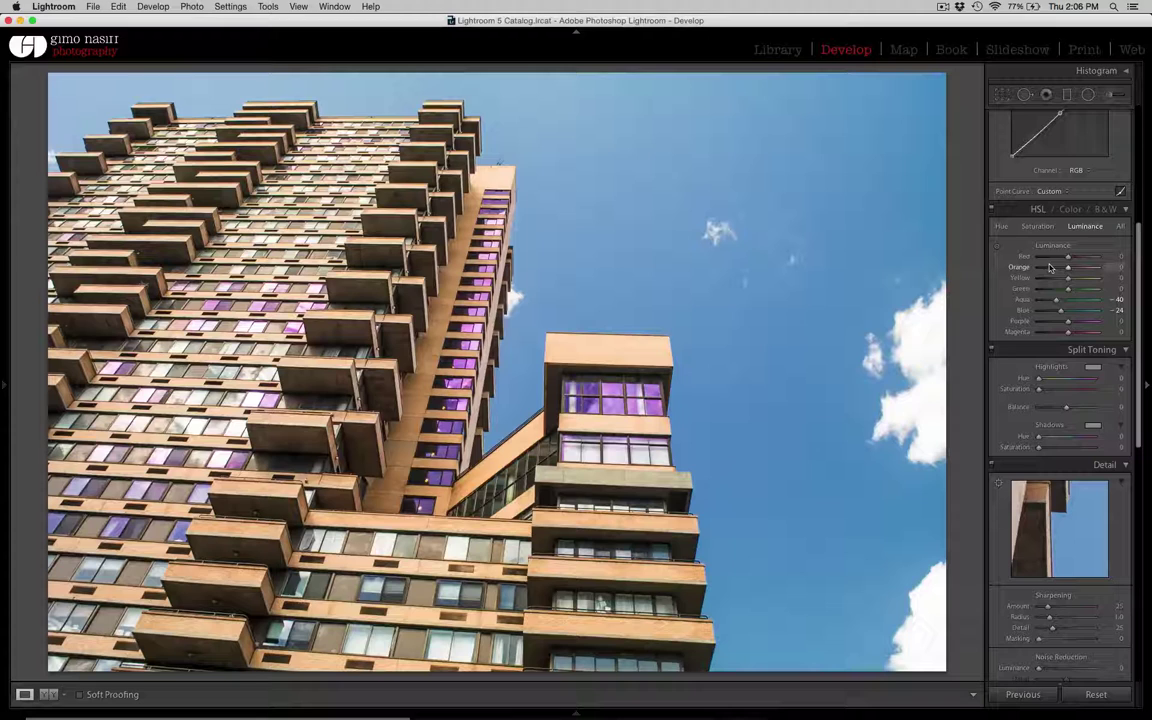
mouse_move(1046, 322)
left_mouse_down()
mouse_move(1069, 326)
mouse_move(1041, 322)
mouse_move(1050, 335)
left_mouse_up()
left_click(1037, 226)
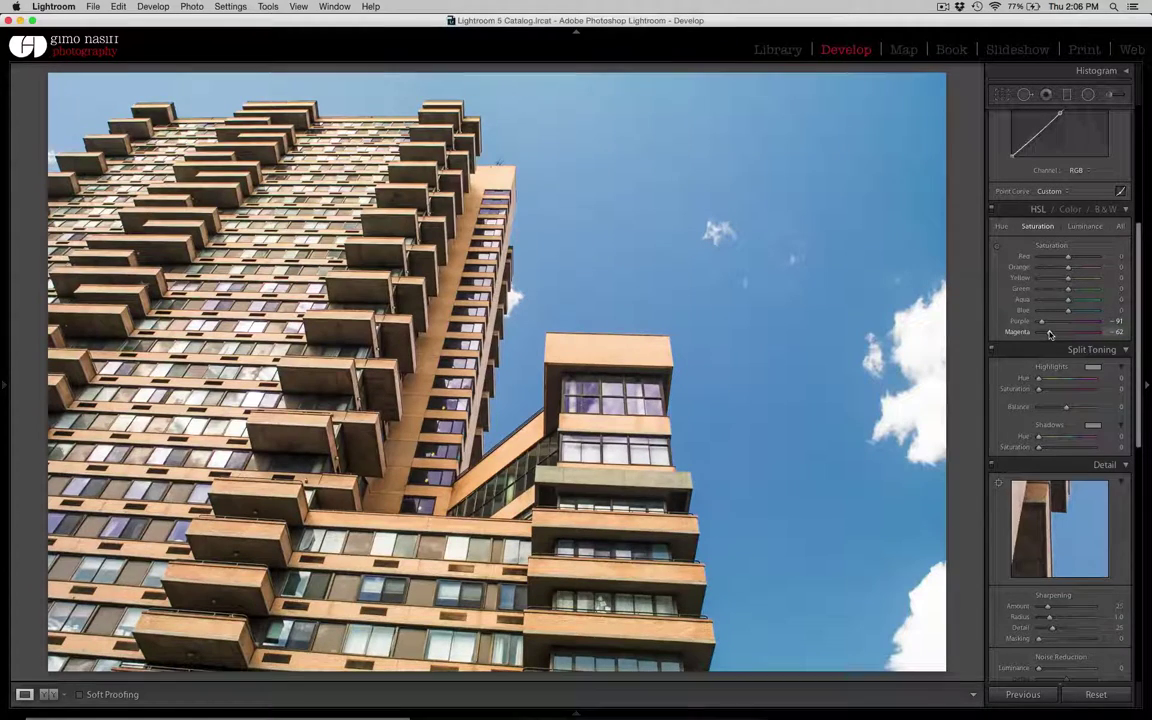
Step: Drop HSL Red saturation to -71, checking the balconies and facade at 1:1 zoom
left_click(263, 313)
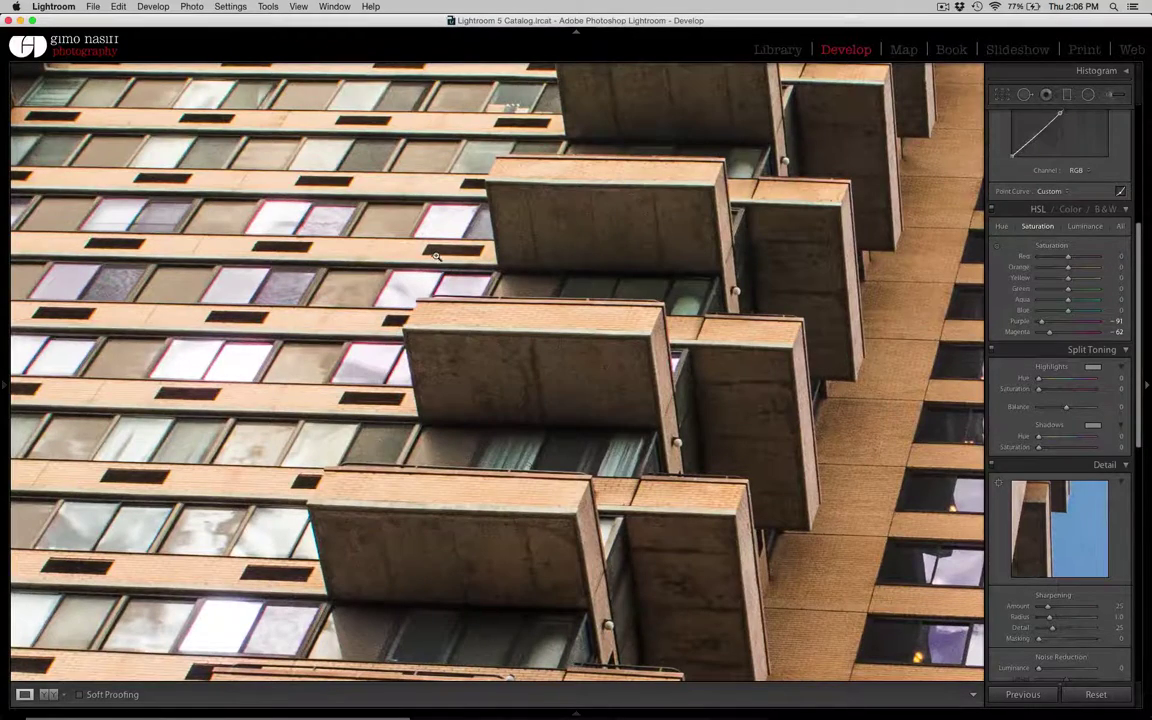
left_click(394, 230)
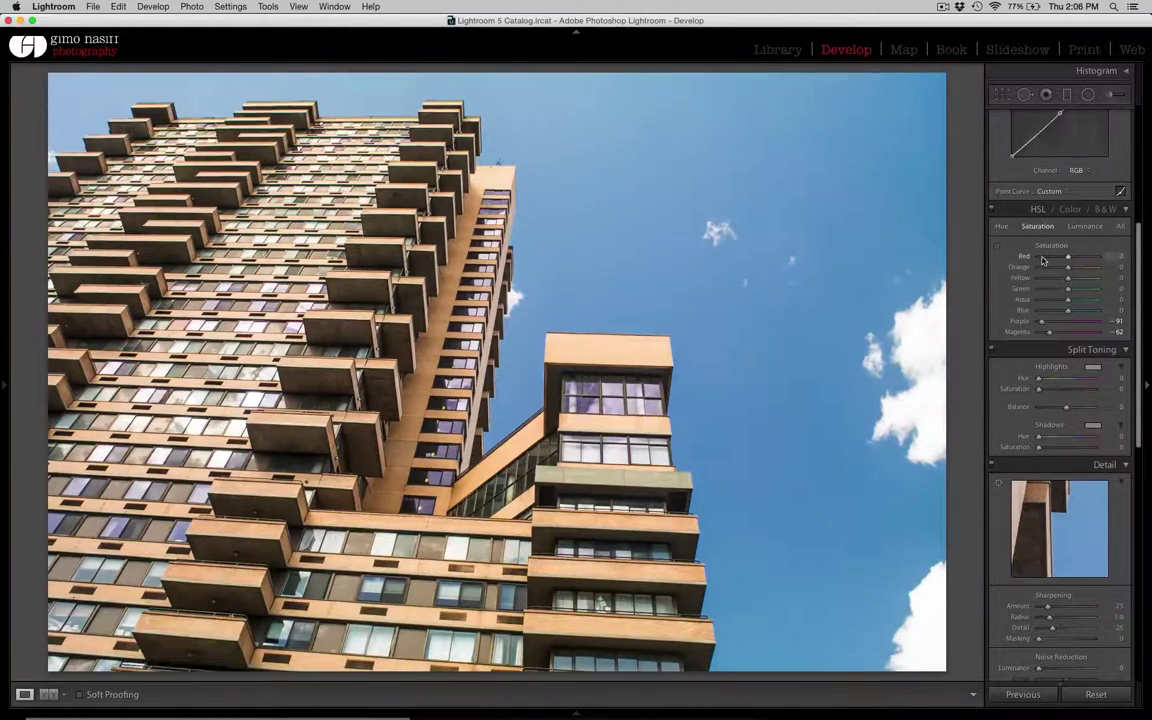
left_click_drag(1042, 260, 1026, 260)
left_click(316, 264)
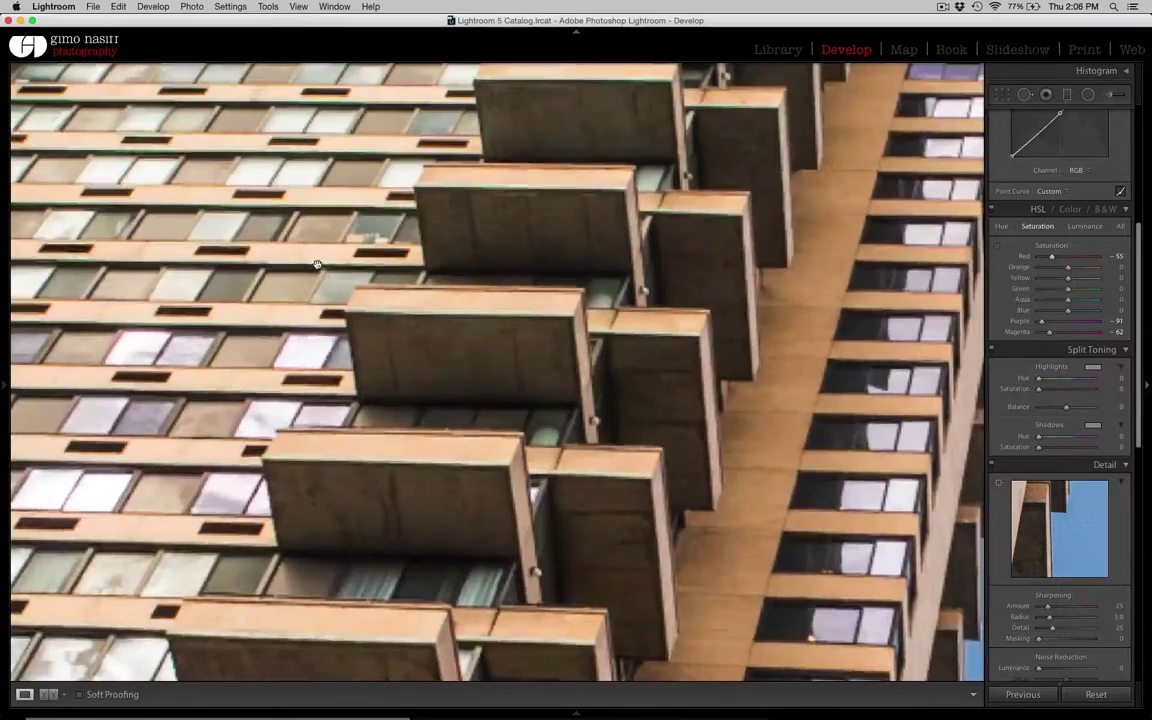
left_click_drag(1051, 257, 1086, 260)
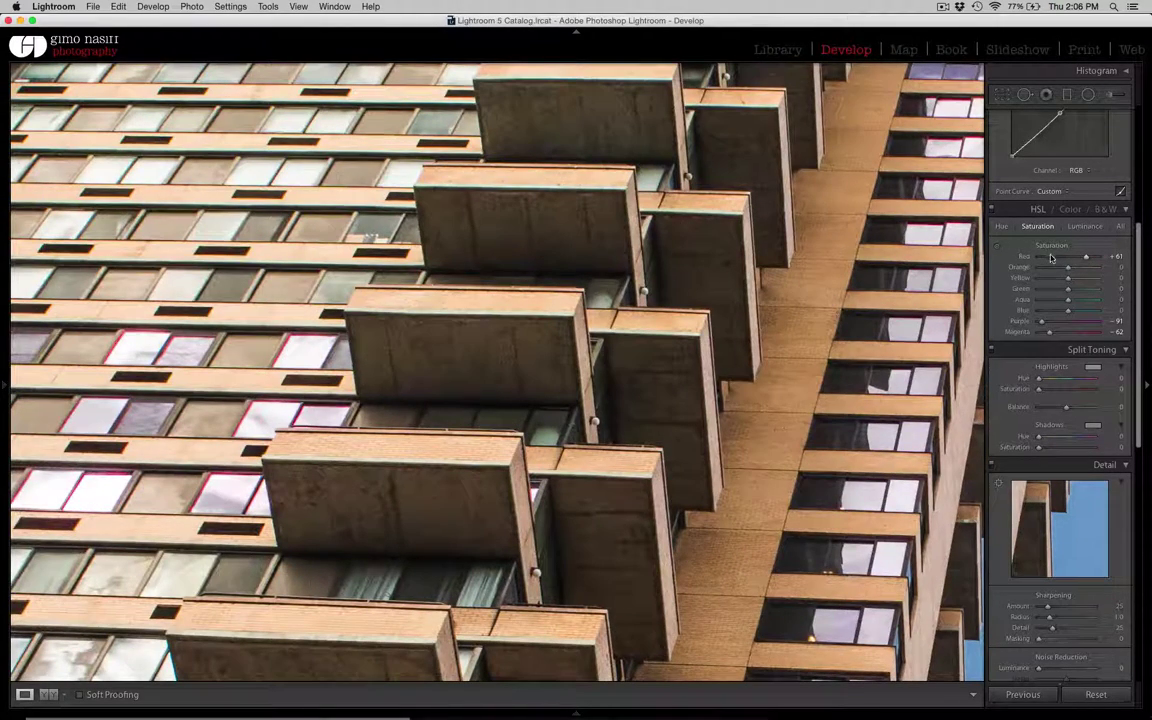
left_click_drag(1044, 259, 1047, 261)
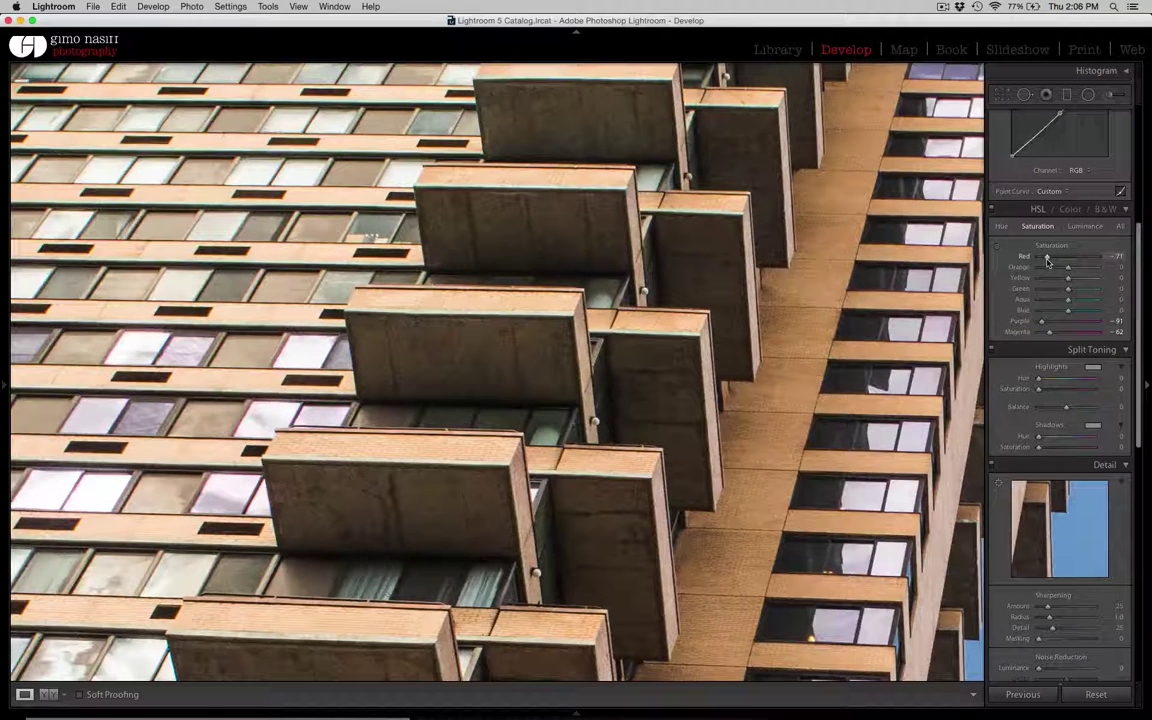
left_click(634, 293)
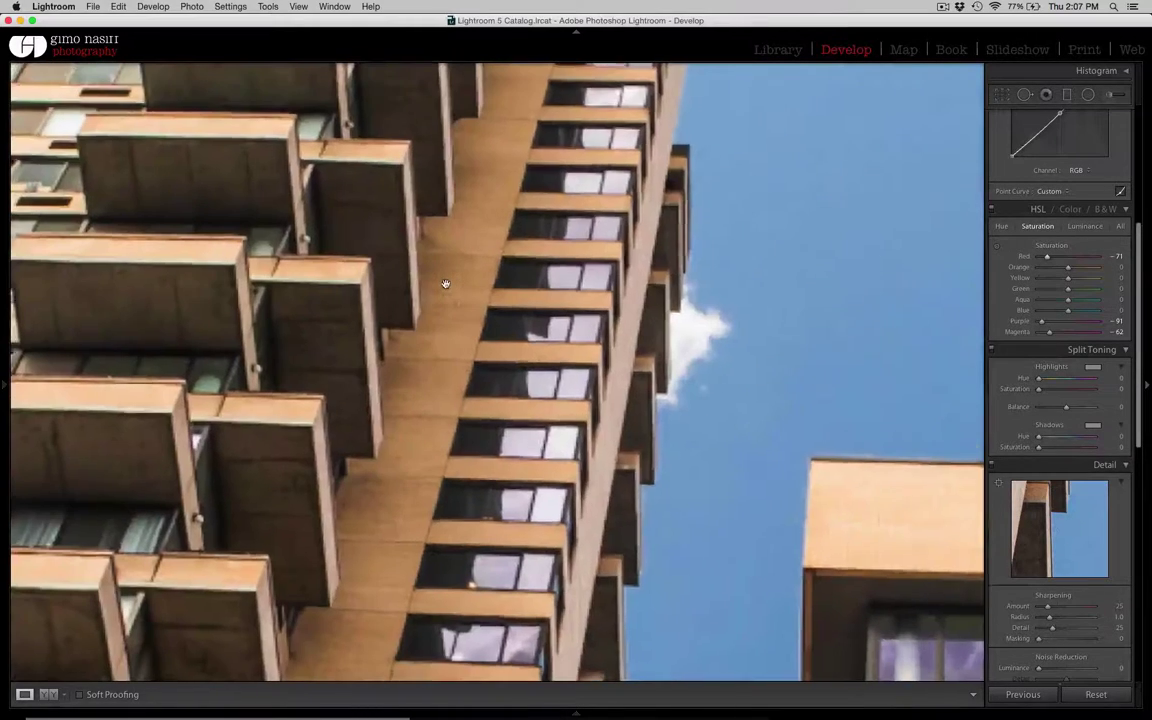
left_click(441, 285)
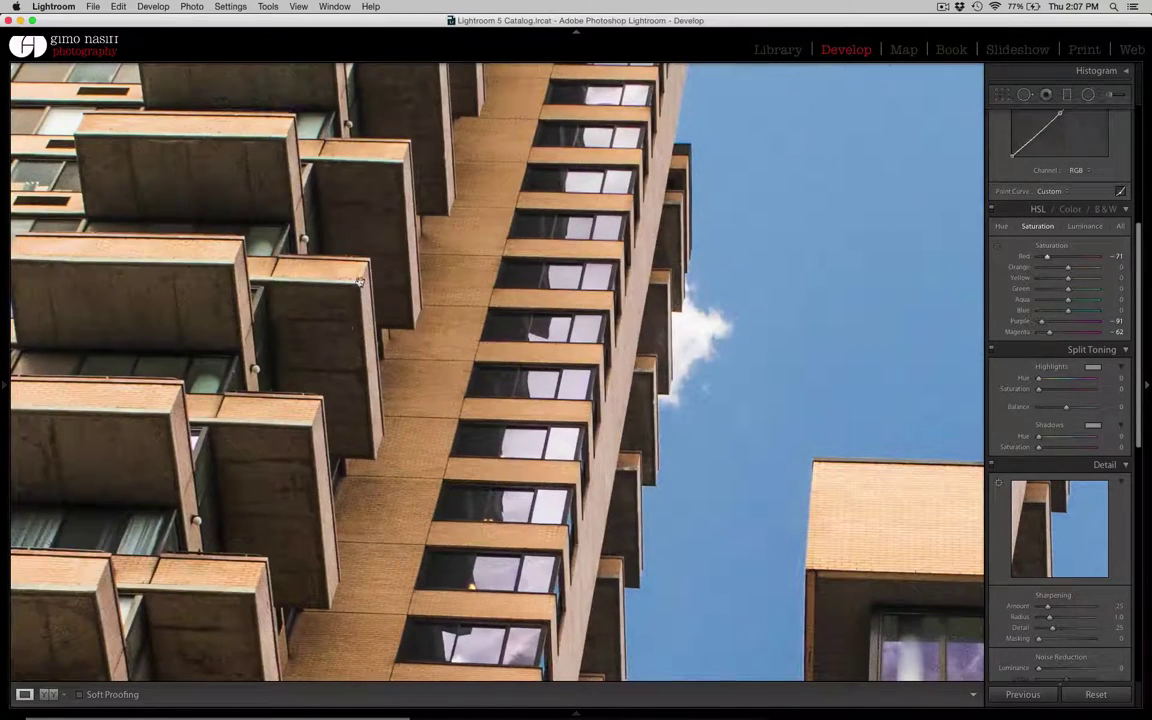
key("i")
left_click(347, 318)
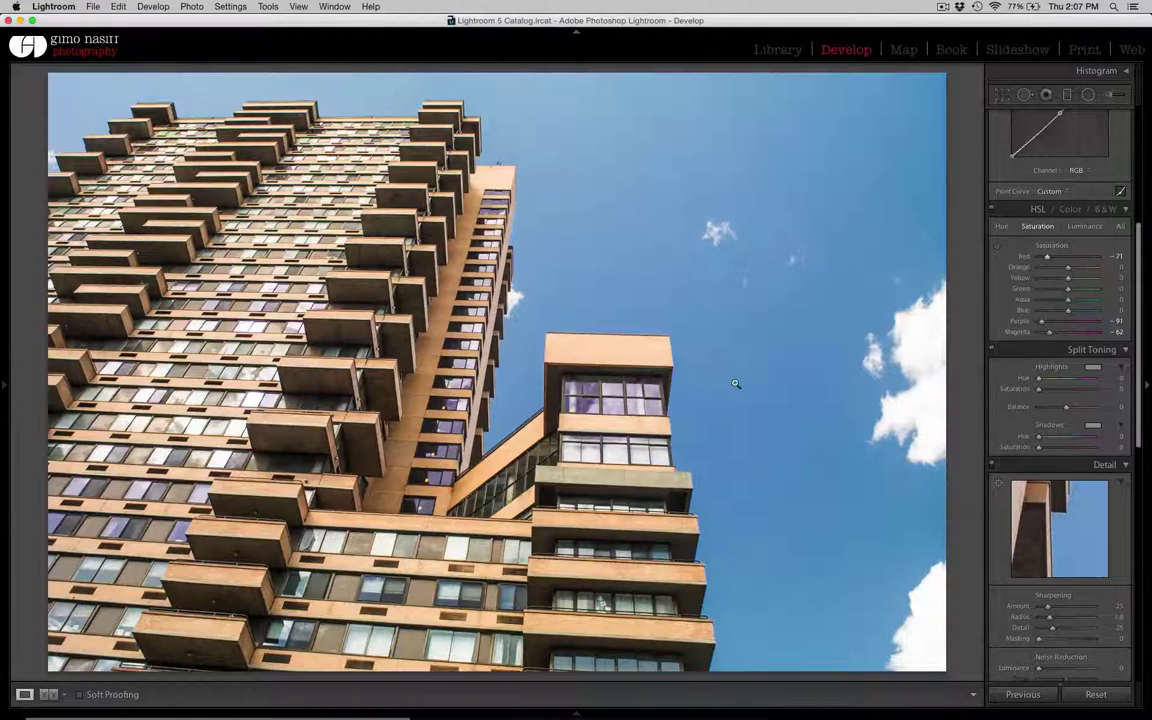
Step: Enable lens profile corrections for the photo
scroll(1046, 482, "down", 4)
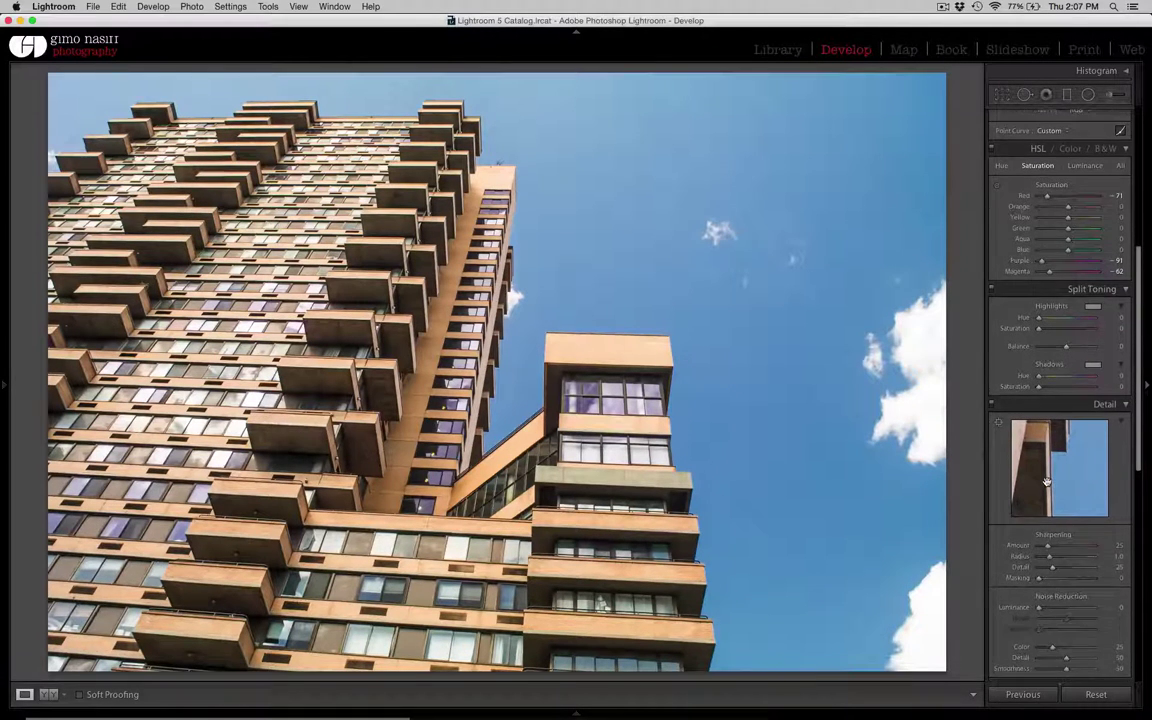
scroll(1046, 482, "down", 4)
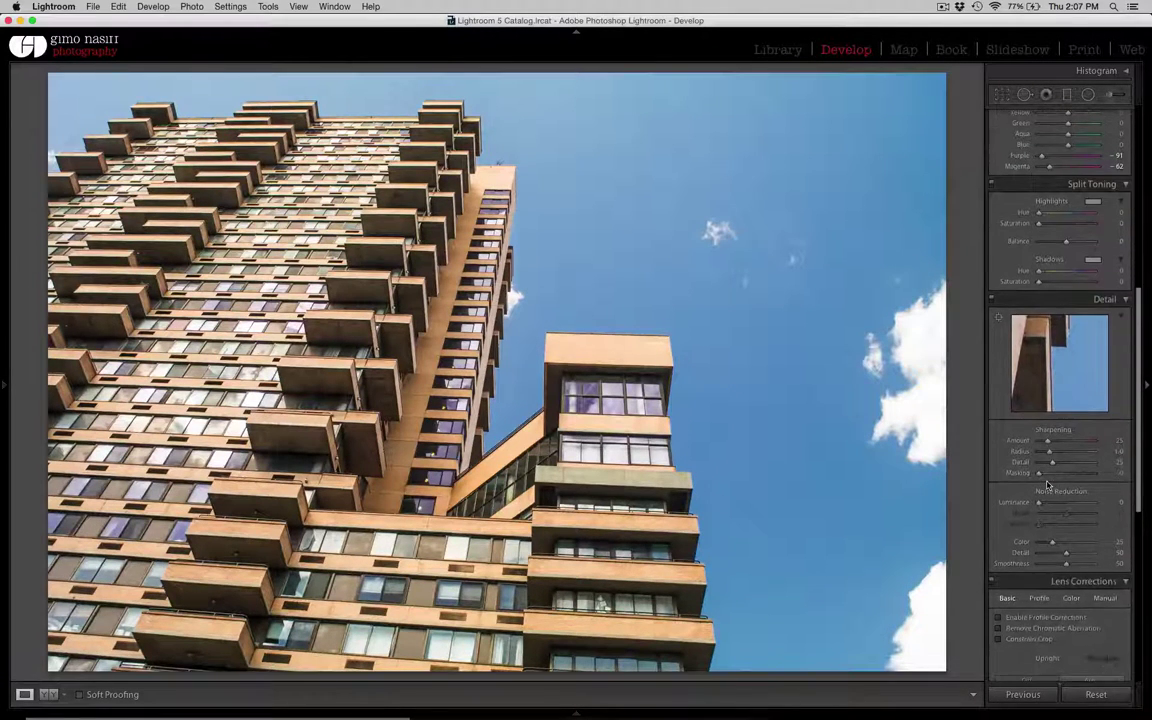
left_click(998, 619)
Step: Apply Auto Upright perspective correction and raise Sharpening Amount from 25 to 73
scroll(997, 631, "down", 5)
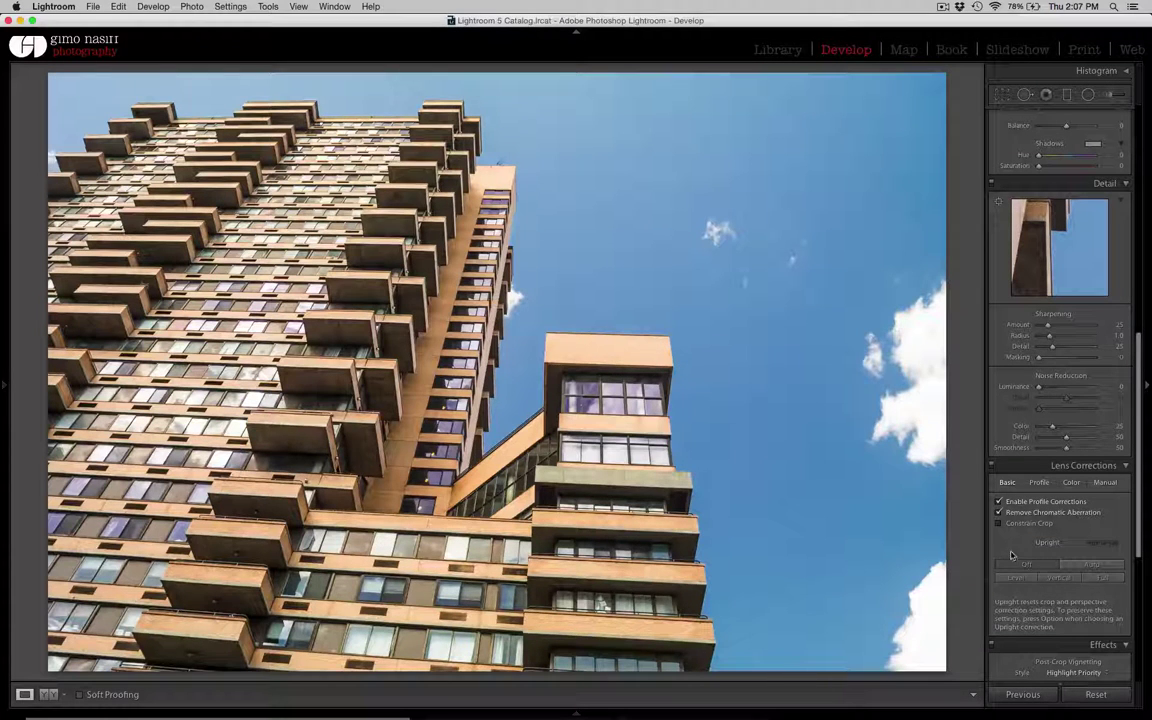
scroll(1036, 577, "down", 1)
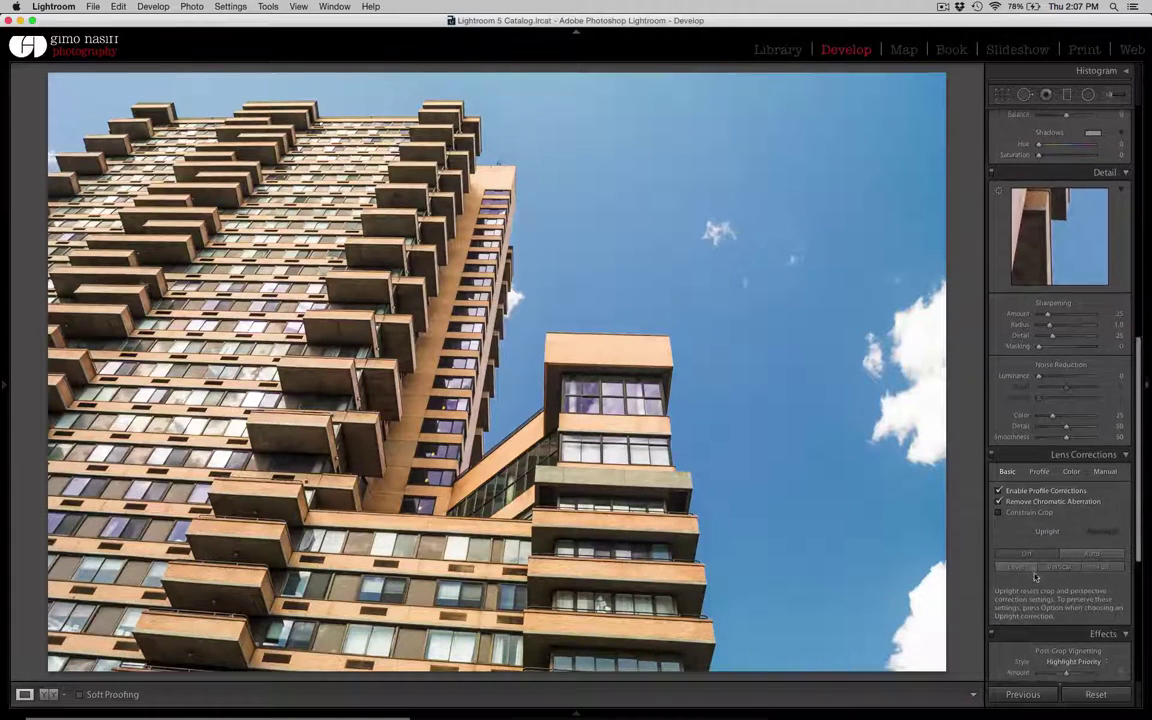
left_click(1091, 556)
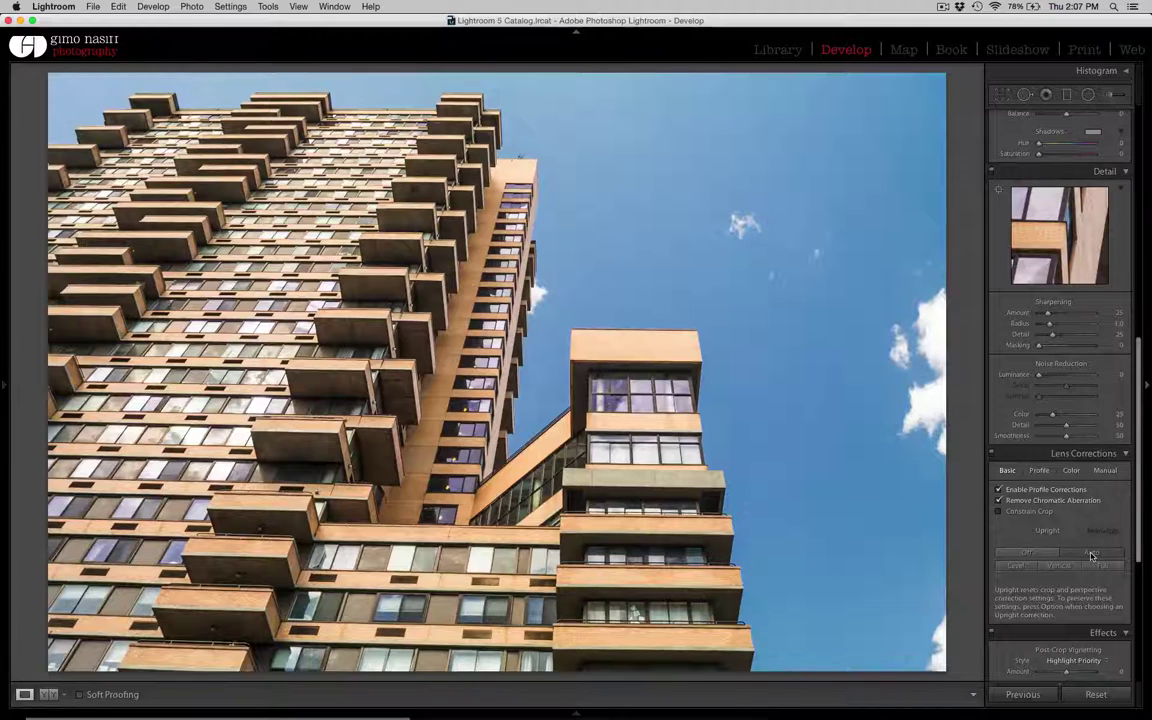
scroll(1050, 460, "up", 4)
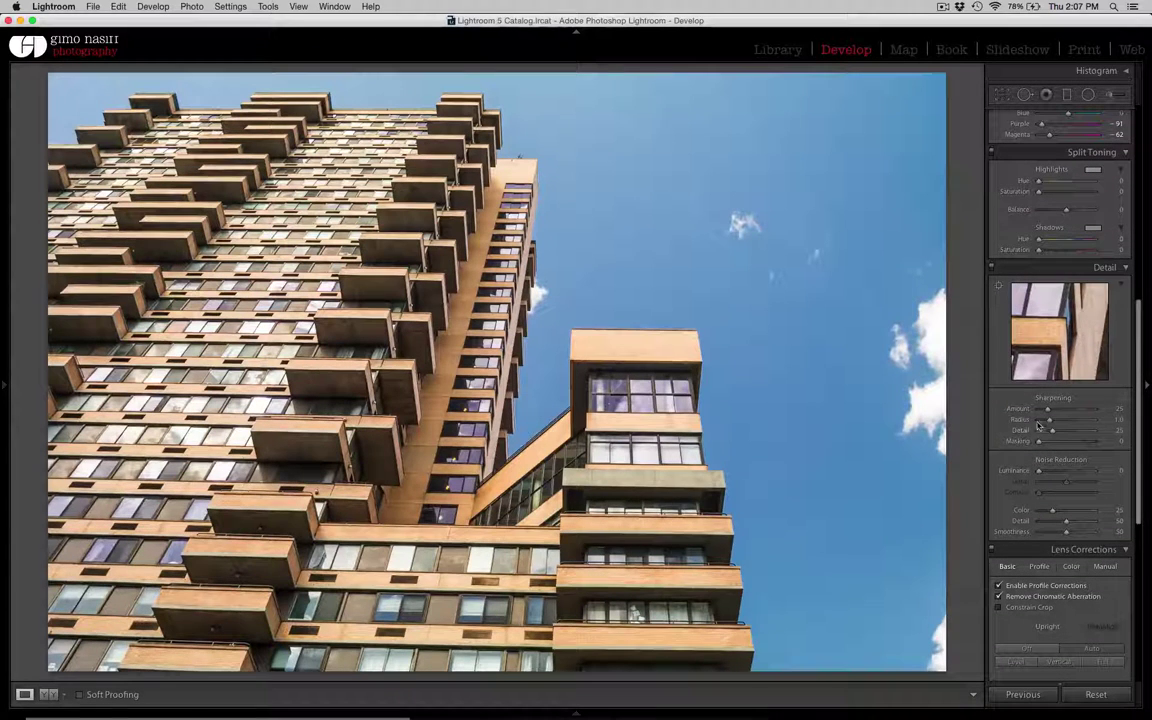
left_click_drag(1047, 409, 1094, 442)
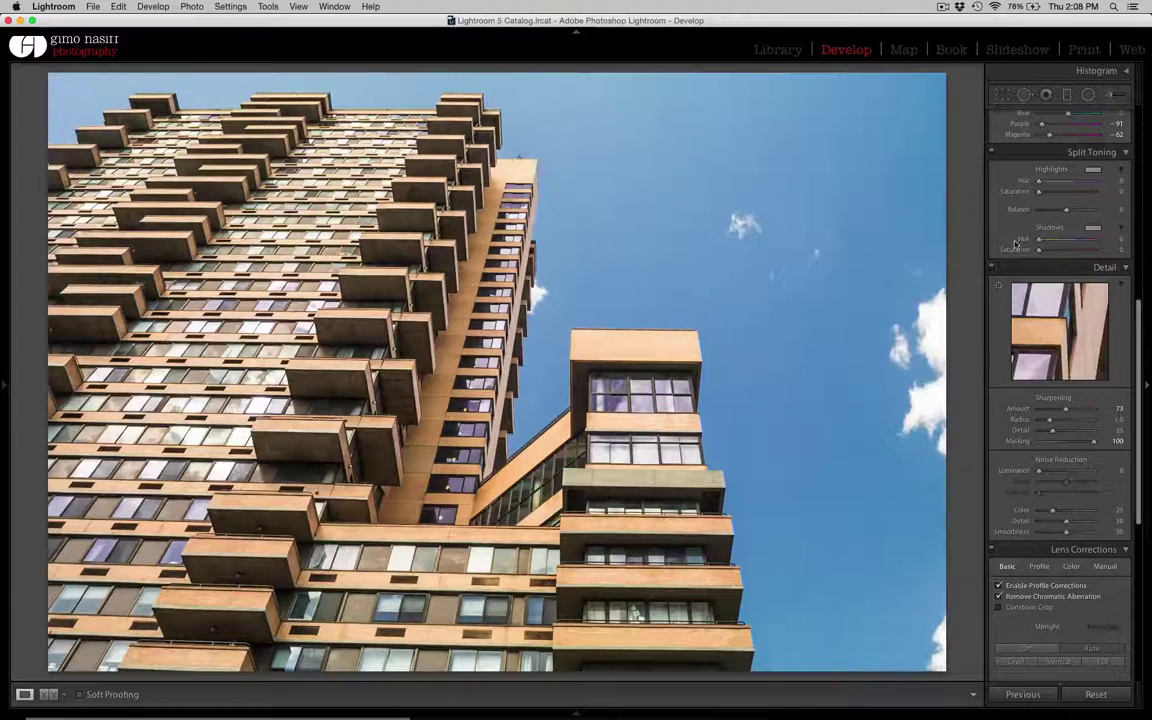
Step: Darken Blue luminance to -46 and send the photo to Photoshop with Cmd+E
scroll(1040, 255, "up", 10)
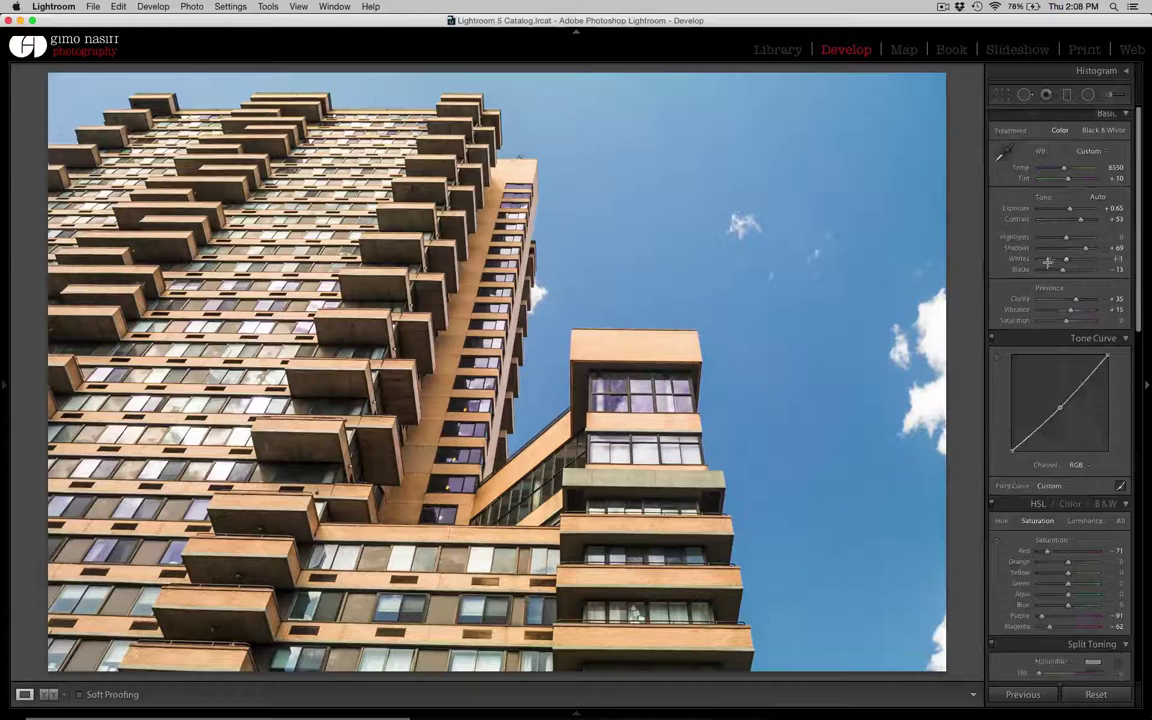
scroll(1050, 268, "down", 5)
left_click(1085, 347)
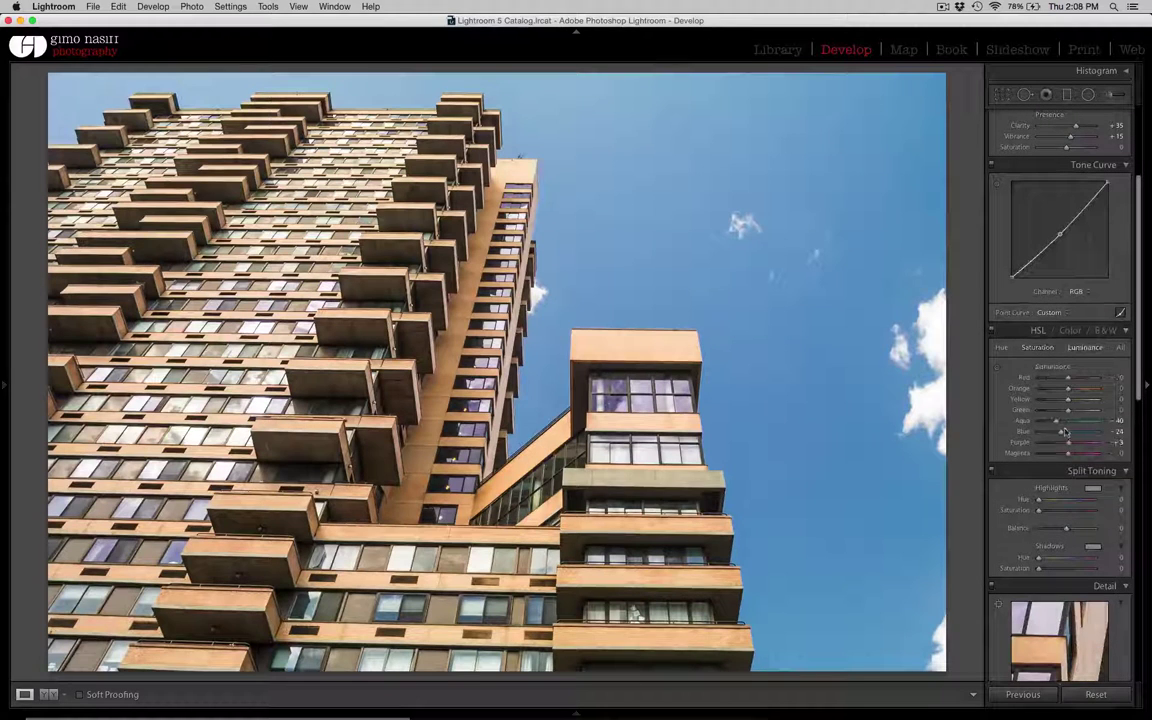
left_click_drag(1055, 433, 1055, 434)
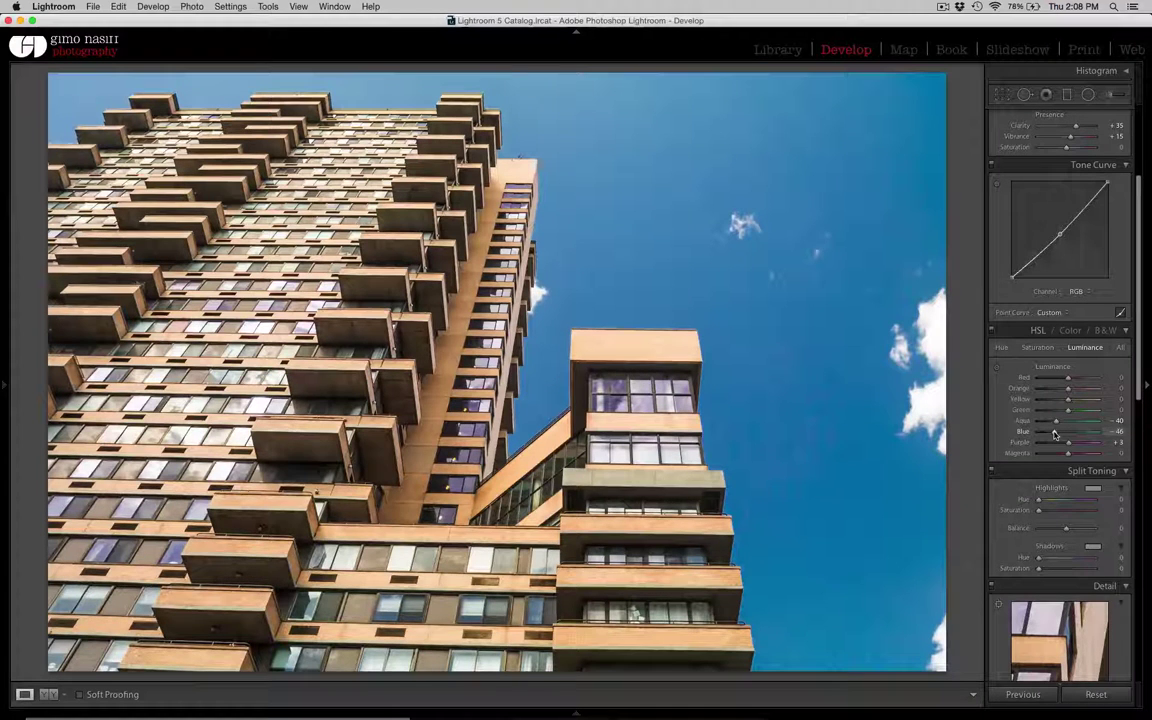
key("super+e")
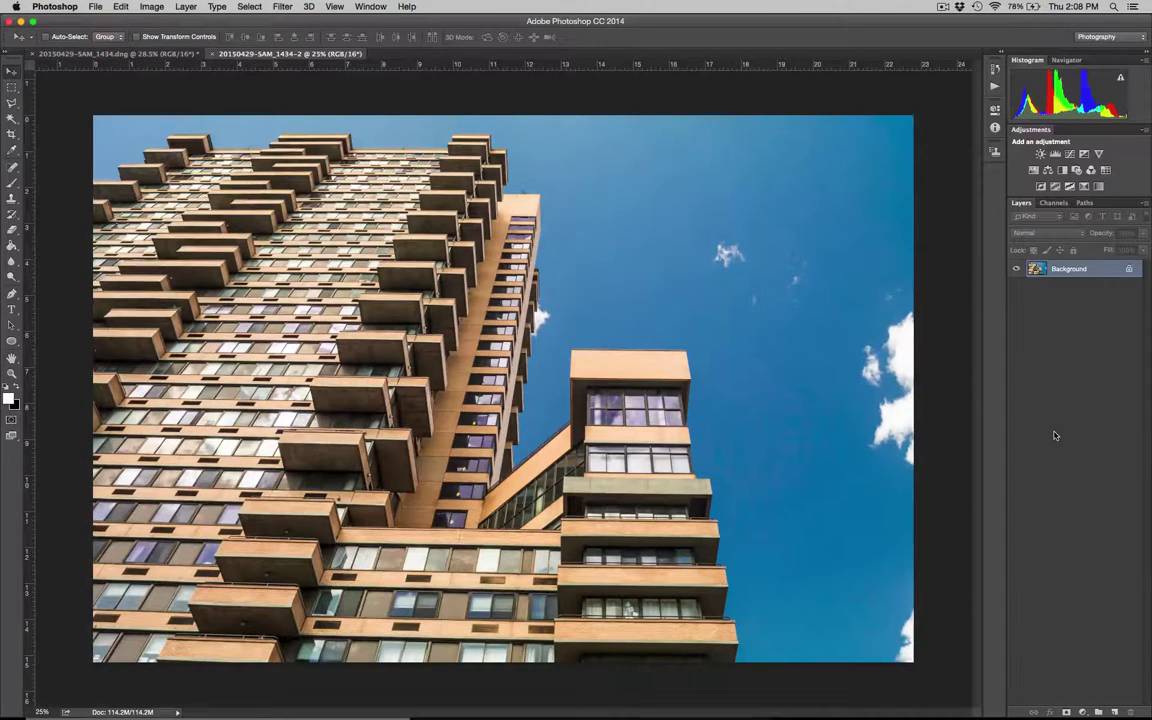
Step: Fit the photo and Magic Wand-select the sky, adding the upper-left area and bird-flock patch
key("super+0")
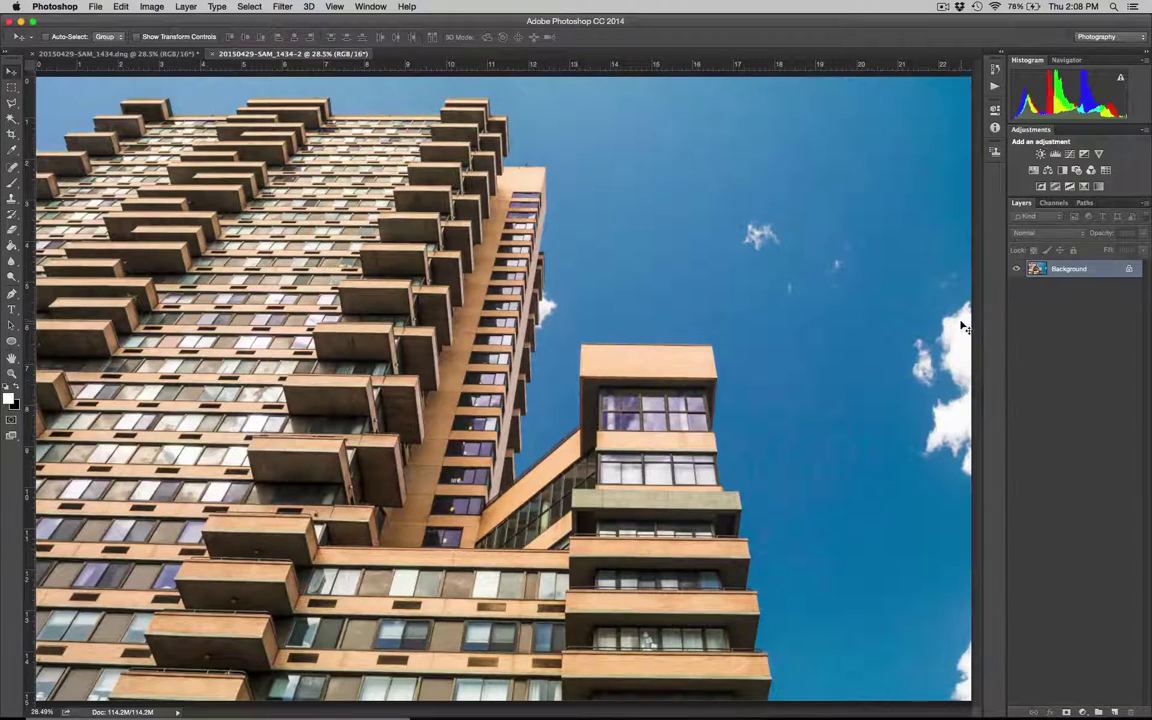
key("w")
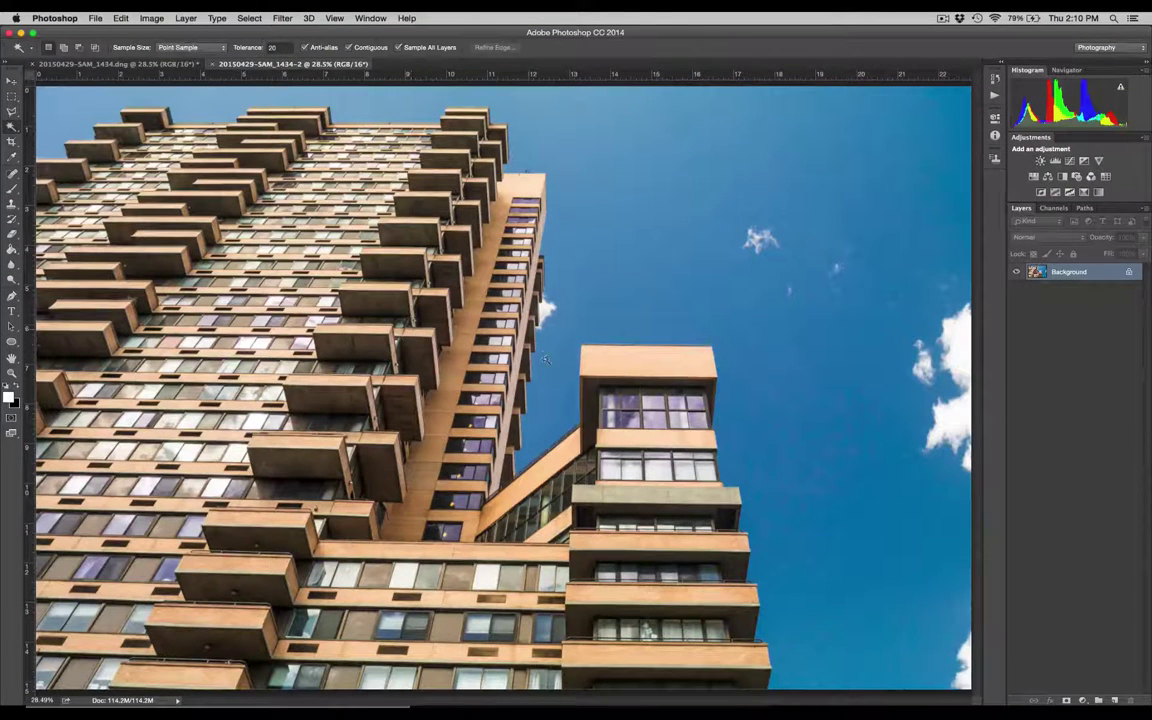
left_click(577, 148)
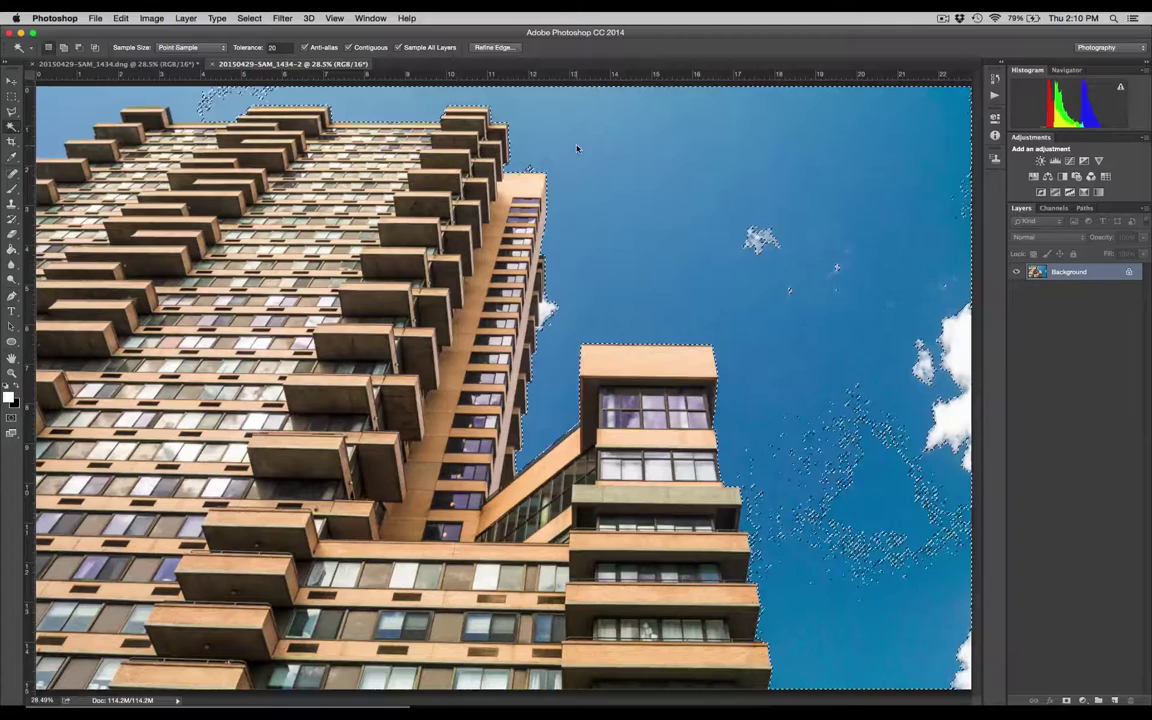
left_click(298, 112, "shift")
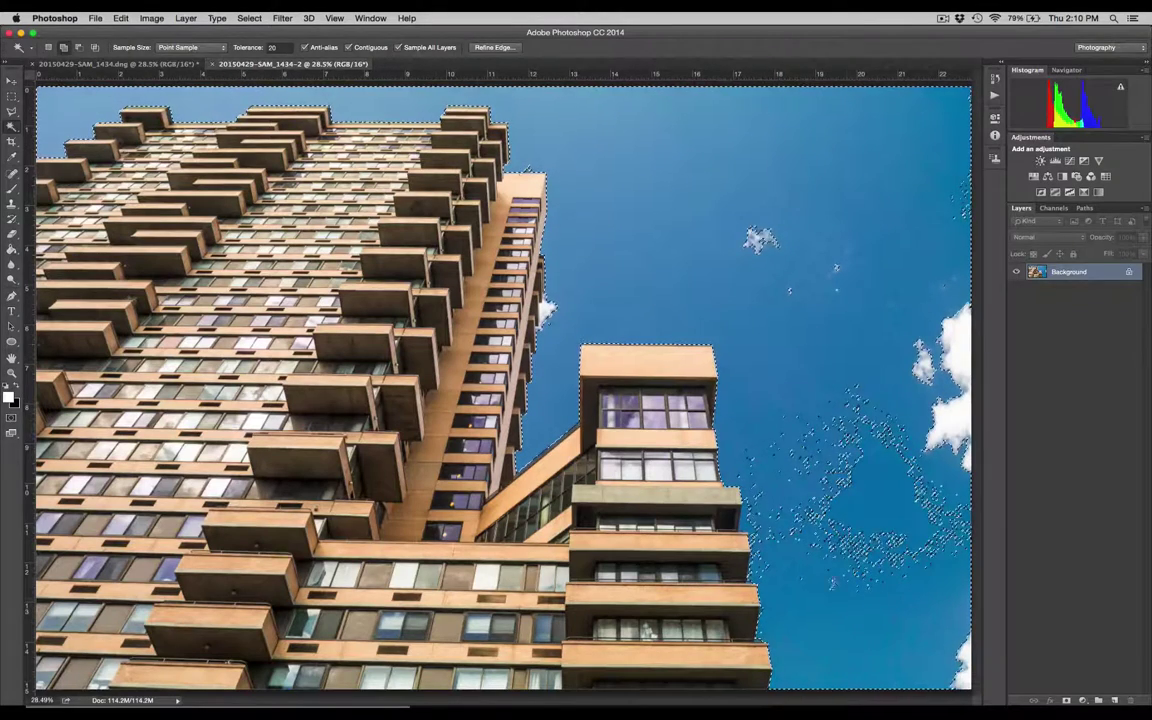
left_click(790, 525, "shift")
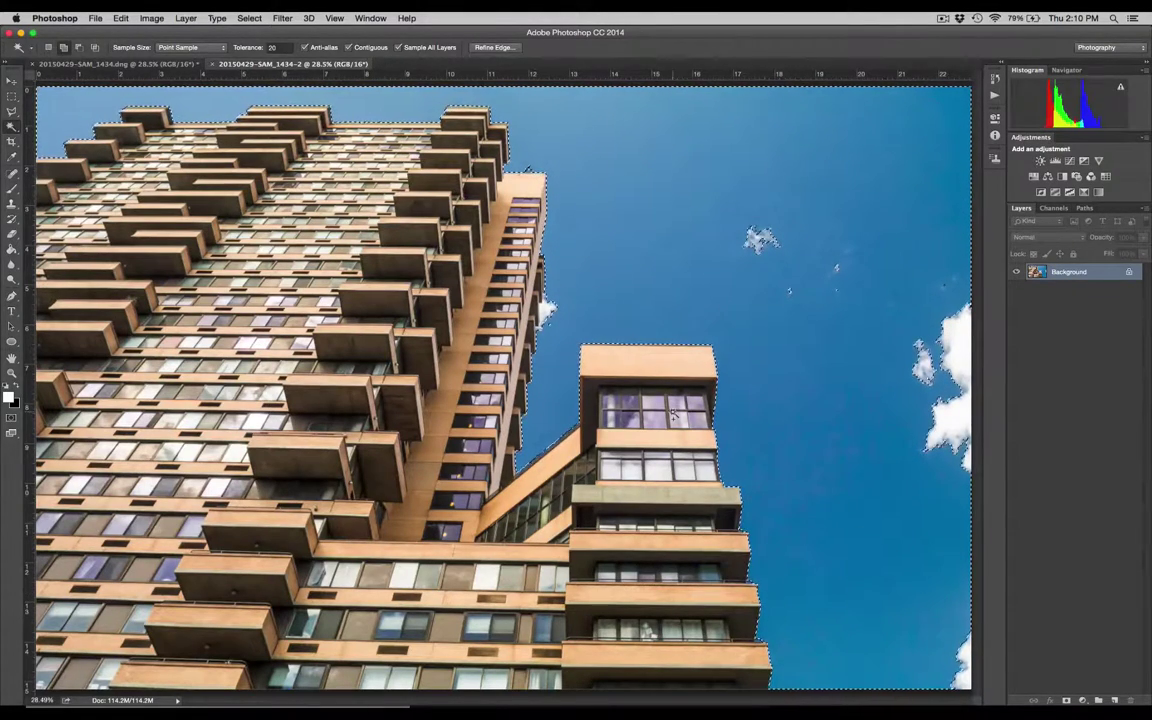
key("shift+w")
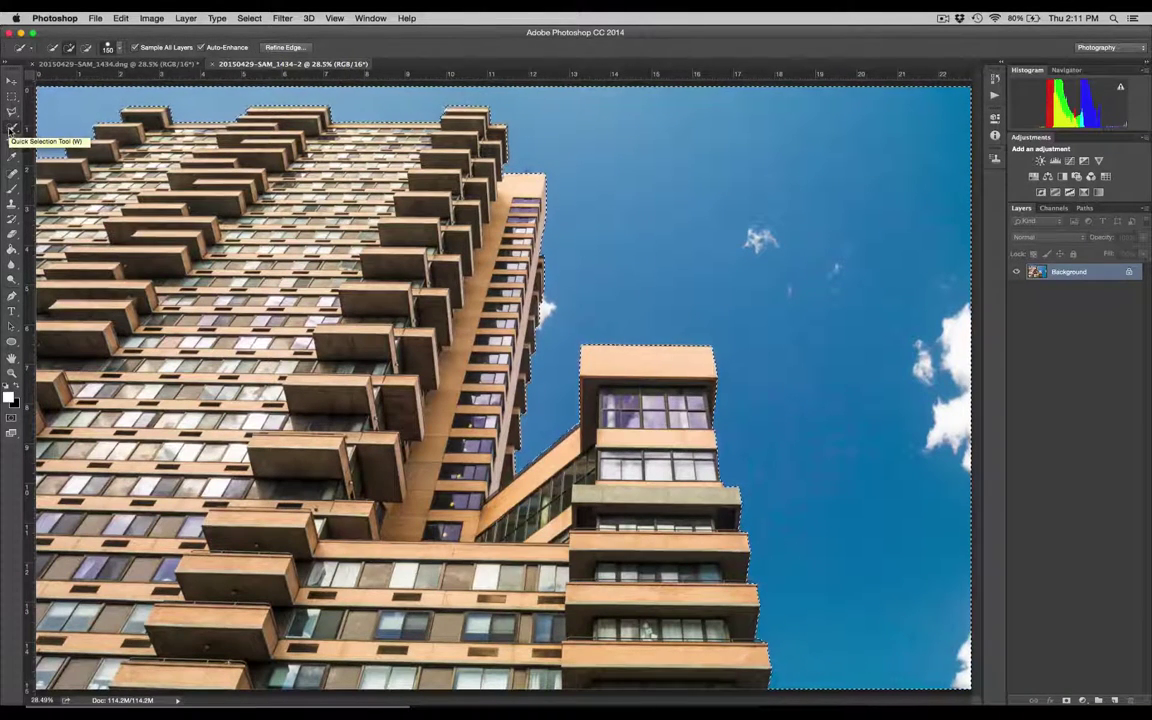
Step: Refine the sky selection edge using Smart Radius at 8.8 px
left_click(284, 47)
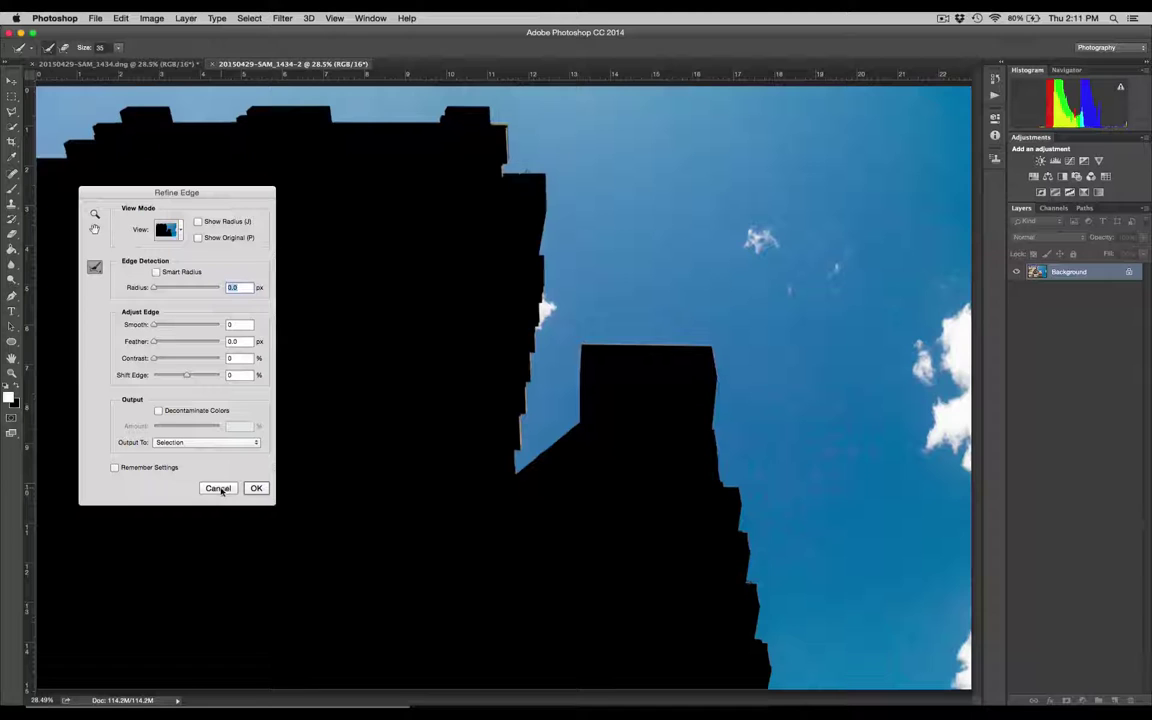
left_click(157, 272)
left_click_drag(163, 286, 159, 324)
left_click(256, 488)
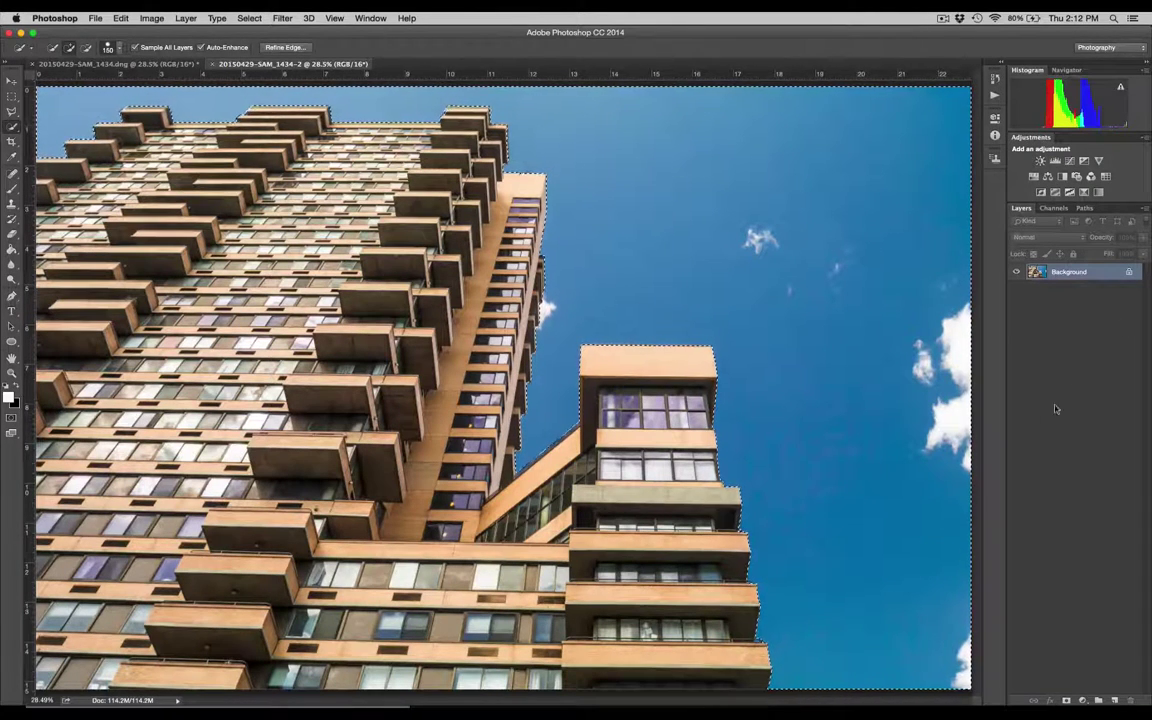
left_click(1082, 700)
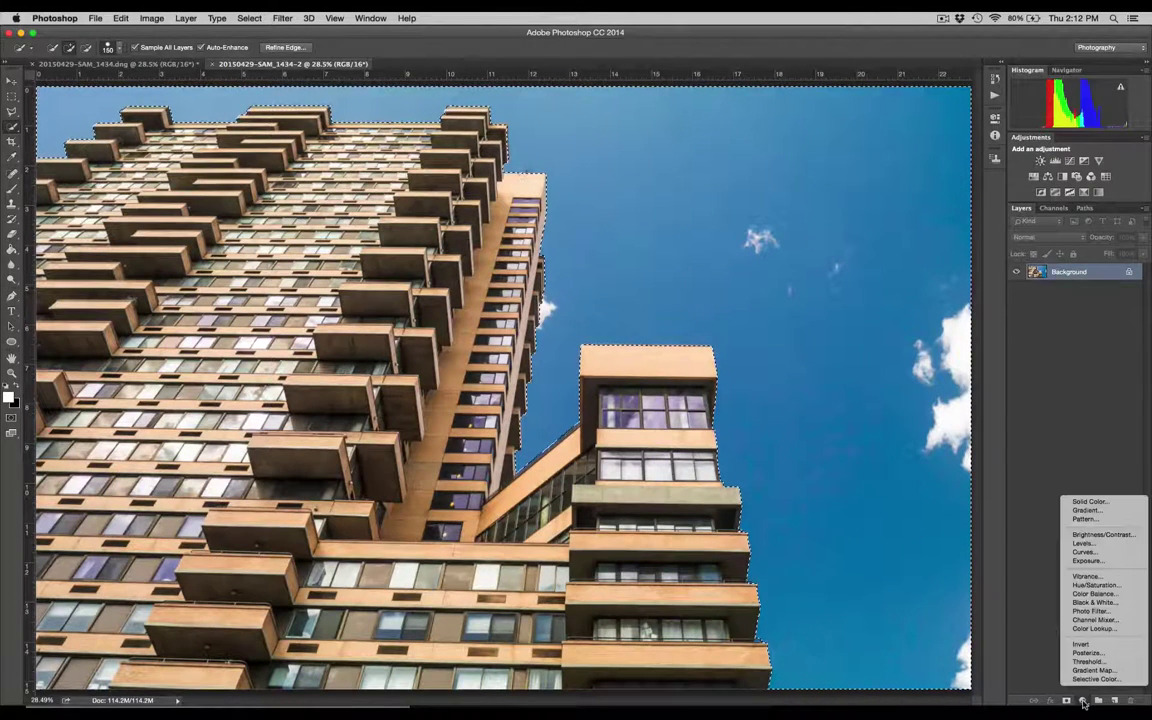
Step: Add an Exposure adjustment at -17.21 to blacken the sky, plus an empty Layer 1 above
left_click(1078, 561)
left_click_drag(912, 176, 865, 176)
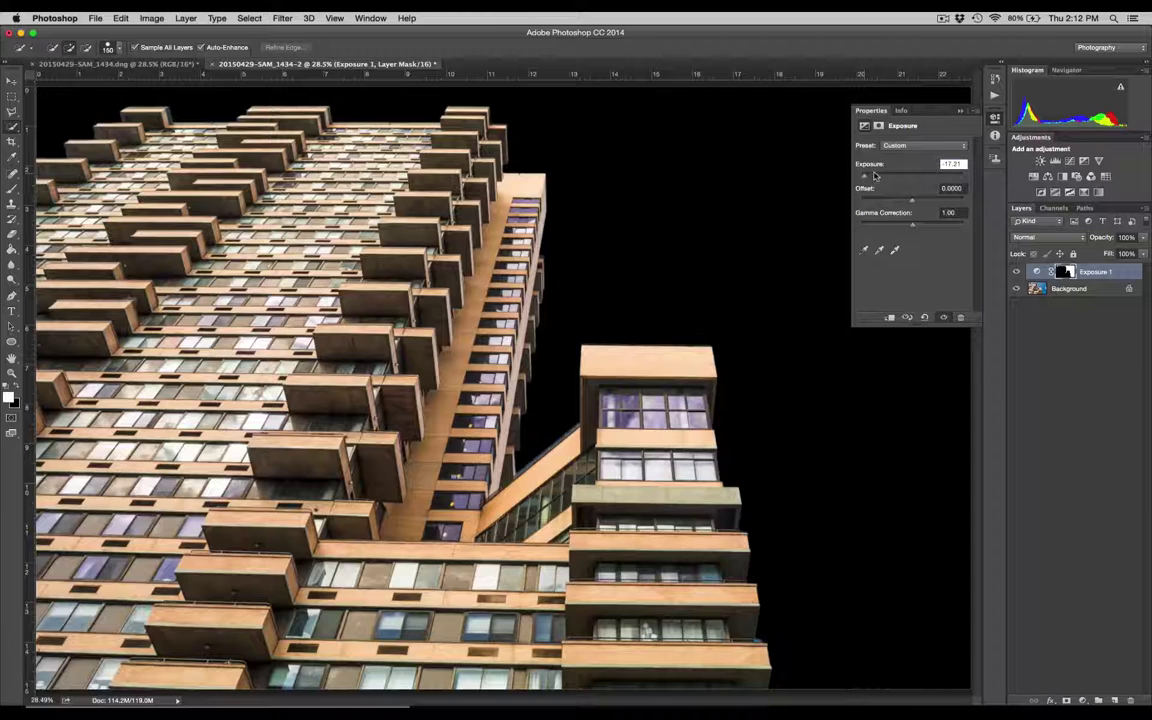
left_click(960, 110)
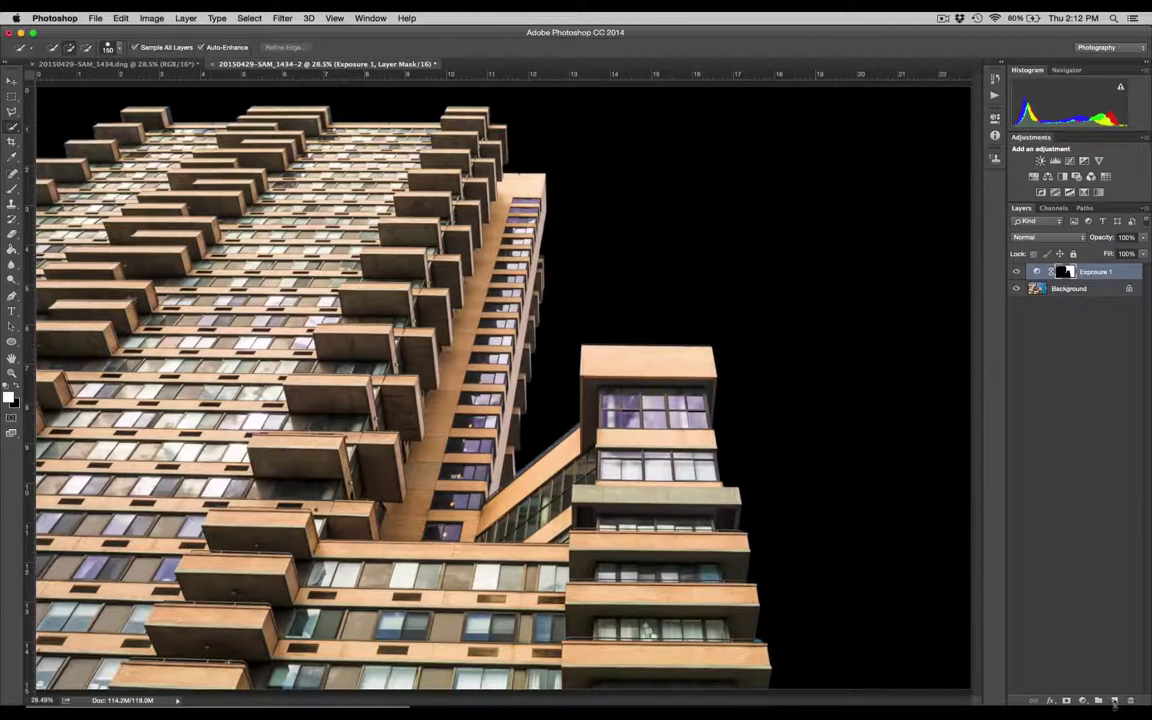
key("v")
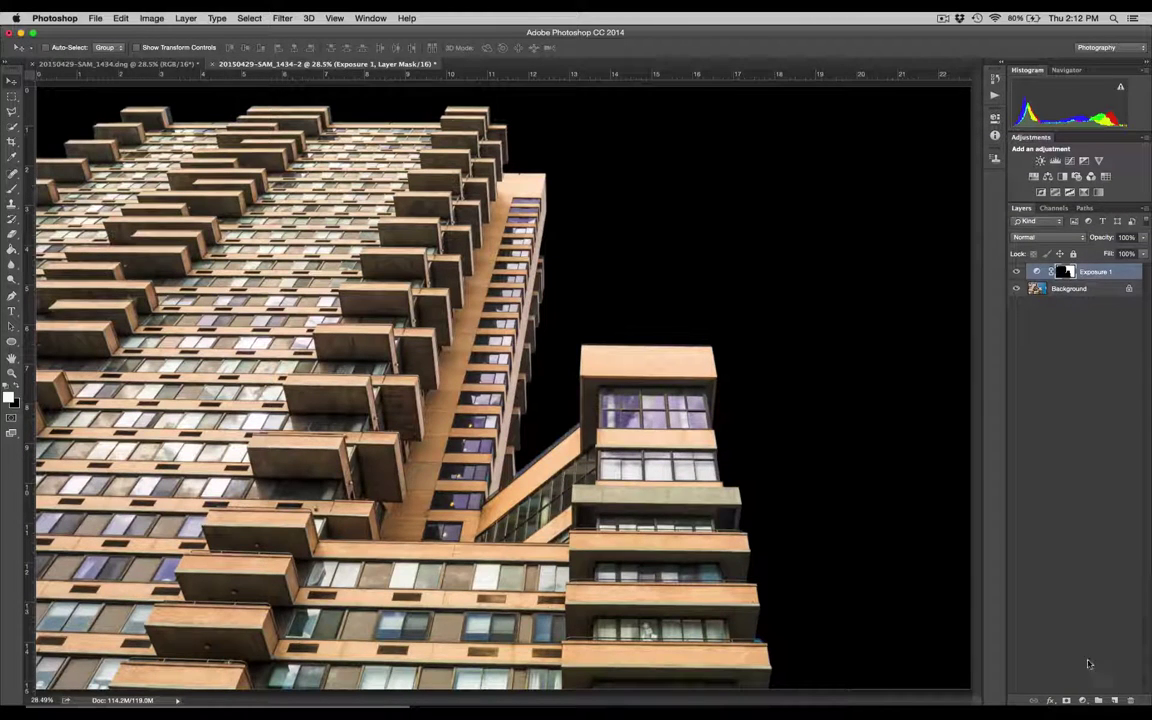
left_click(1113, 701)
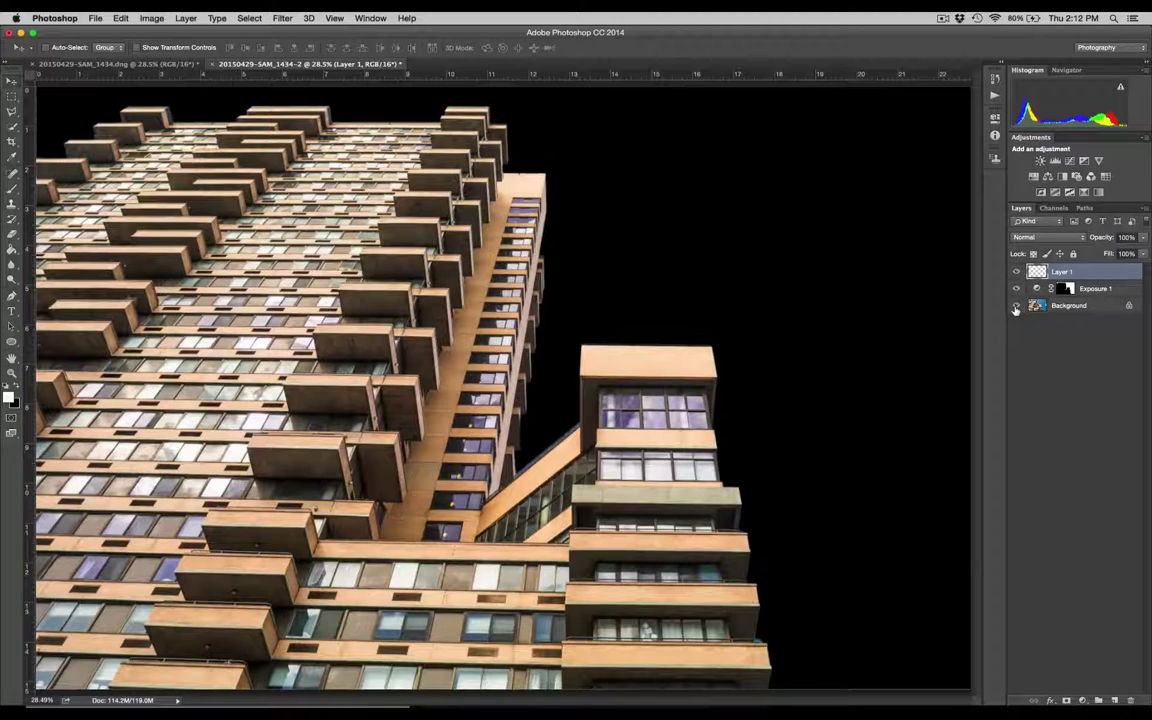
key("b")
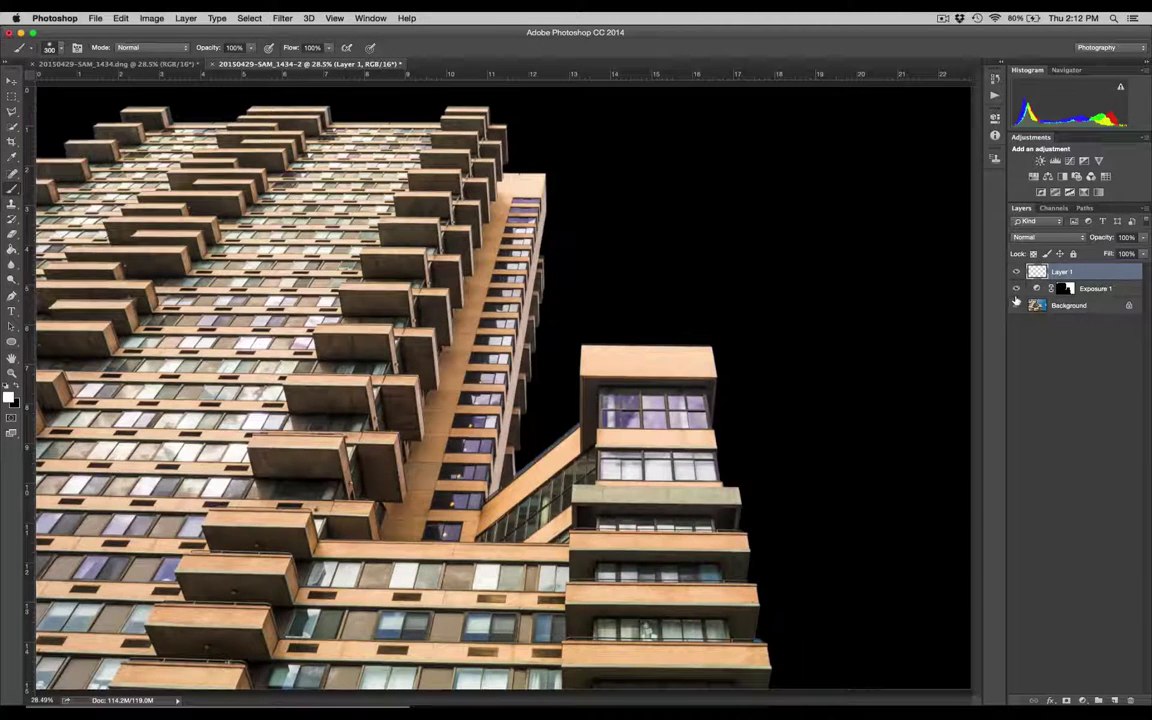
Step: Choose a cyan-leaning blue as the foreground colour, with Layer 1 and Exposure 1 visible
key("super+comma")
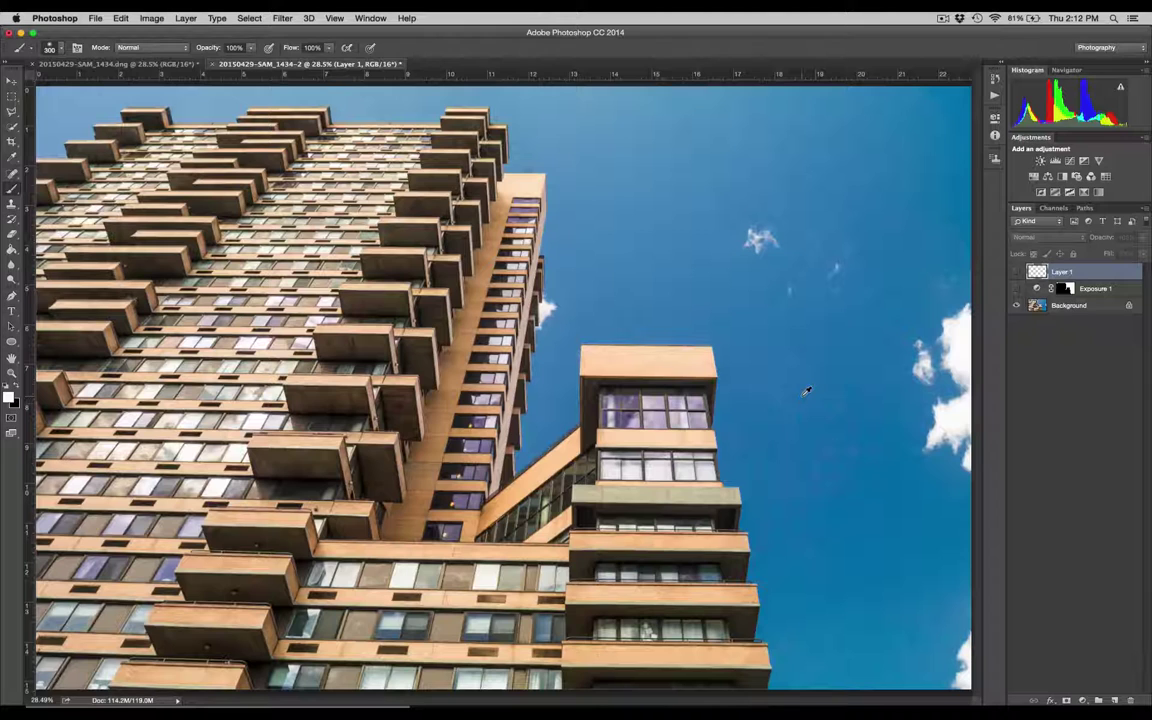
left_click(1016, 272)
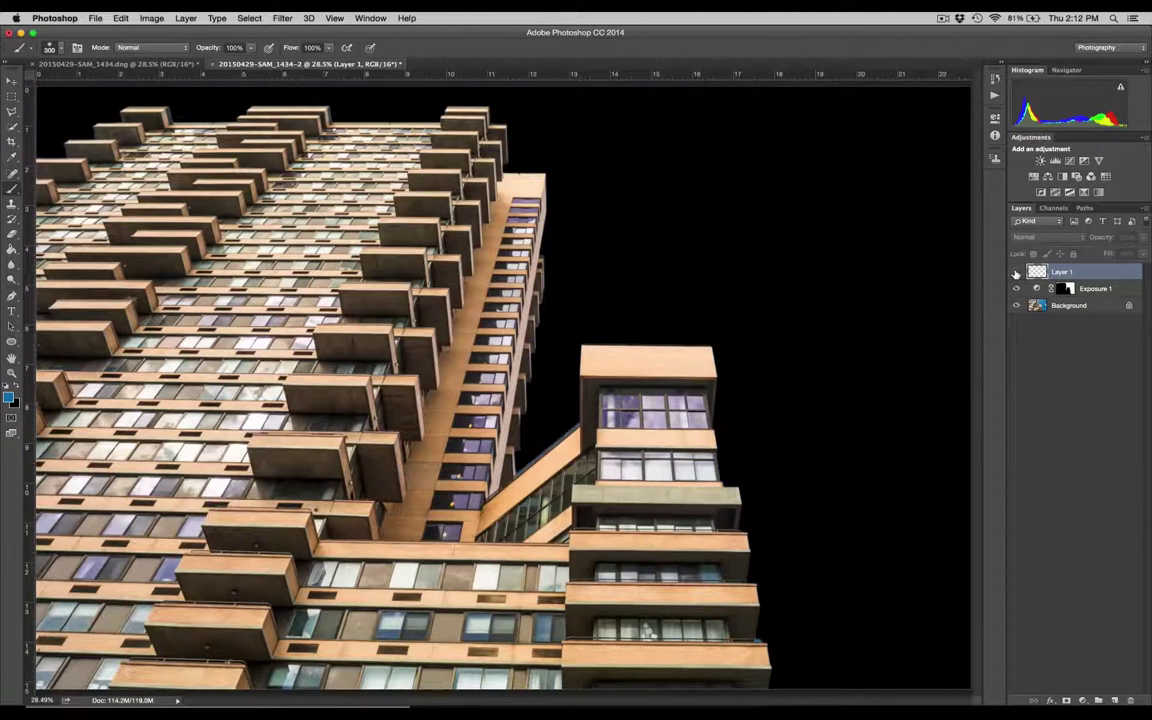
left_click(9, 397)
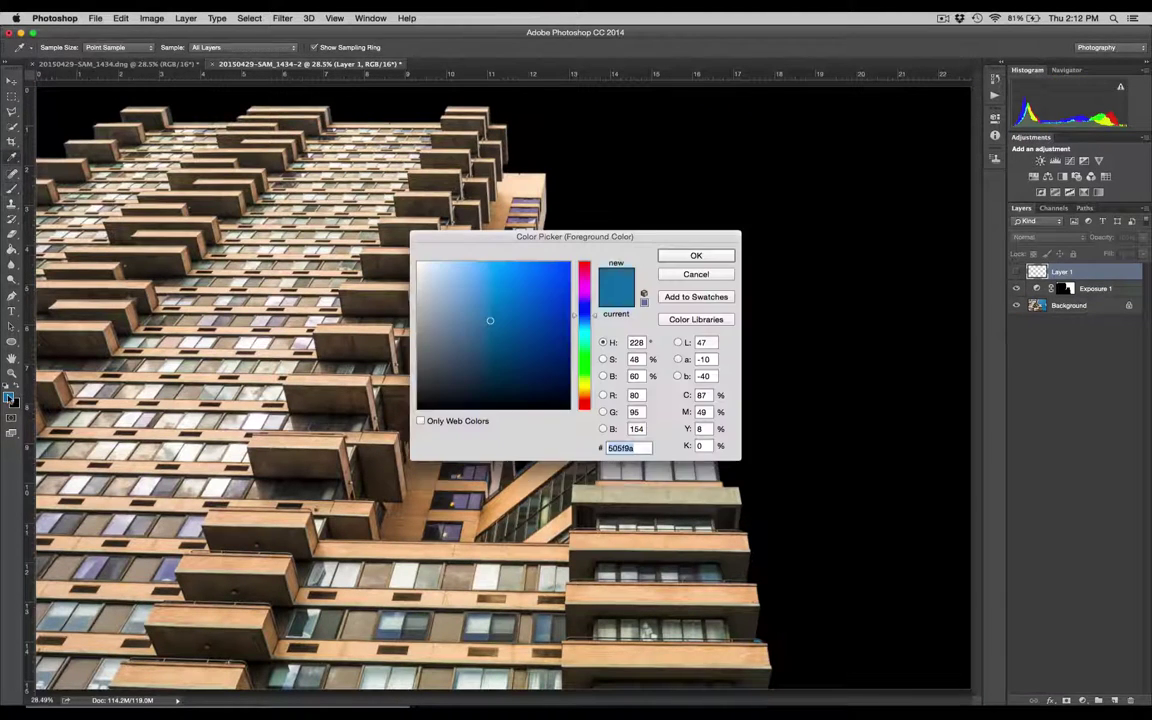
left_click(586, 321)
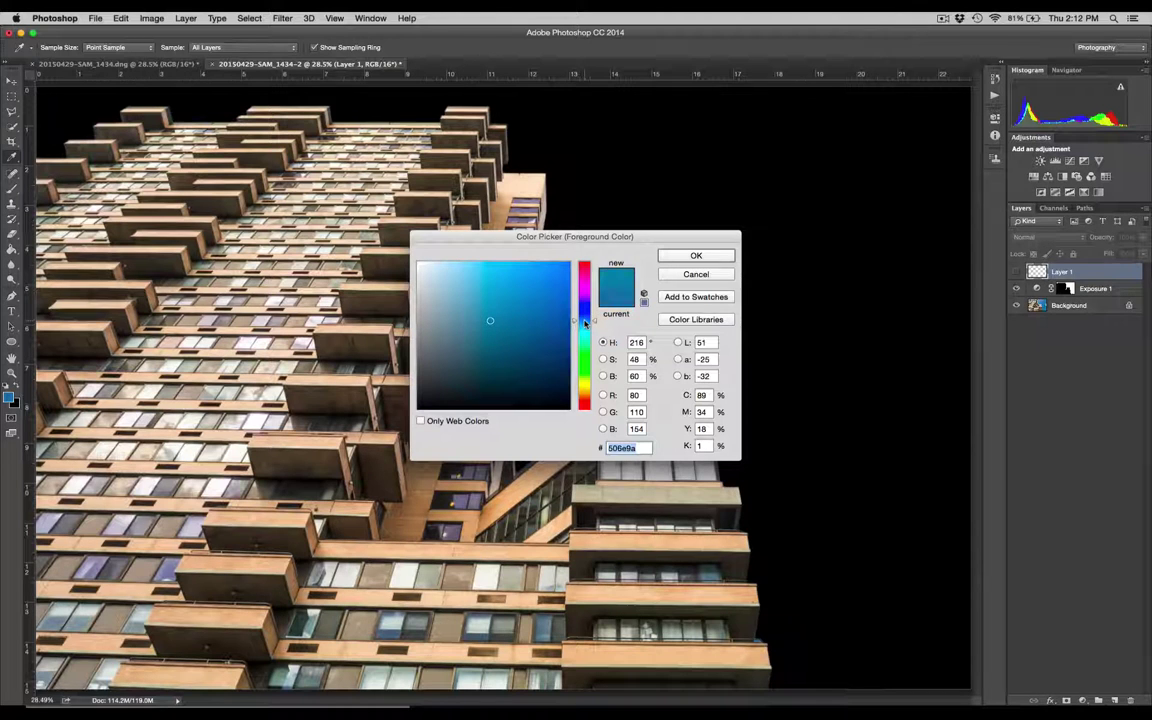
left_click(586, 319)
left_click(686, 253)
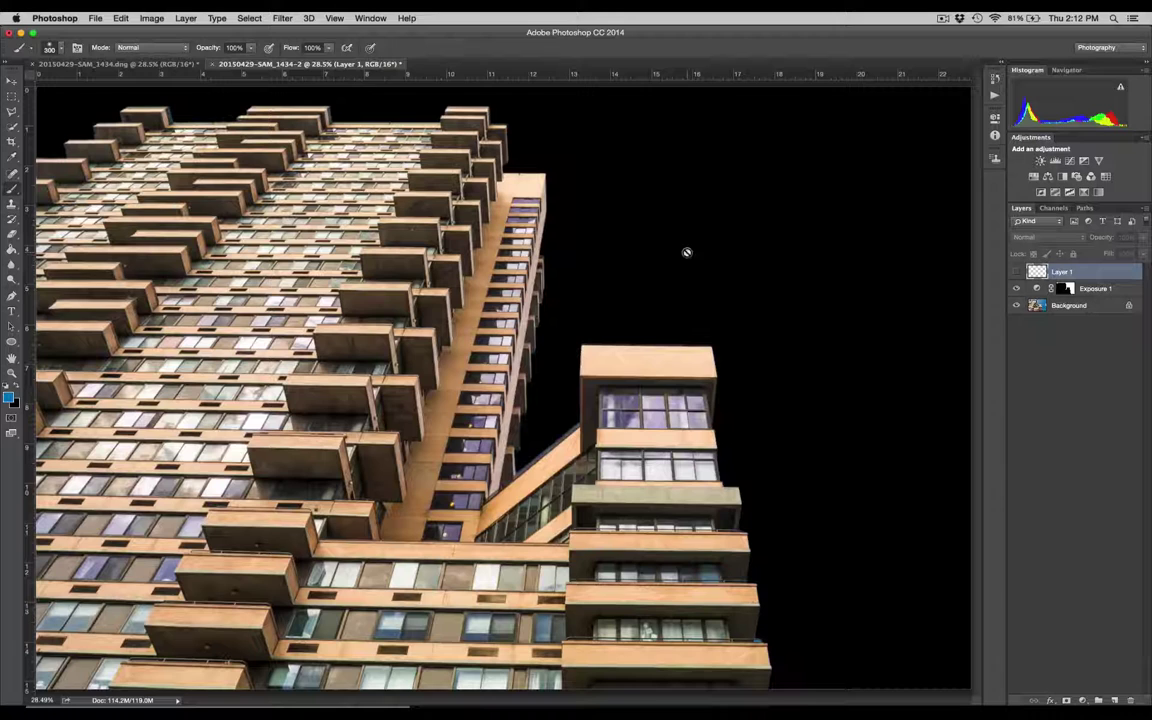
Step: Paint-bucket fill Layer 1 with the blue and copy Exposure 1's sky mask onto it
key("g")
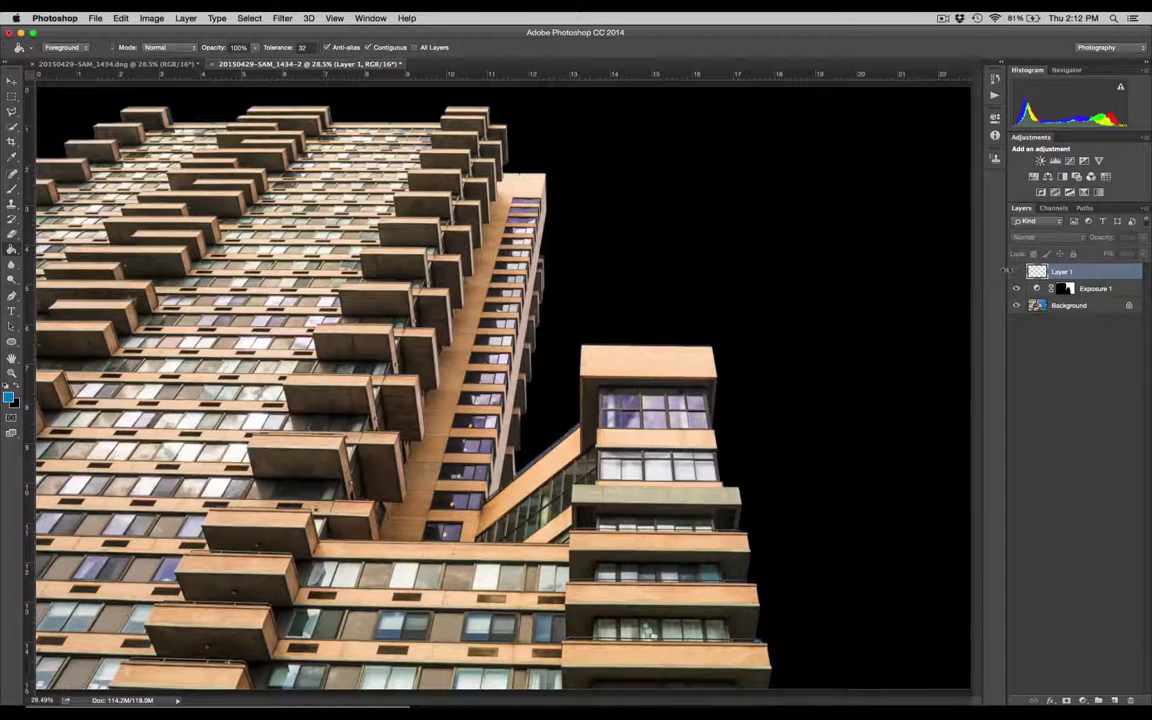
left_click(760, 394)
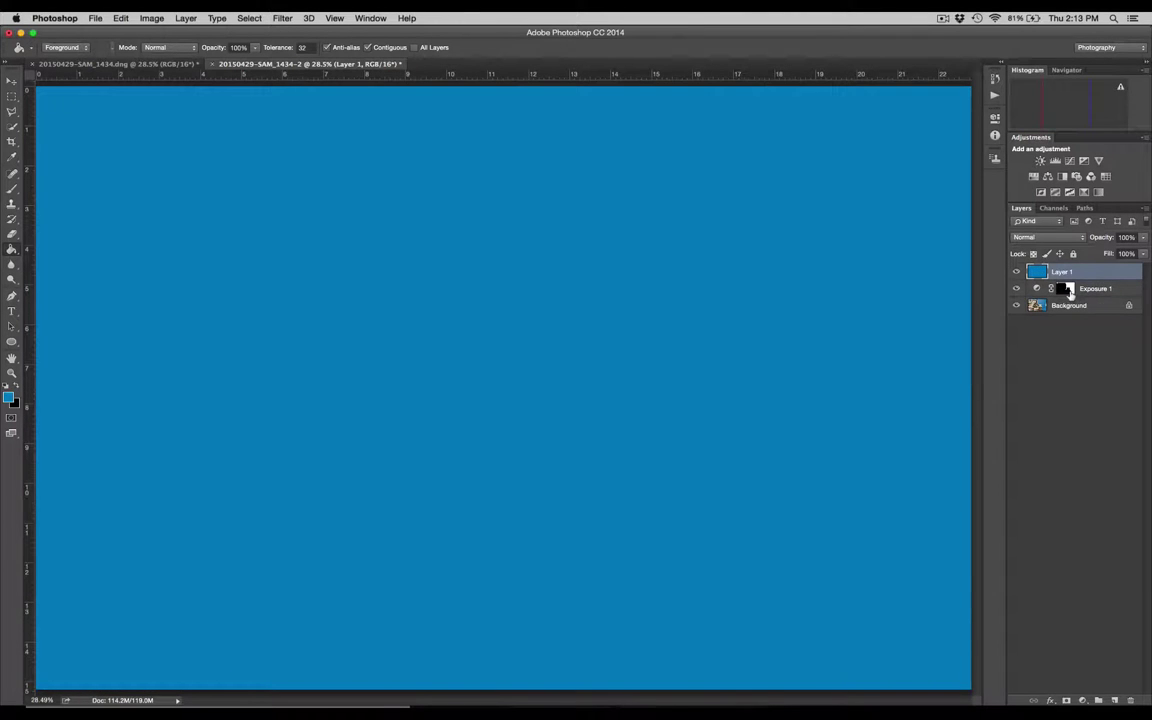
left_click_drag(1062, 270, 1065, 272)
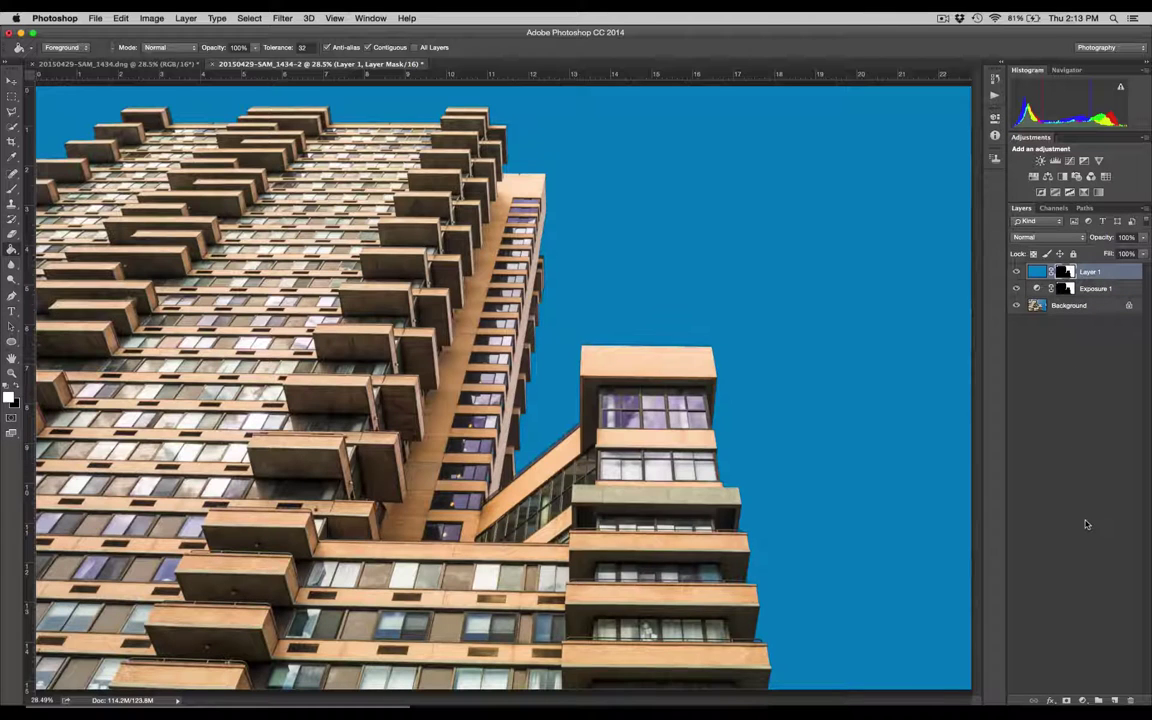
Step: Add an empty Layer 2 above the blue Layer 1 and set the foreground colour to grey #999999
key("super+alt+shift+n")
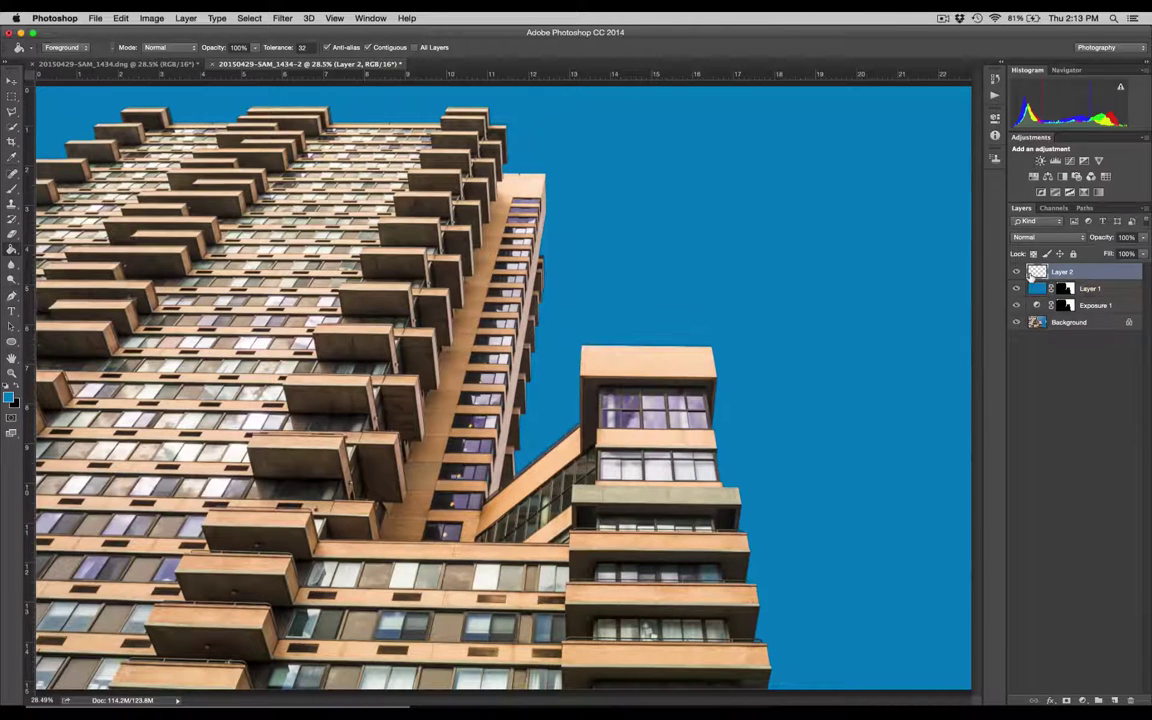
left_click(8, 398)
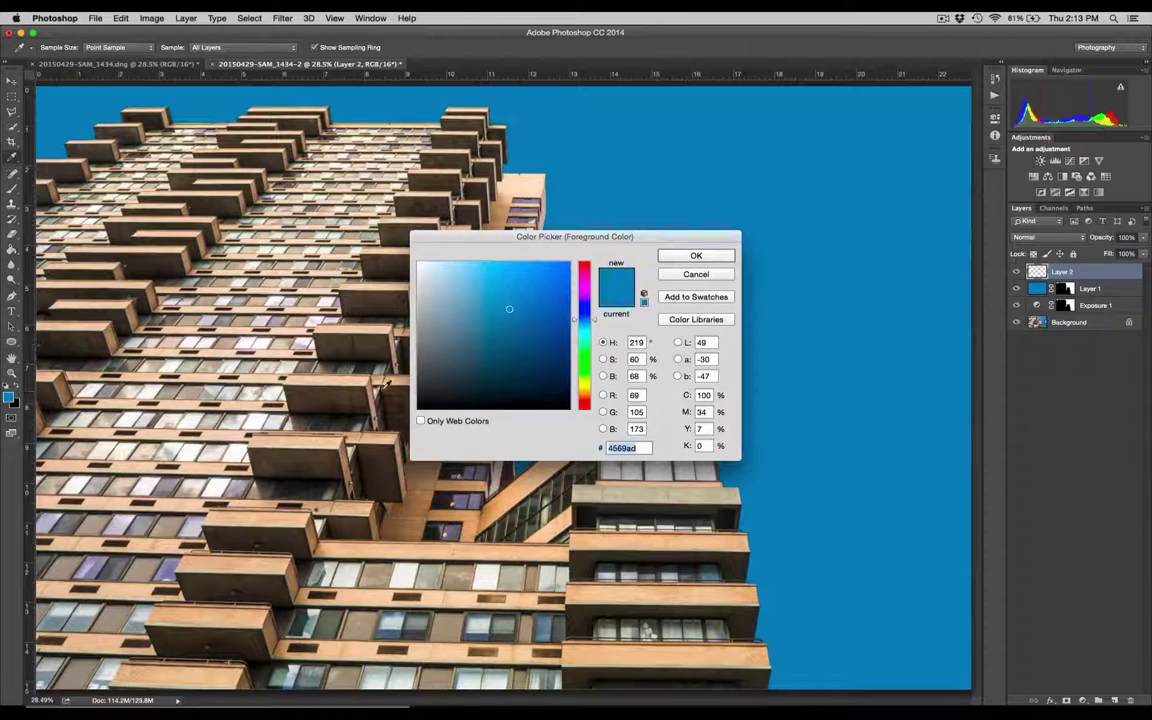
left_click(417, 352)
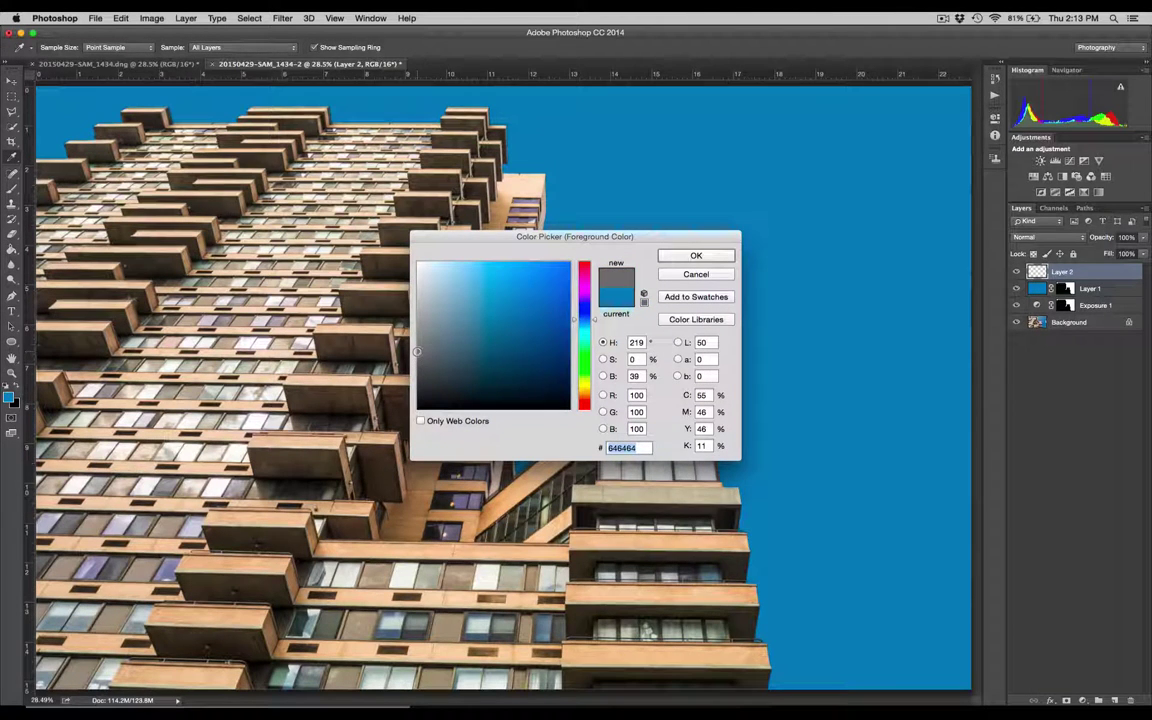
left_click(417, 325)
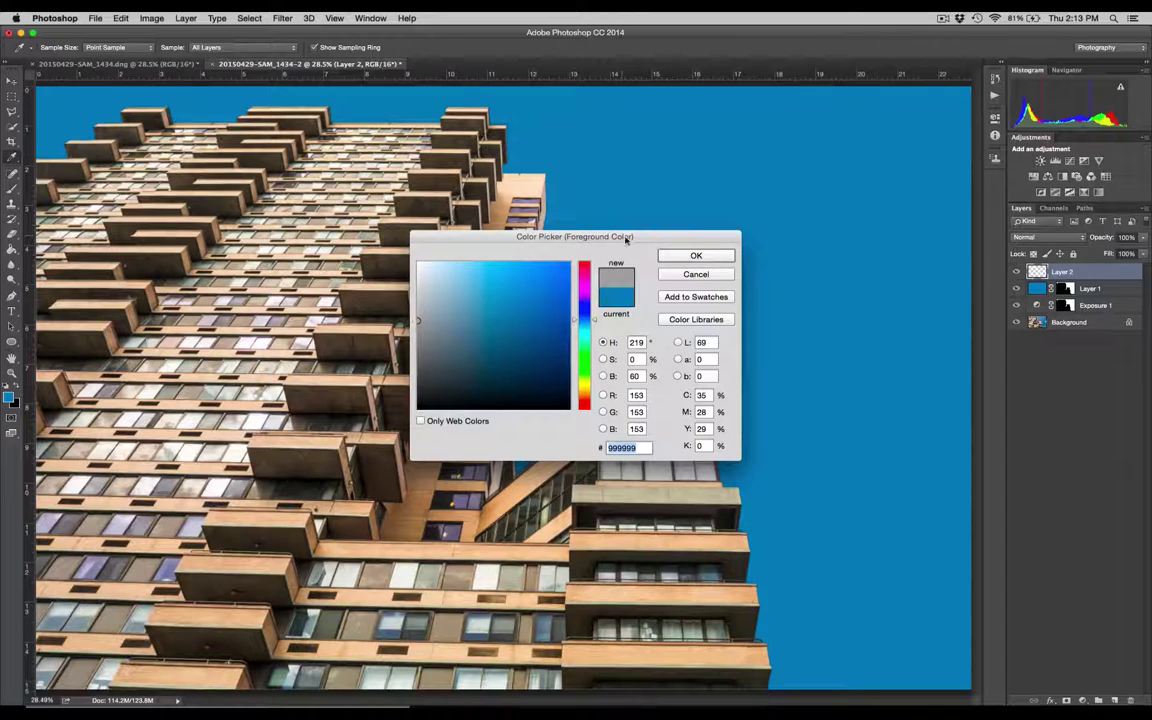
left_click(684, 258)
Step: With a soft brush, paint grey cloud blobs in the lower-right, middle and upper-right sky
key("b")
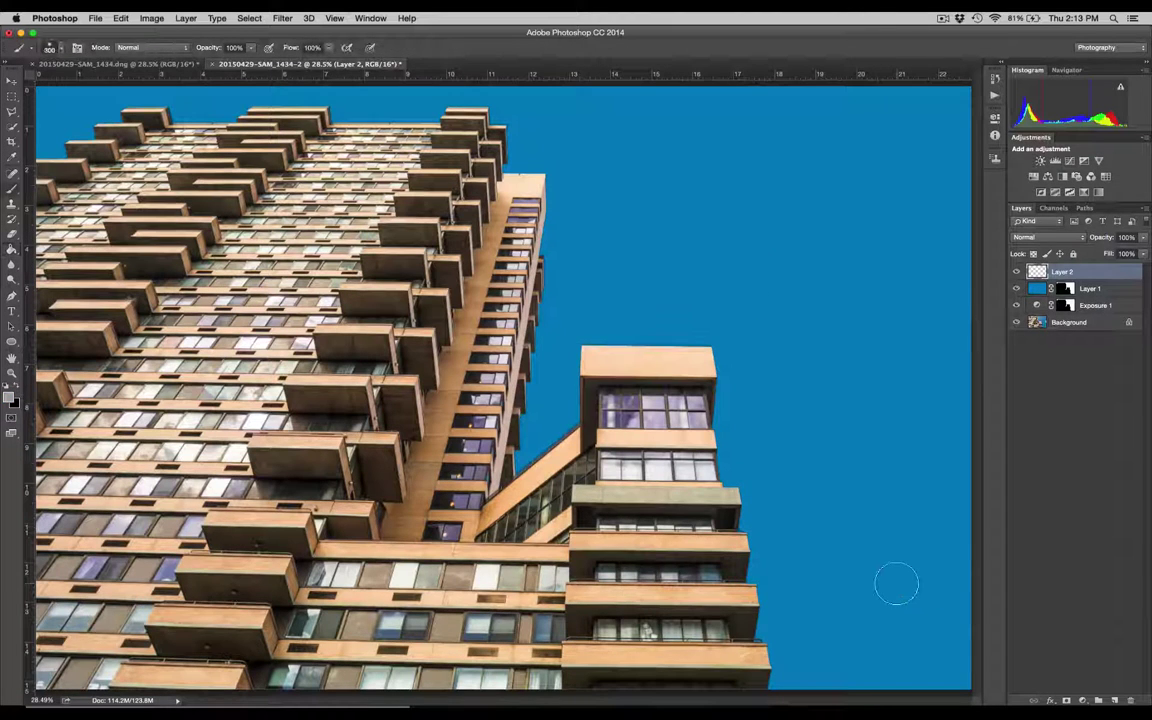
left_click_drag(895, 584, 930, 572)
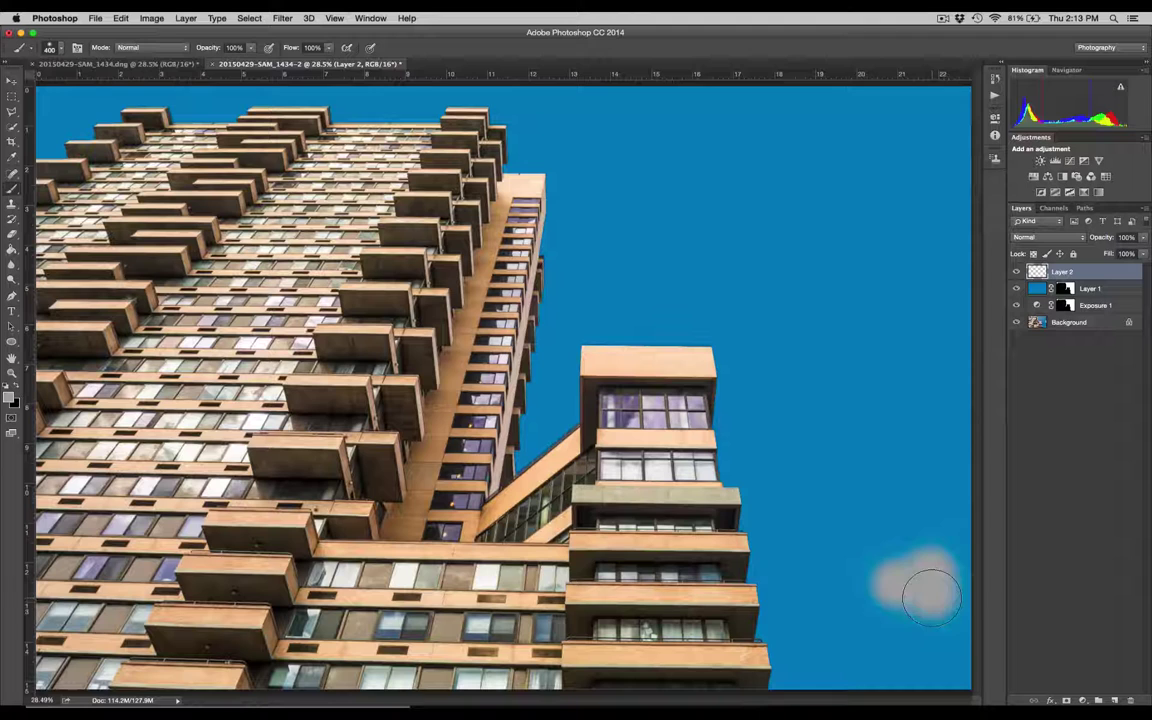
left_click(855, 600)
left_click(841, 386)
left_click(885, 372)
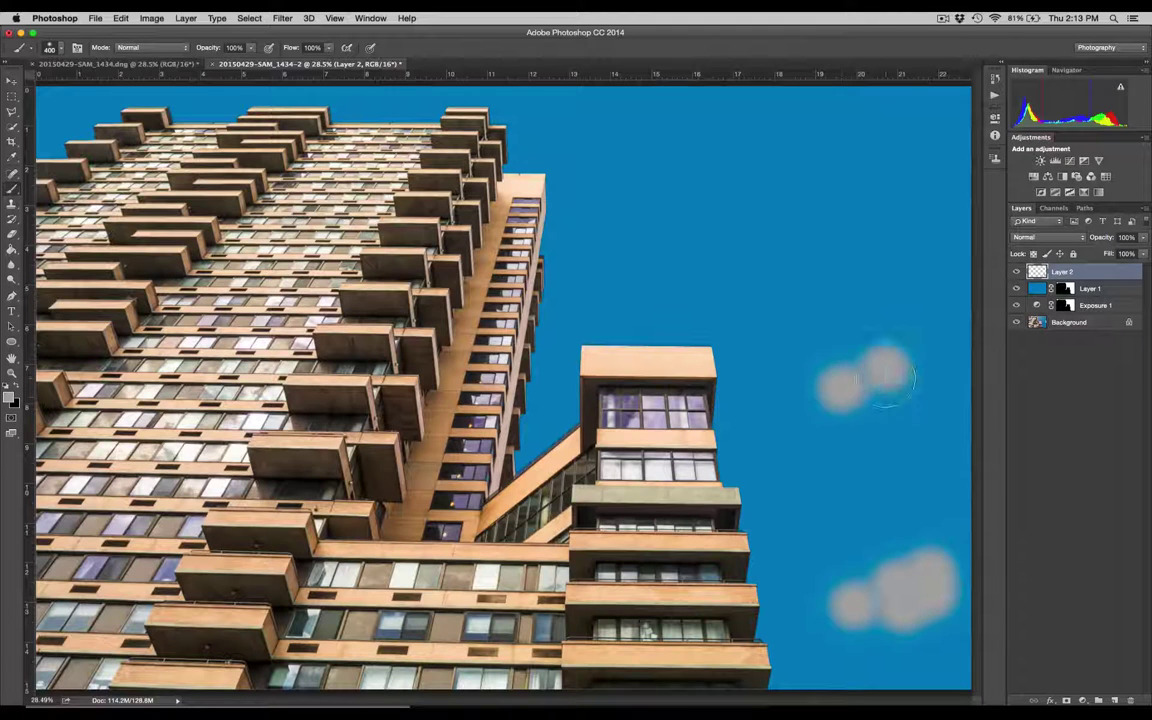
left_click(899, 405)
left_click(866, 410)
left_click(869, 278)
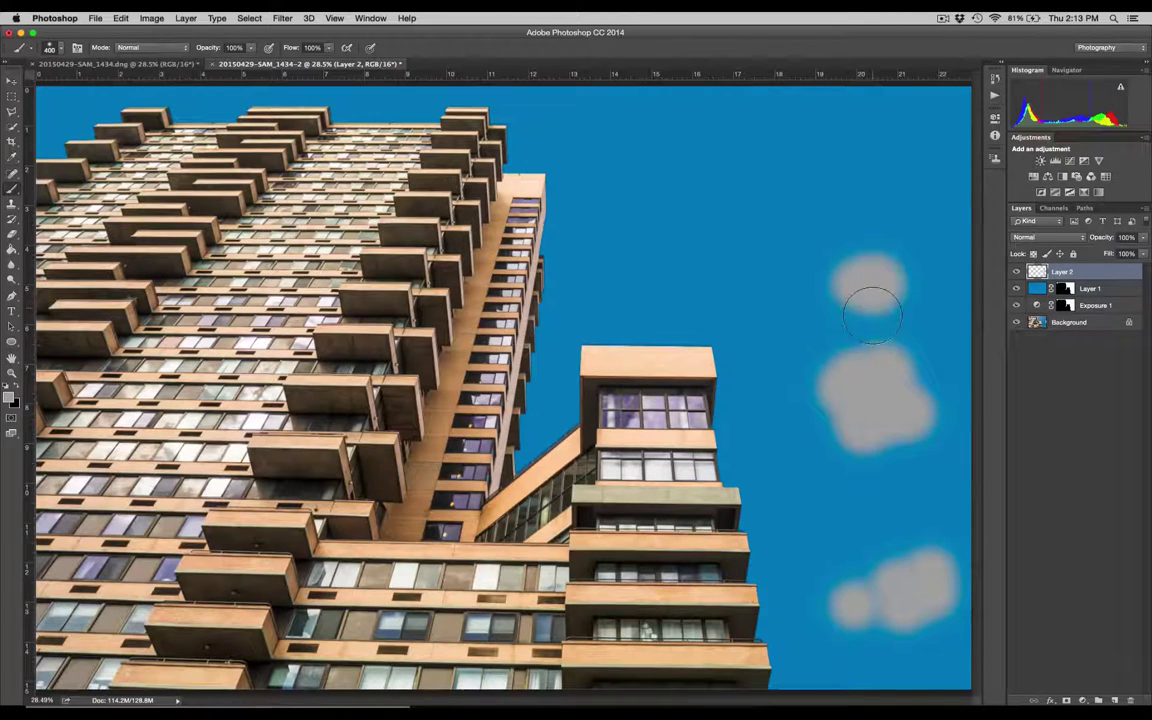
left_click(872, 313)
Step: Paint grey clouds near the building's upper right, beside the shorter tower, and along the top of the sky
left_click(603, 294)
left_click(671, 258)
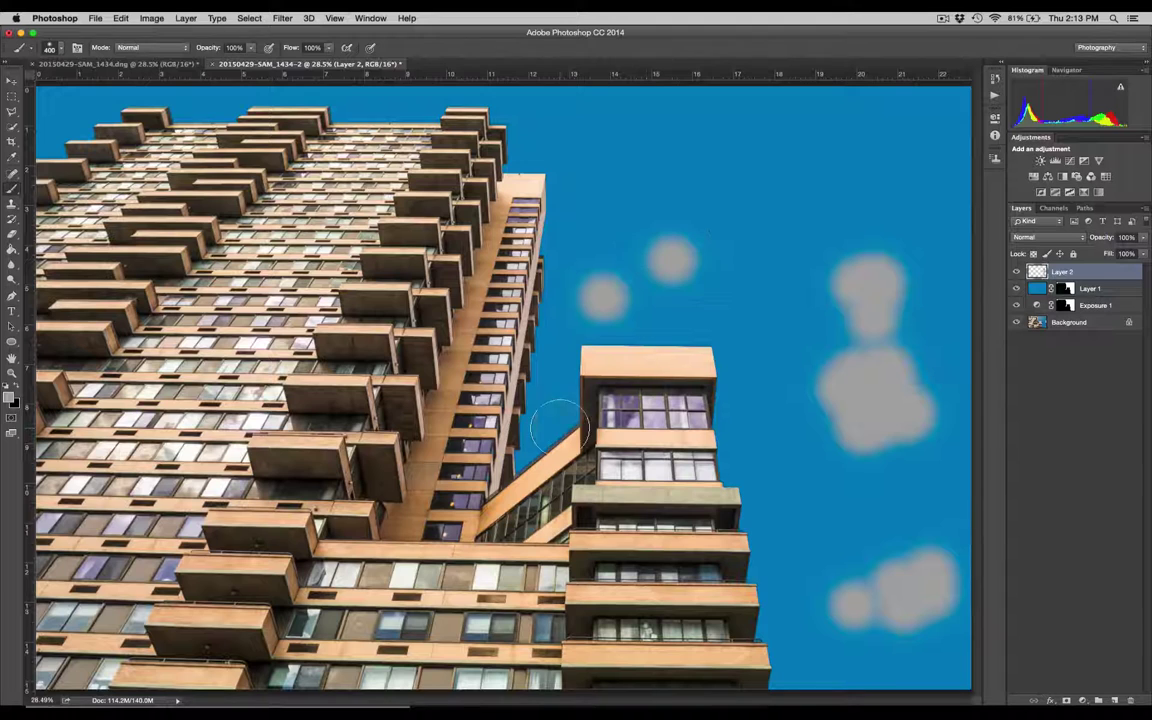
left_click_drag(550, 412, 588, 350)
left_click_drag(668, 262, 617, 288)
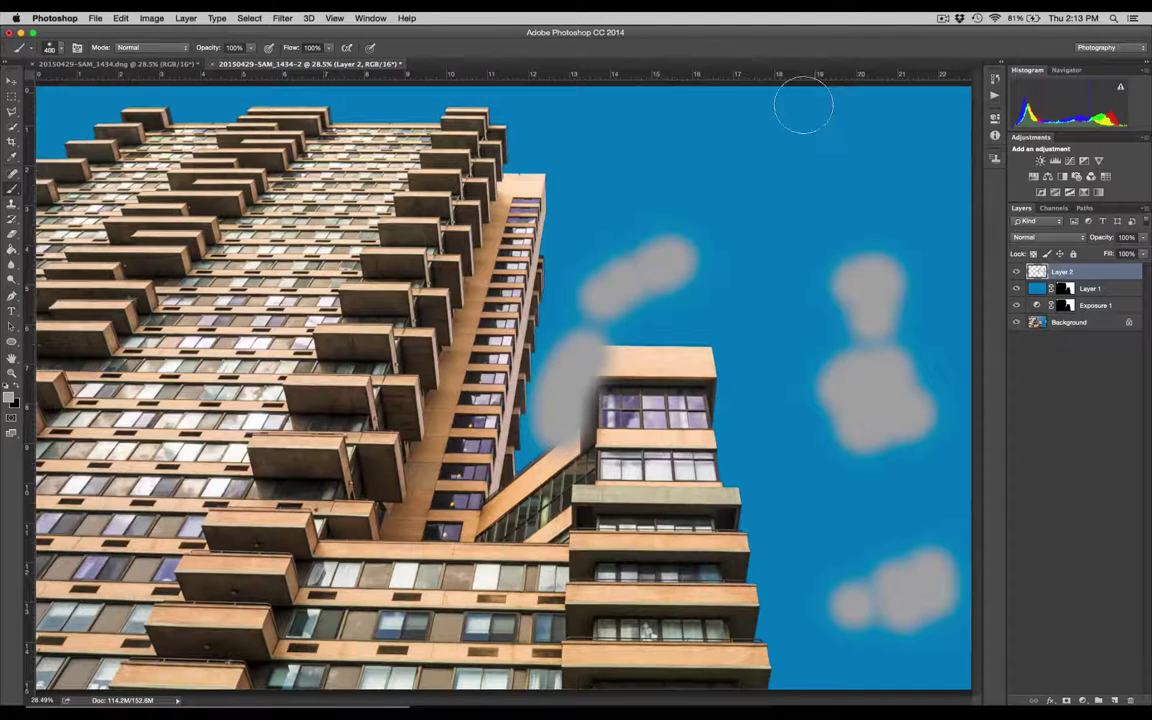
mouse_move(800, 110)
left_mouse_down()
mouse_move(748, 160)
mouse_move(735, 132)
left_mouse_up()
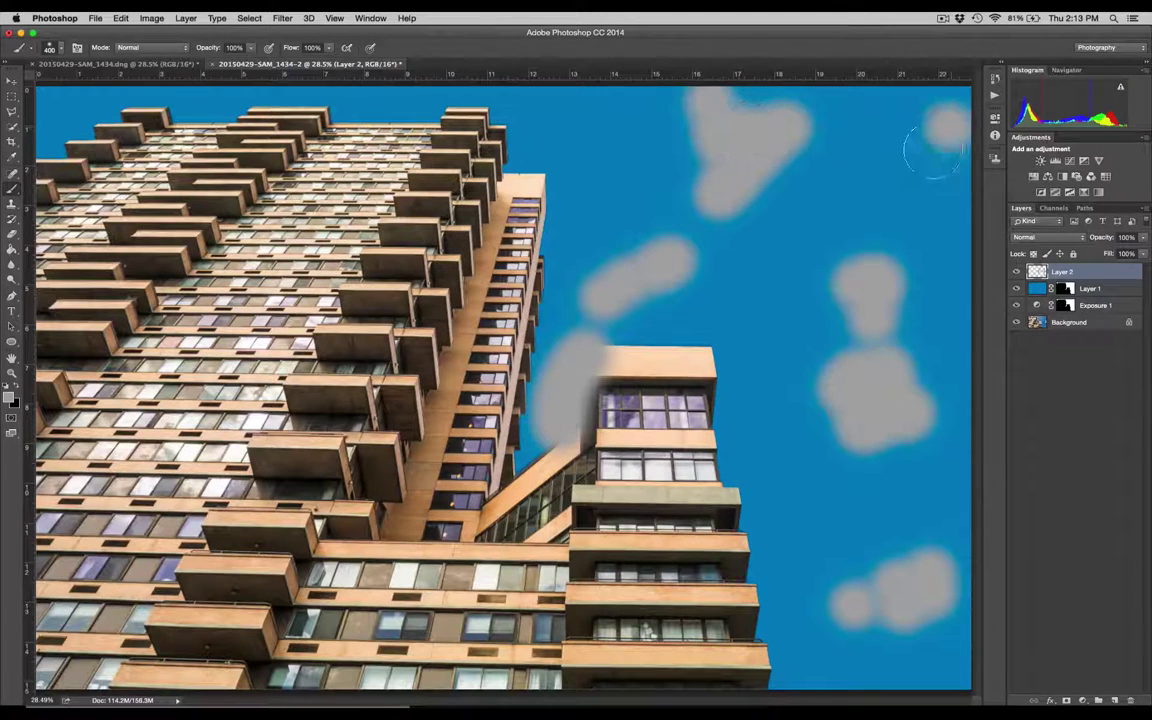
left_click(940, 133)
left_click(532, 155)
Step: Paint grey clouds along the building's top edge and beside its lower floors
right_click(540, 160)
left_click(560, 112)
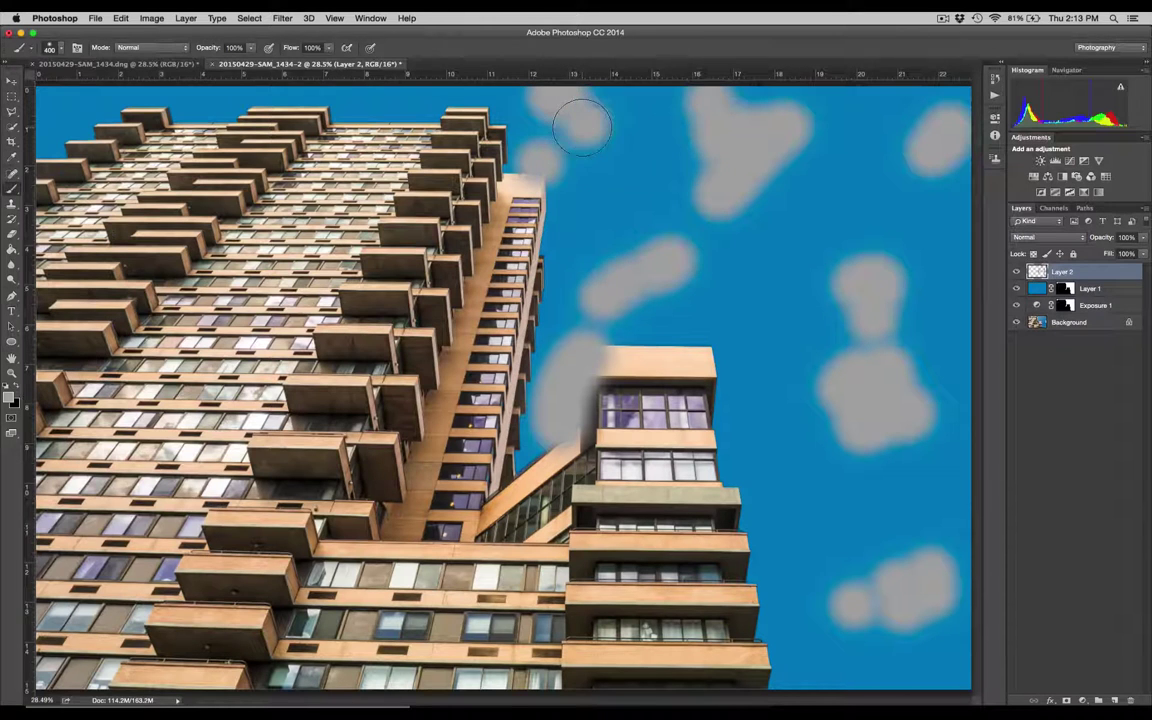
right_click(527, 122)
key("Escape")
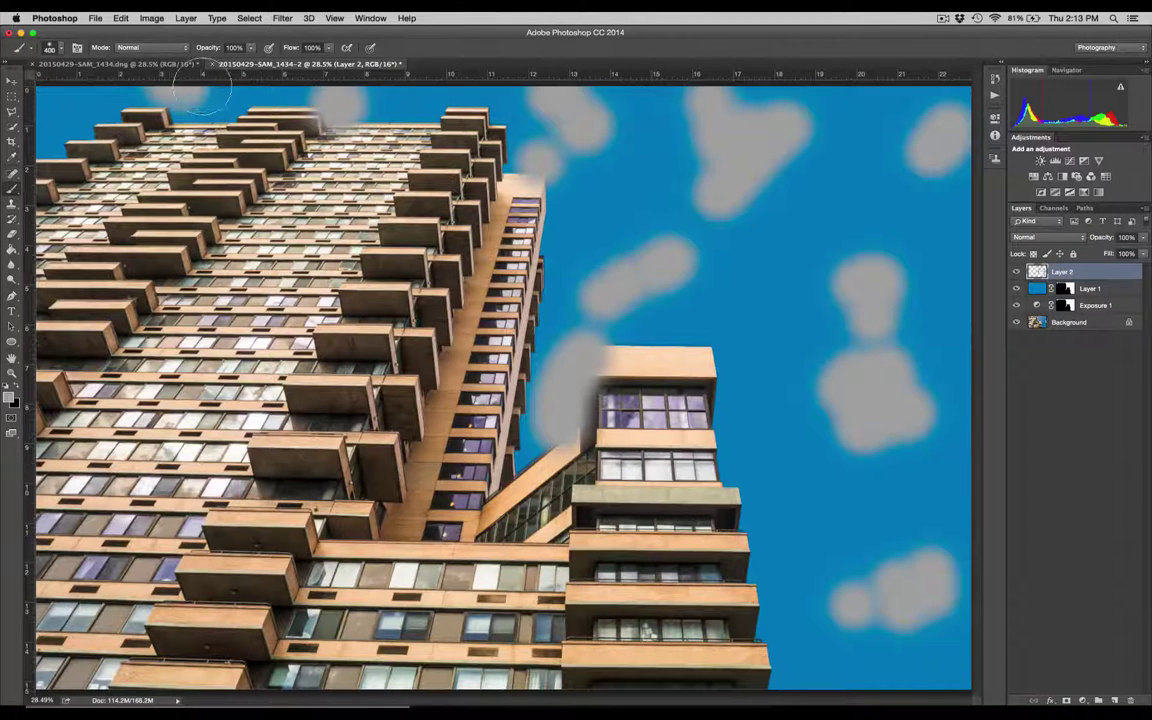
left_click_drag(165, 100, 300, 105)
mouse_move(766, 532)
left_mouse_down()
mouse_move(805, 572)
mouse_move(745, 570)
left_mouse_up()
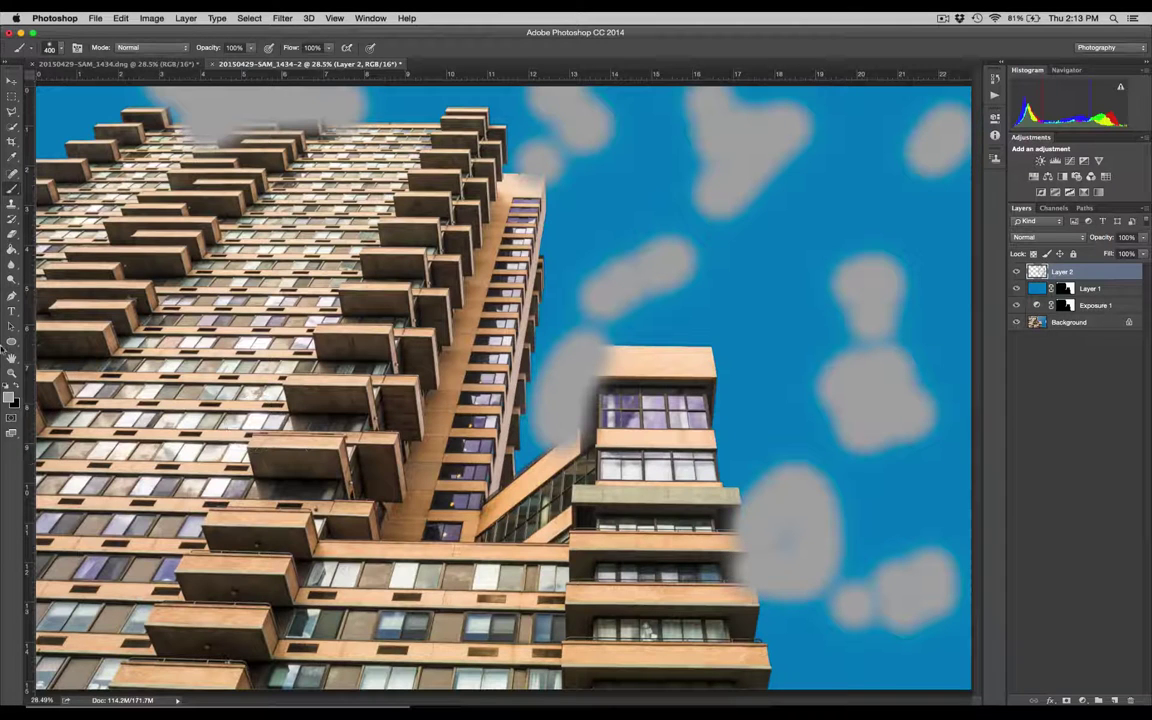
left_click(9, 397)
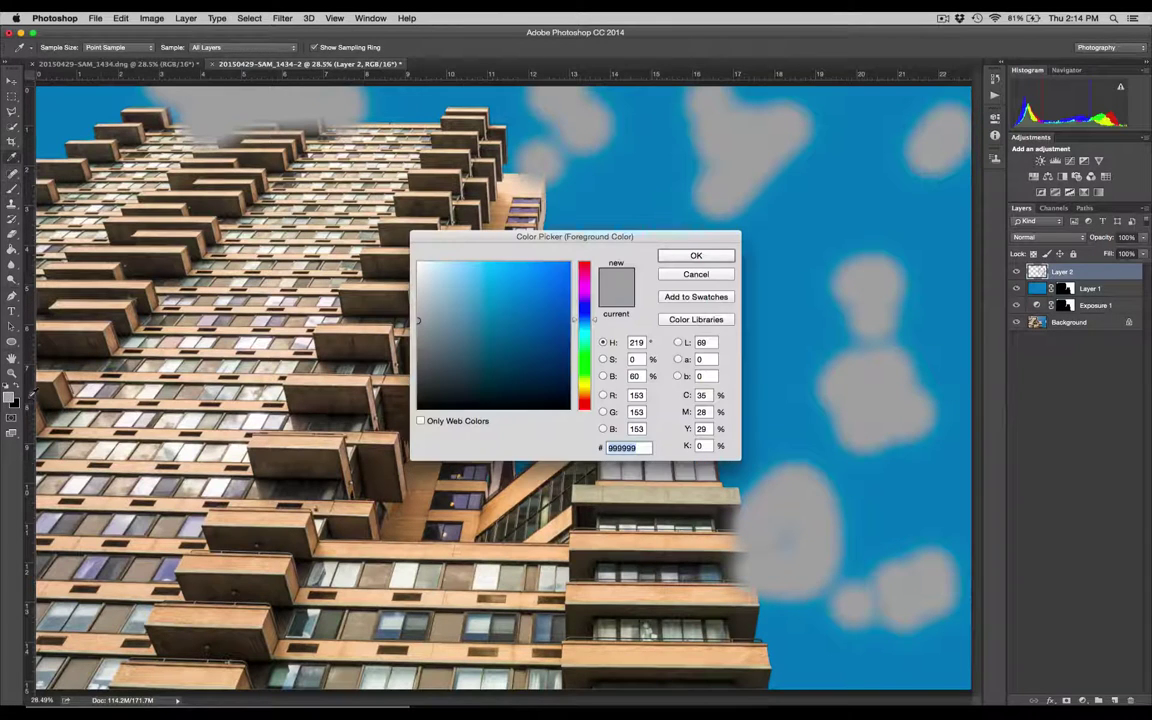
Step: Set the painting colour to the pinkish near-white #e8dee9
left_click(588, 291)
left_click(419, 281)
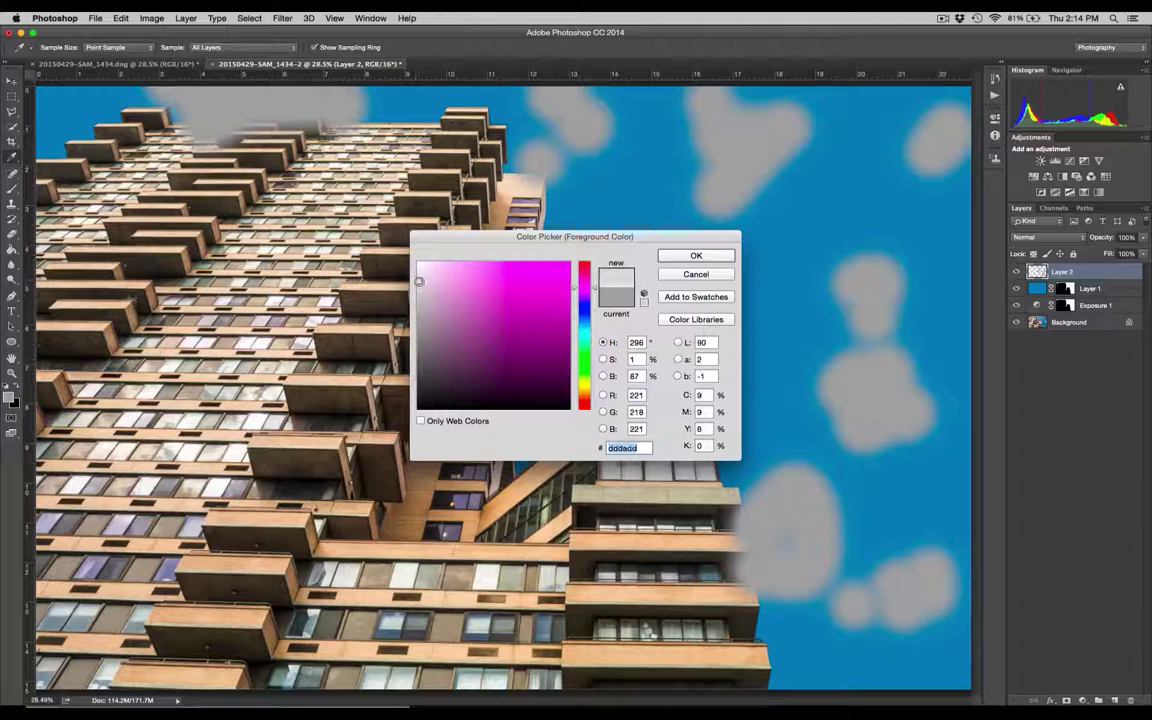
left_click(424, 270)
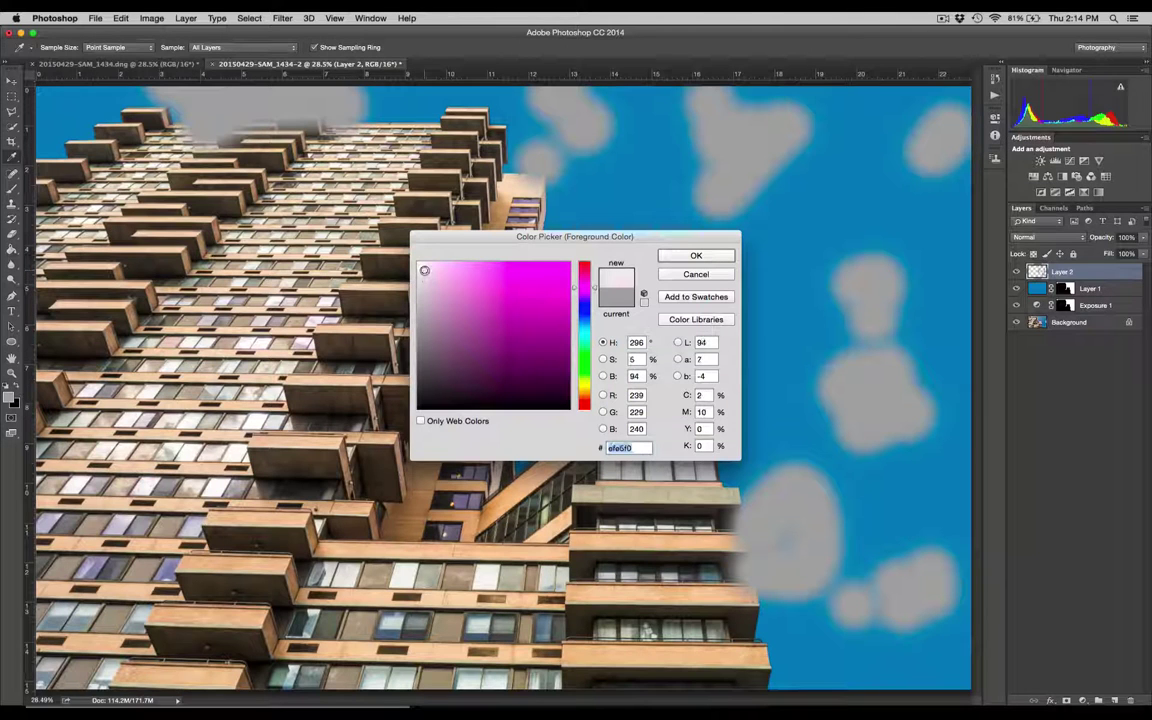
left_click(426, 282)
left_click(424, 274)
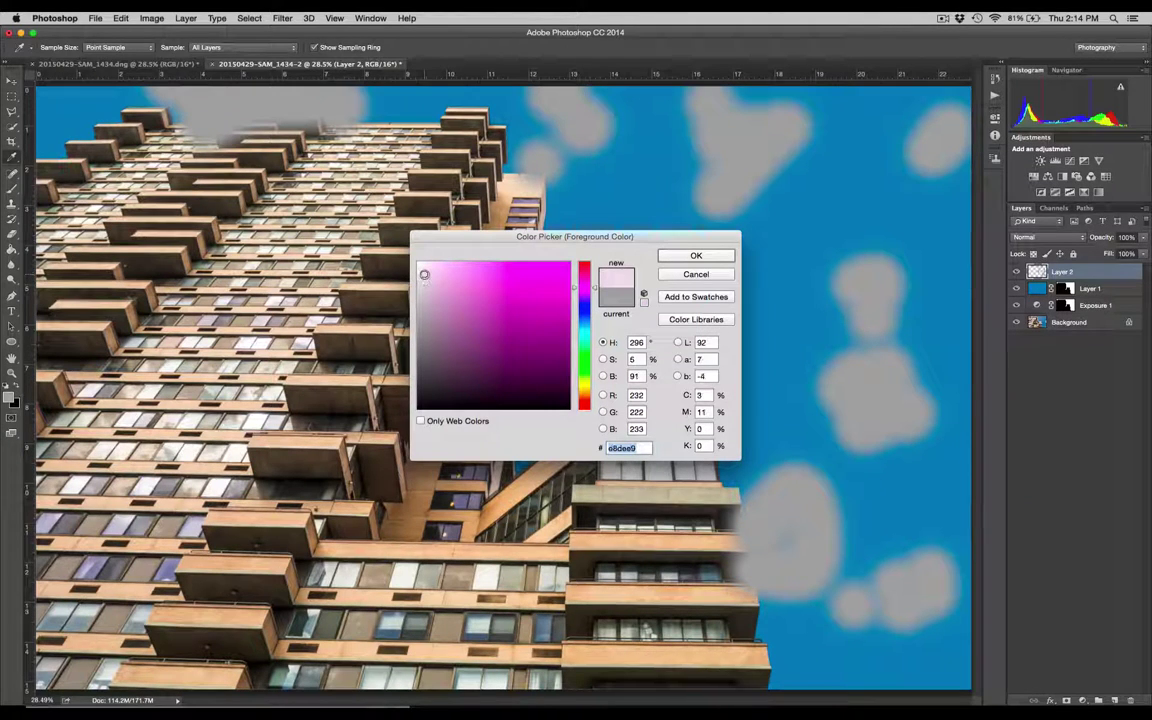
left_click(683, 256)
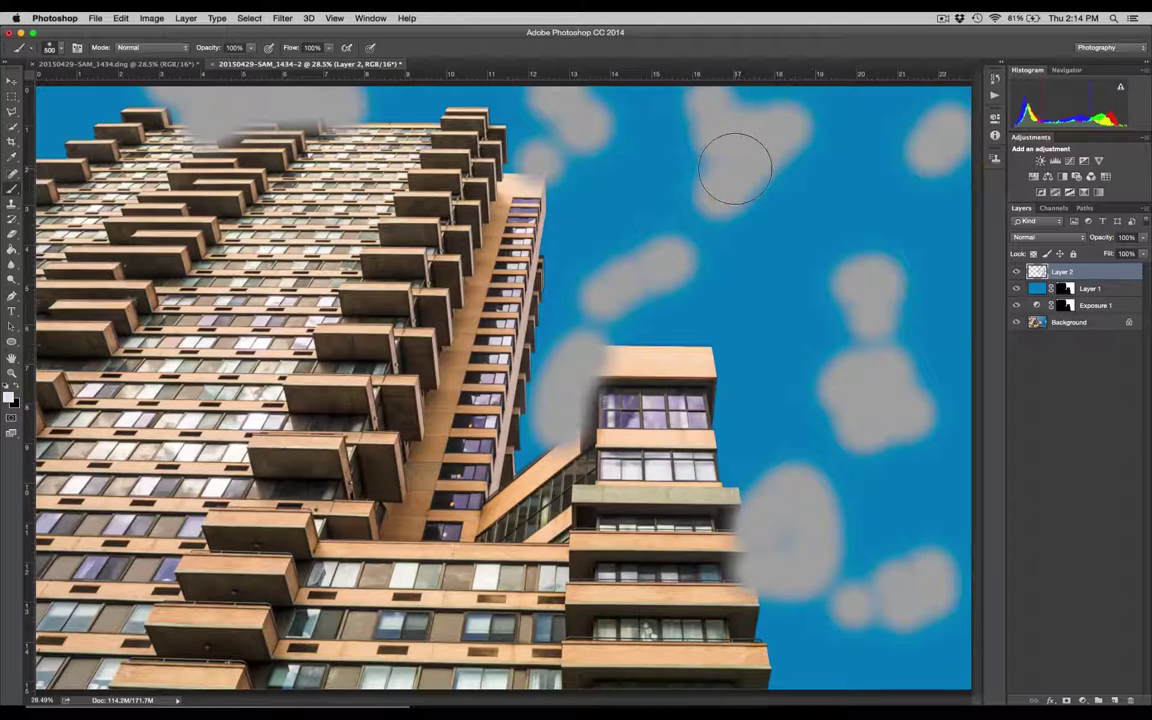
Step: Shrink the brush to 300 and highlight the top and right cloud blobs pinkish-white
key("bracketleft")
key("bracketleft")
mouse_move(735, 170)
left_mouse_down()
mouse_move(780, 171)
mouse_move(789, 144)
mouse_move(758, 118)
mouse_move(699, 119)
mouse_move(703, 157)
mouse_move(733, 132)
left_mouse_up()
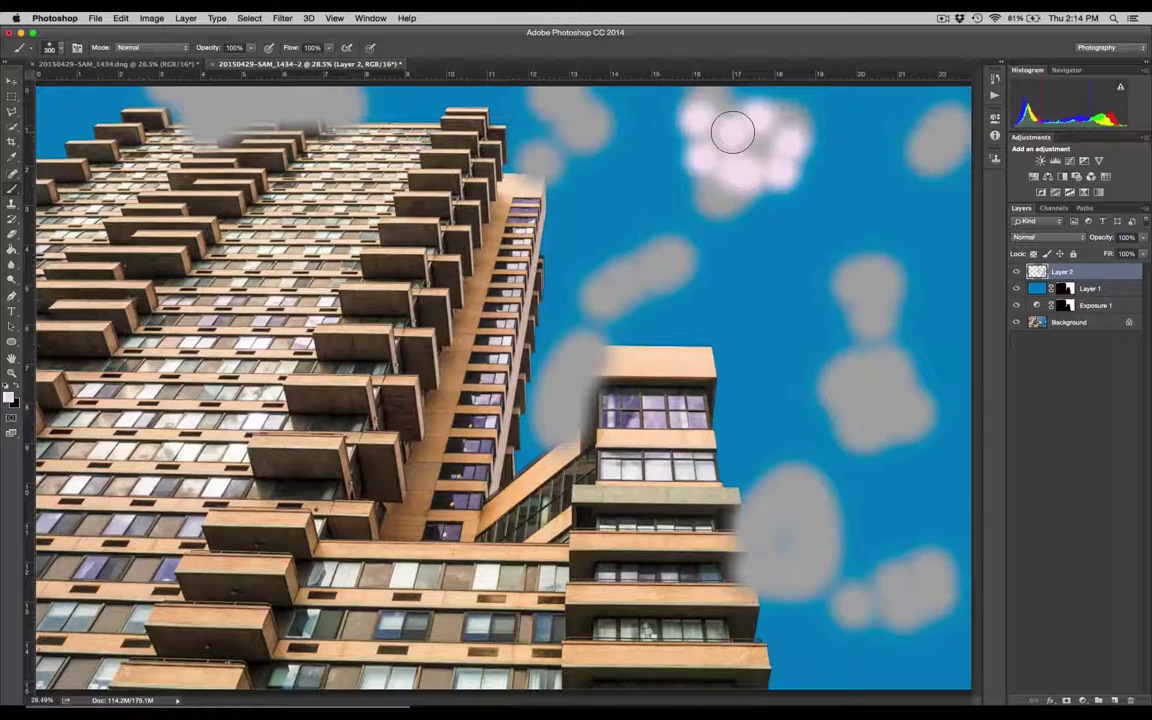
left_click_drag(900, 438, 845, 446)
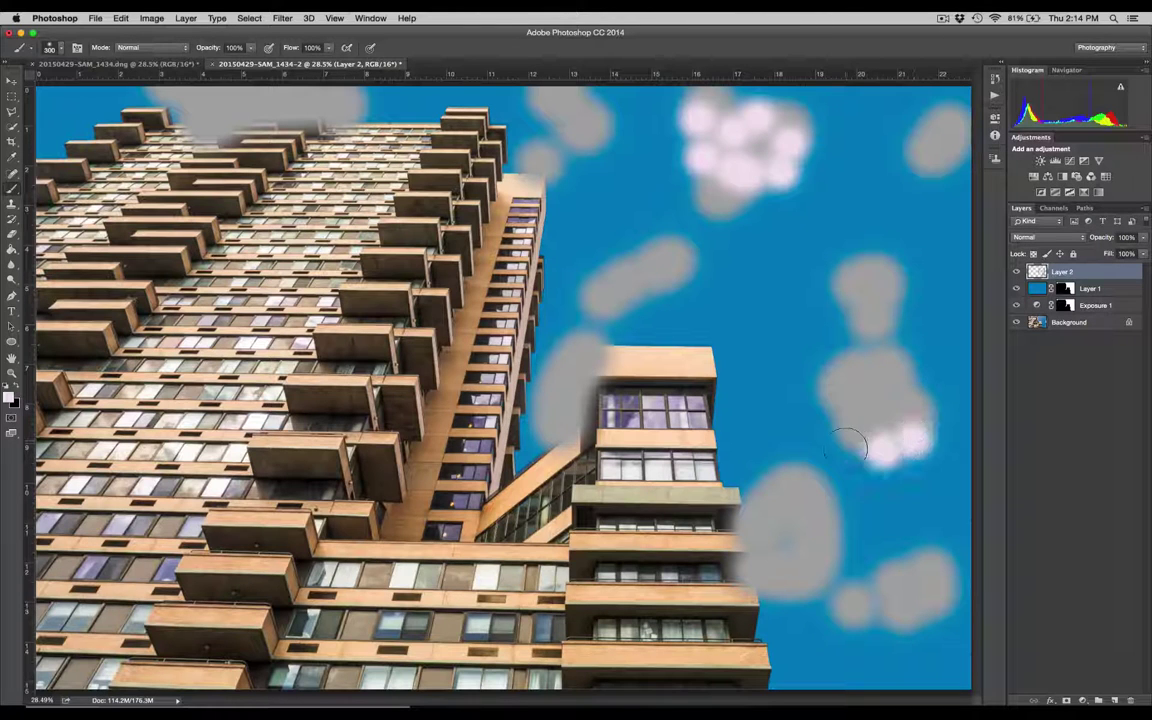
mouse_move(895, 315)
left_mouse_down()
mouse_move(877, 334)
mouse_move(905, 318)
left_mouse_up()
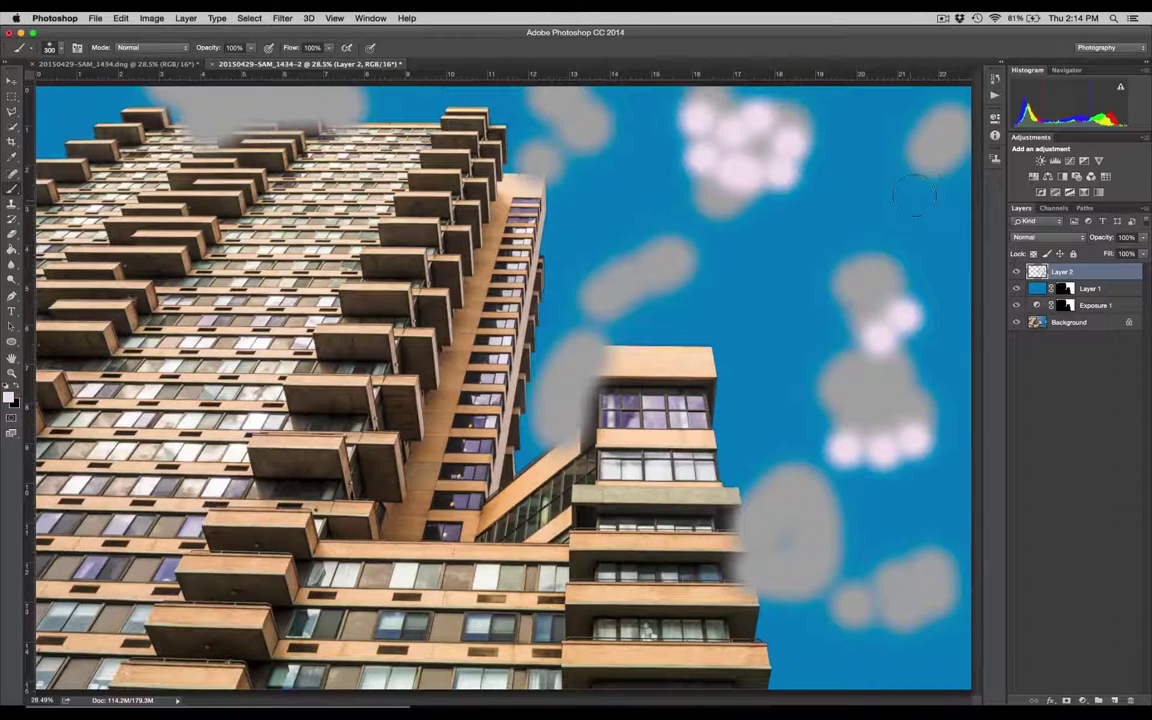
mouse_move(935, 165)
left_mouse_down()
mouse_move(957, 140)
mouse_move(935, 155)
left_mouse_up()
Step: Highlight the clouds beside the small tower, in the middle sky and at the lower right
right_click(592, 380)
left_click(604, 373)
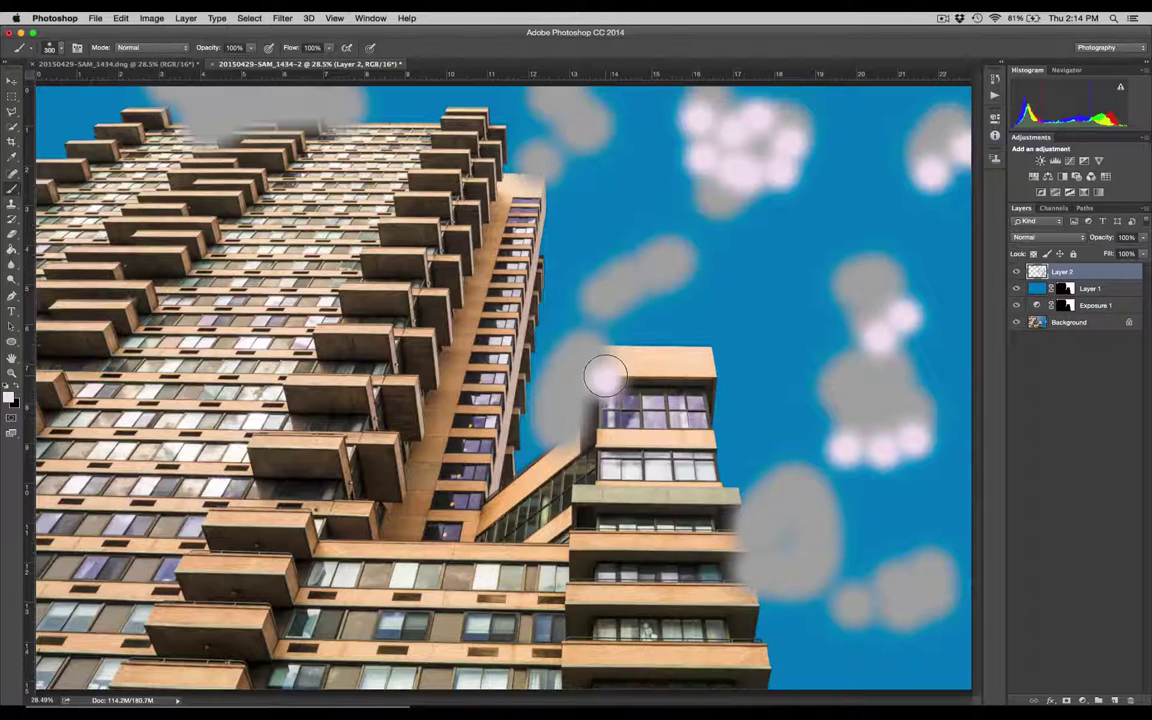
left_click_drag(604, 373, 580, 410)
right_click(575, 425)
left_click(672, 297)
mouse_move(672, 297)
left_mouse_down()
mouse_move(605, 280)
mouse_move(617, 308)
mouse_move(658, 283)
left_mouse_up()
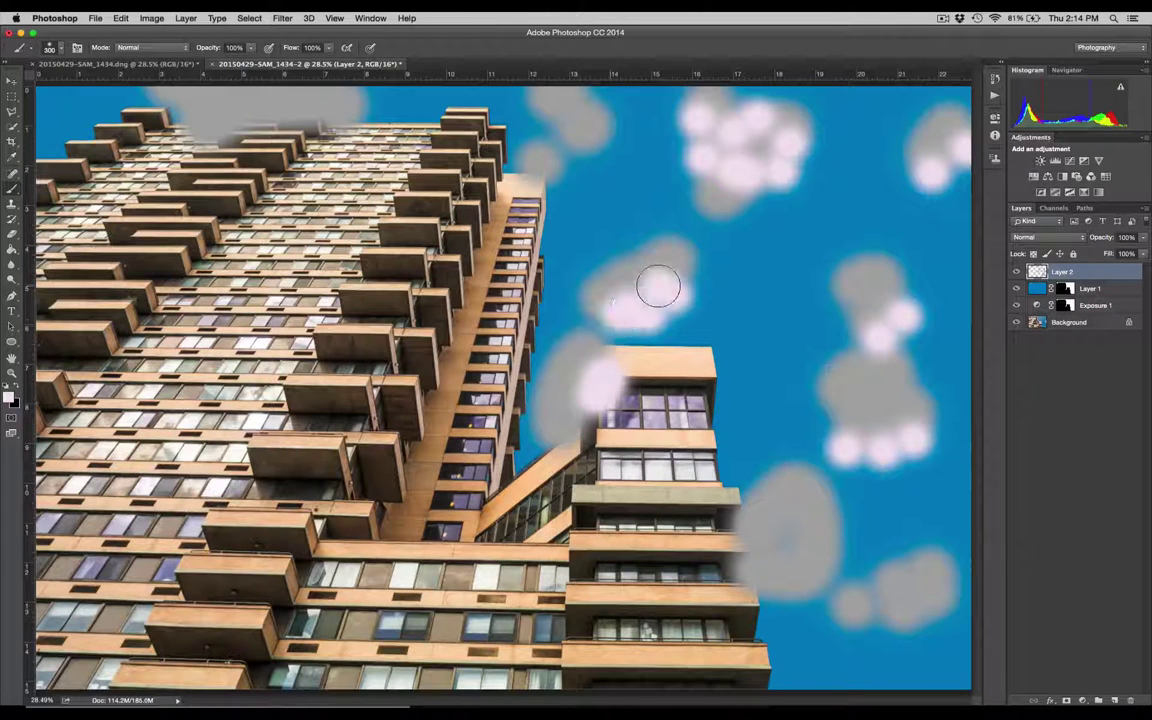
right_click(800, 590)
right_click(778, 585)
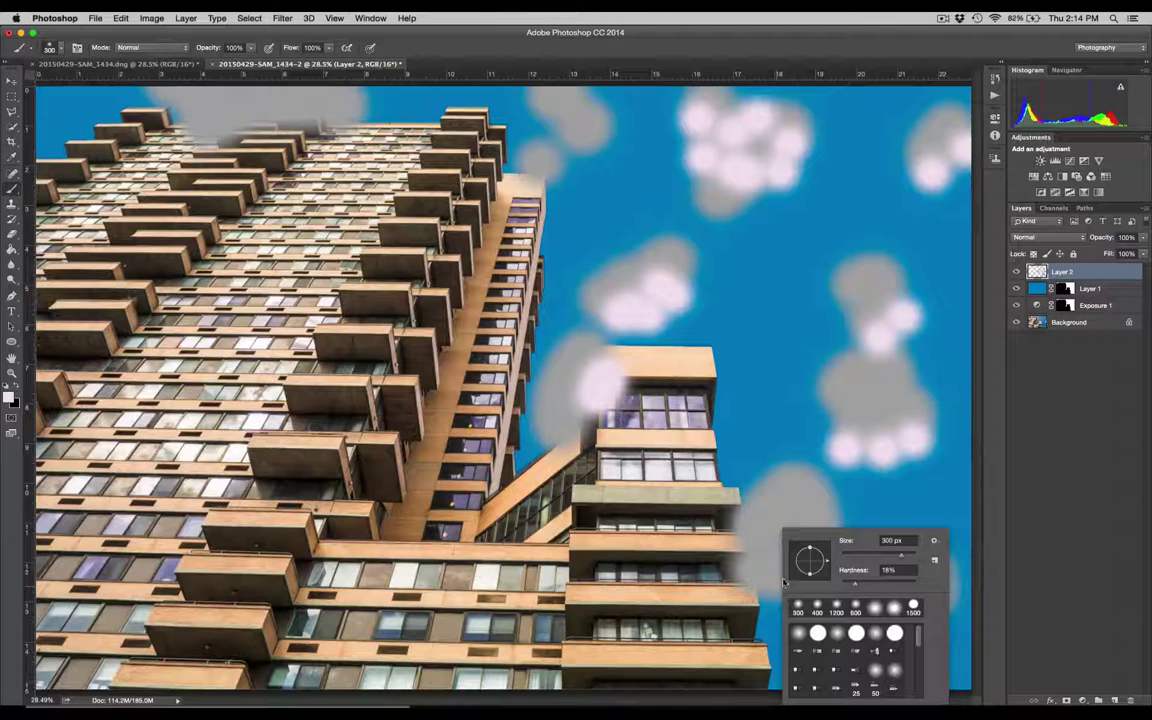
left_click(784, 583)
mouse_move(848, 502)
left_mouse_down()
mouse_move(813, 569)
mouse_move(772, 586)
mouse_move(826, 598)
mouse_move(856, 622)
mouse_move(928, 612)
left_mouse_up()
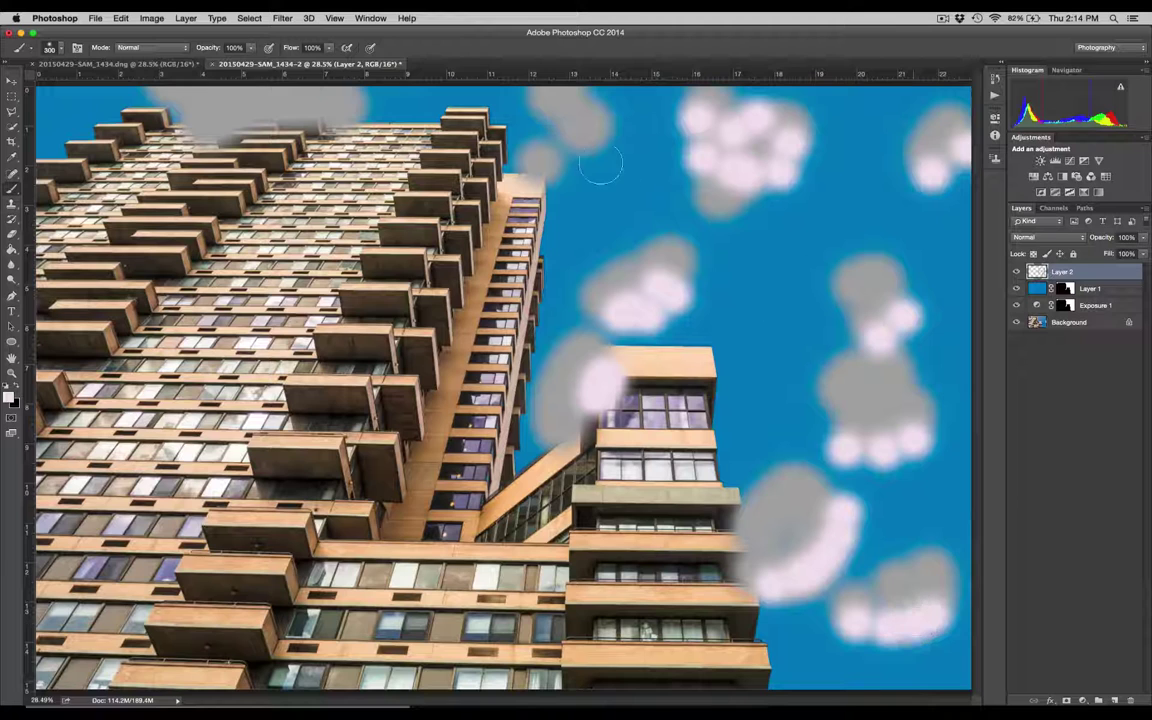
Step: Highlight the upper clouds and the right cloud, then pick pure white #ffffff as the paint colour
mouse_move(600, 165)
left_mouse_down()
mouse_move(540, 147)
mouse_move(548, 159)
mouse_move(535, 159)
mouse_move(602, 122)
mouse_move(545, 110)
left_mouse_up()
mouse_move(262, 140)
left_mouse_down()
mouse_move(338, 124)
mouse_move(350, 103)
mouse_move(276, 133)
mouse_move(213, 140)
mouse_move(185, 137)
mouse_move(168, 118)
mouse_move(263, 133)
mouse_move(221, 122)
left_mouse_up()
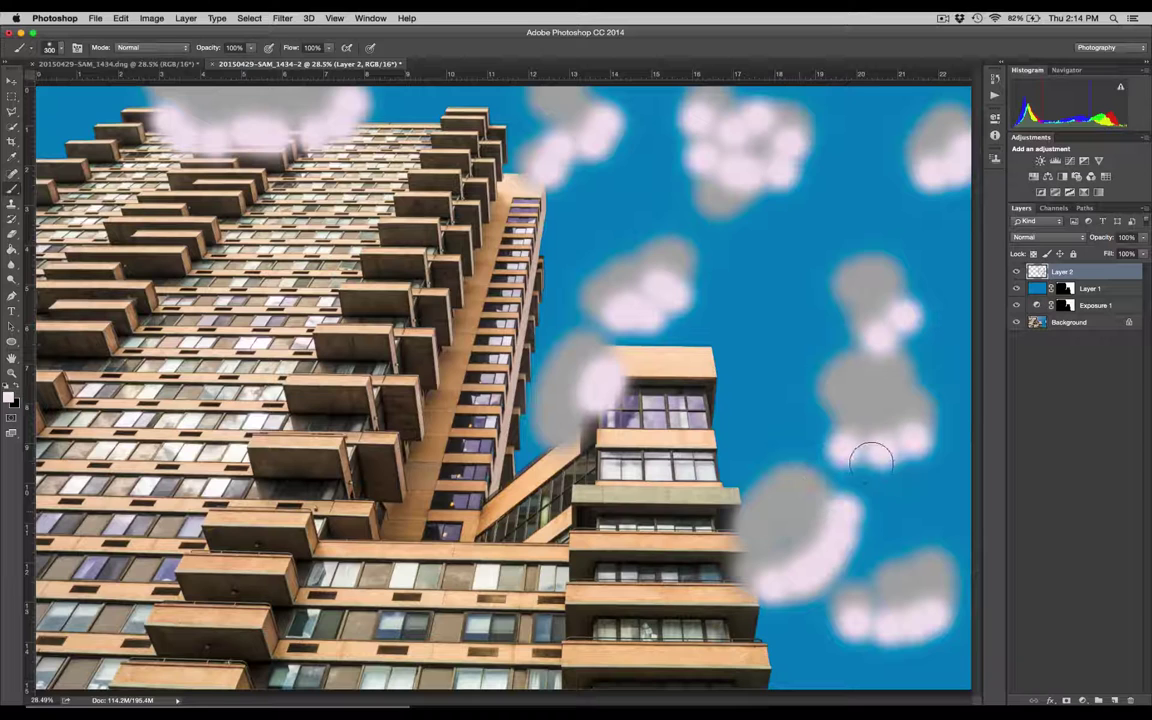
mouse_move(874, 463)
left_mouse_down()
mouse_move(912, 447)
mouse_move(918, 429)
mouse_move(841, 458)
left_mouse_up()
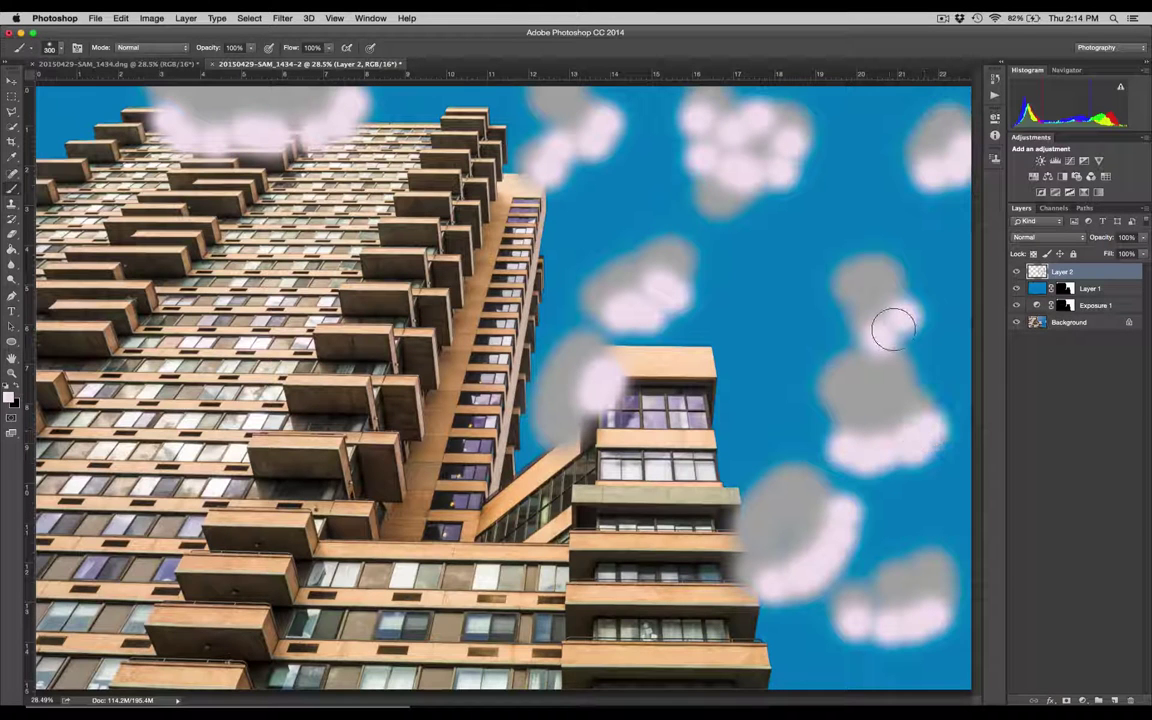
left_click_drag(883, 331, 868, 334)
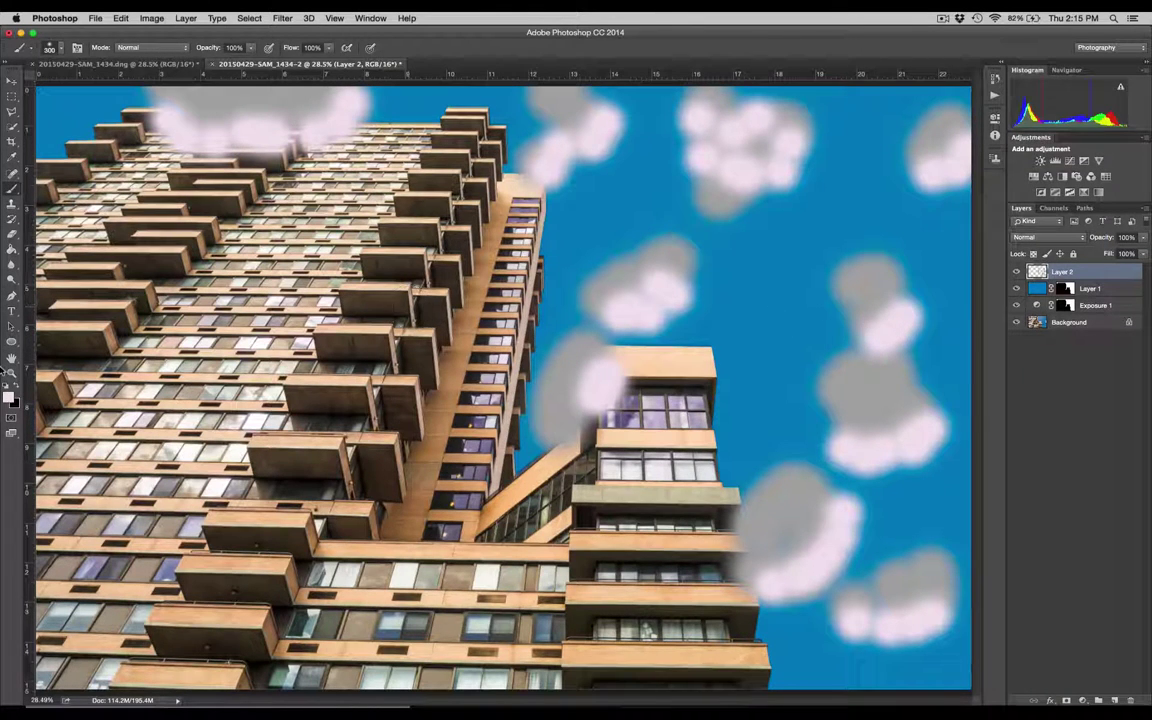
left_click(12, 398)
left_click_drag(424, 274, 409, 252)
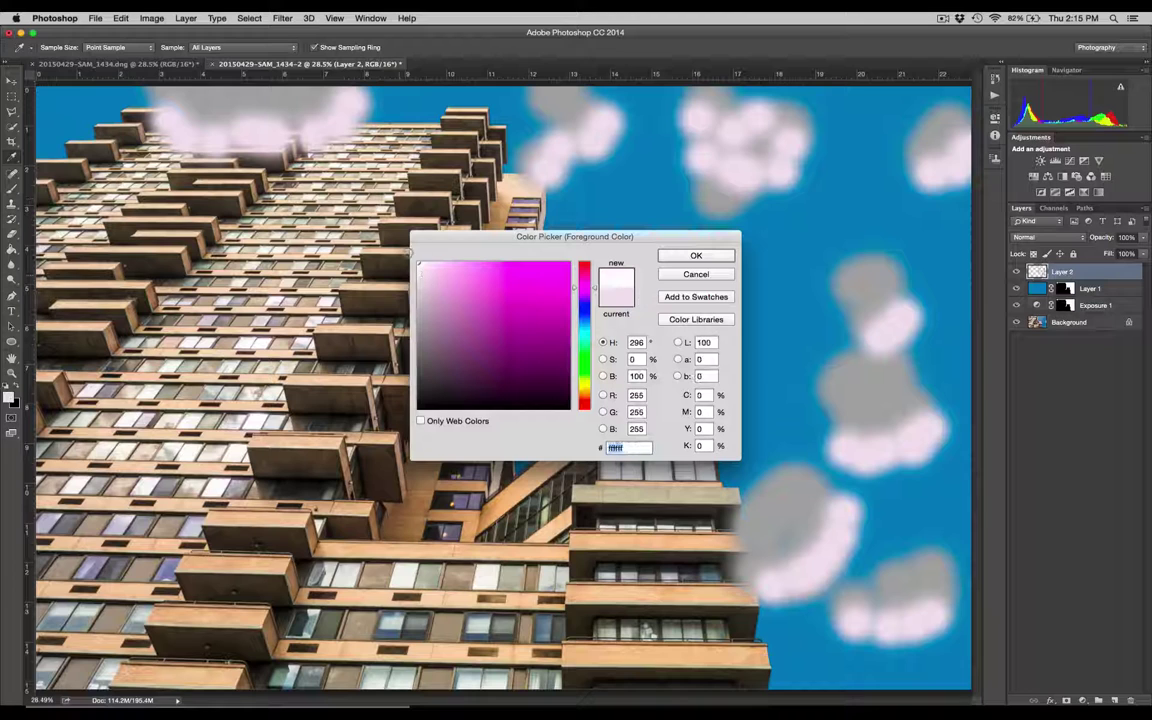
Step: Paint the right, top-right and upper middle cloud blobs white with a slightly smaller brush
left_click(684, 255)
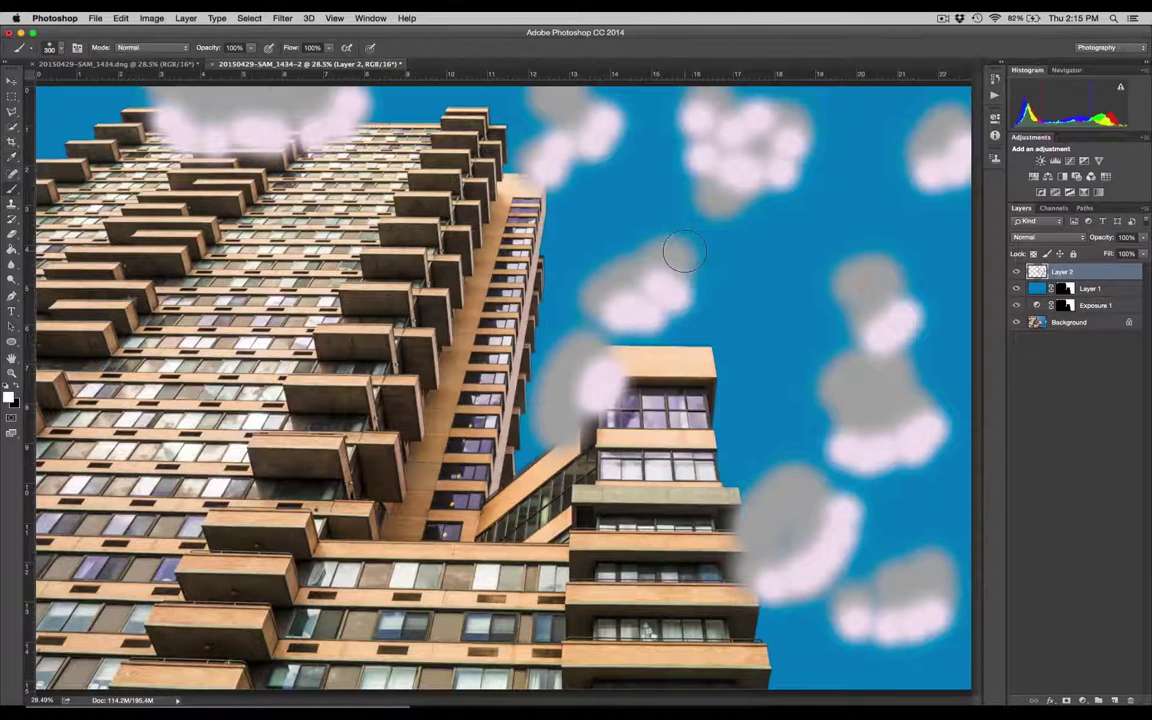
left_click(866, 413)
left_click(900, 410)
mouse_move(903, 410)
left_mouse_down()
mouse_move(874, 417)
mouse_move(856, 406)
mouse_move(874, 393)
left_mouse_up()
key("bracketleft")
mouse_move(872, 310)
left_mouse_down()
mouse_move(877, 298)
mouse_move(861, 290)
left_mouse_up()
mouse_move(948, 180)
left_mouse_down()
mouse_move(935, 152)
mouse_move(949, 134)
left_mouse_up()
mouse_move(700, 130)
left_mouse_down()
mouse_move(759, 134)
mouse_move(769, 147)
mouse_move(771, 129)
mouse_move(723, 180)
mouse_move(703, 132)
mouse_move(715, 134)
mouse_move(715, 116)
left_mouse_up()
Step: Paint the upper, middle, lower and building-top cloud blobs white
left_click(553, 150)
mouse_move(553, 150)
left_mouse_down()
mouse_move(571, 108)
mouse_move(576, 123)
mouse_move(540, 162)
left_mouse_up()
mouse_move(593, 316)
left_mouse_down()
mouse_move(672, 262)
mouse_move(633, 300)
mouse_move(572, 406)
mouse_move(589, 366)
left_mouse_up()
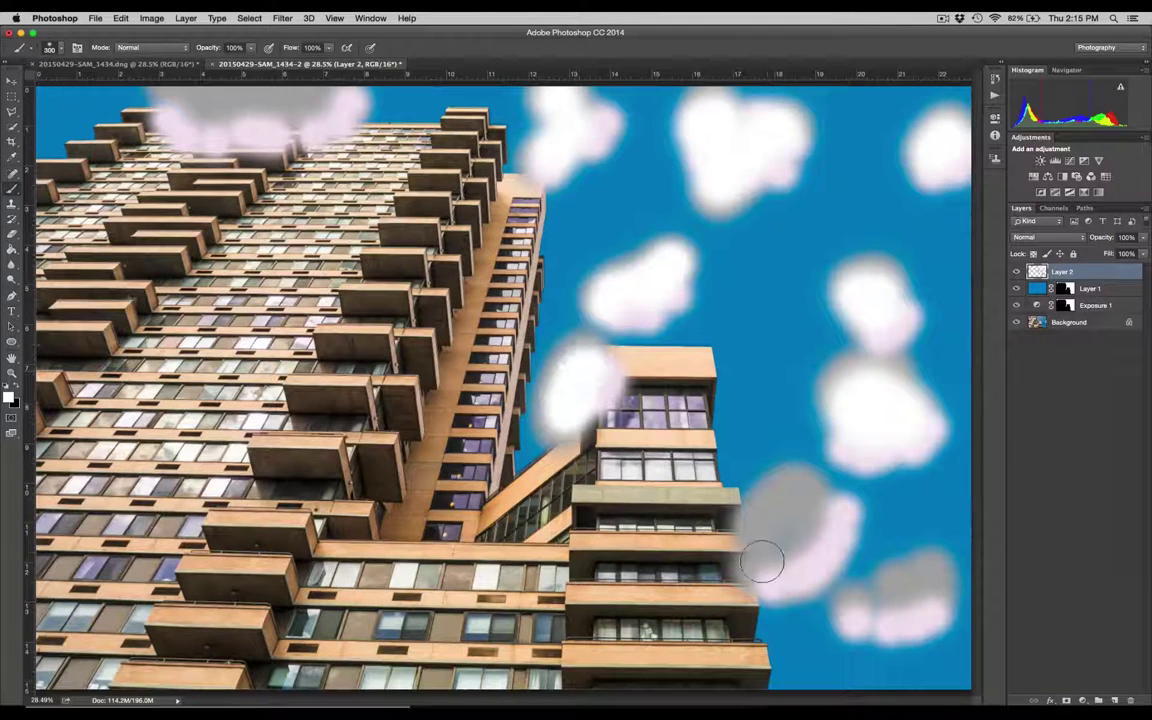
mouse_move(764, 561)
left_mouse_down()
mouse_move(799, 547)
mouse_move(804, 496)
mouse_move(761, 555)
mouse_move(753, 546)
mouse_move(779, 512)
left_mouse_up()
mouse_move(900, 633)
left_mouse_down()
mouse_move(865, 607)
mouse_move(933, 607)
mouse_move(927, 589)
mouse_move(878, 597)
left_mouse_up()
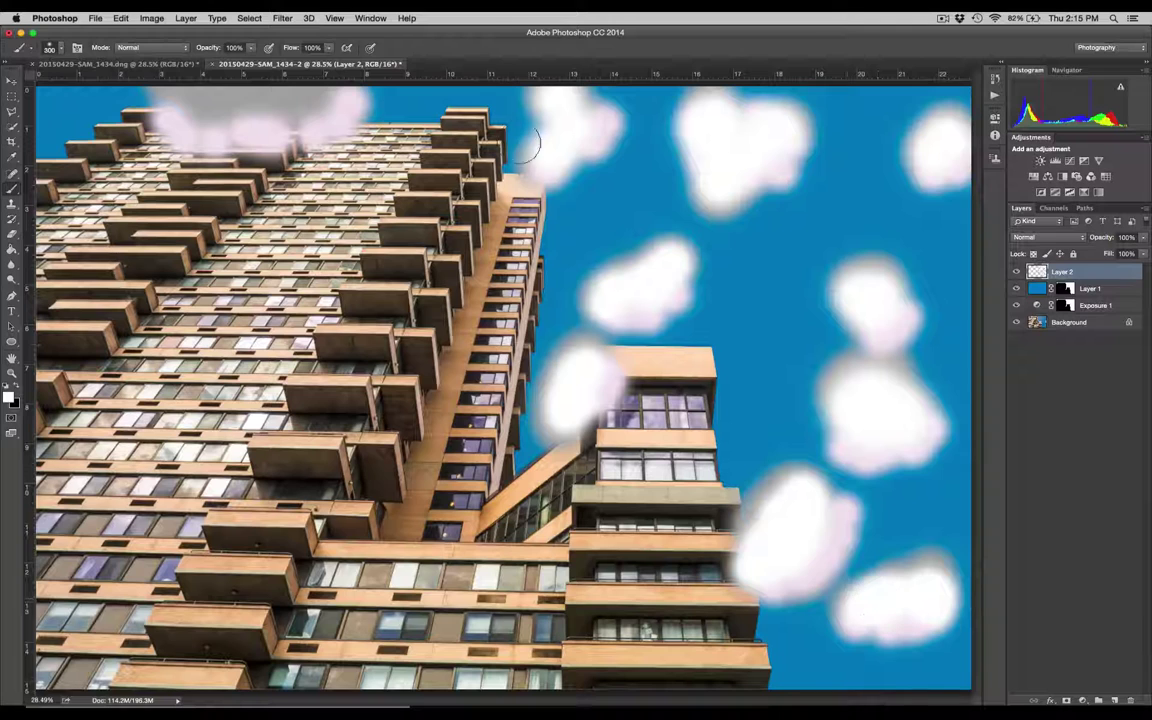
mouse_move(180, 103)
left_mouse_down()
mouse_move(200, 116)
mouse_move(301, 116)
mouse_move(321, 95)
mouse_move(198, 95)
mouse_move(244, 113)
mouse_move(282, 108)
left_mouse_up()
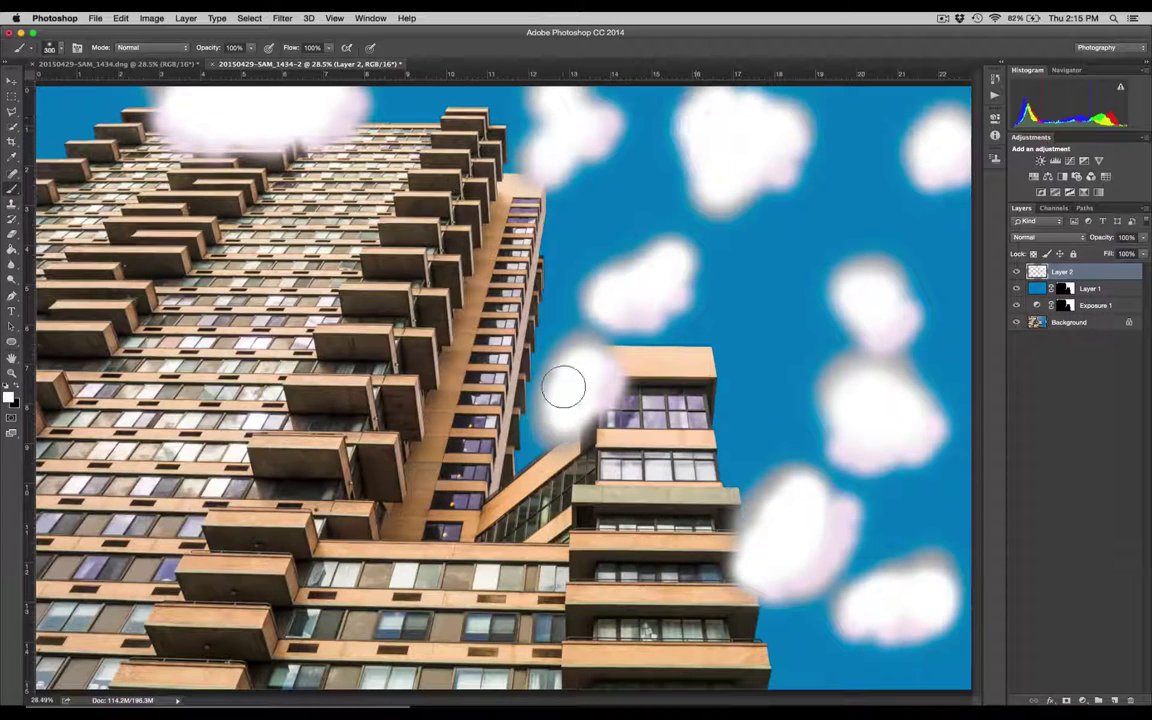
Step: Extend the tower, right, lower and top-right clouds with white, some spilling over the building edge
left_click(555, 432)
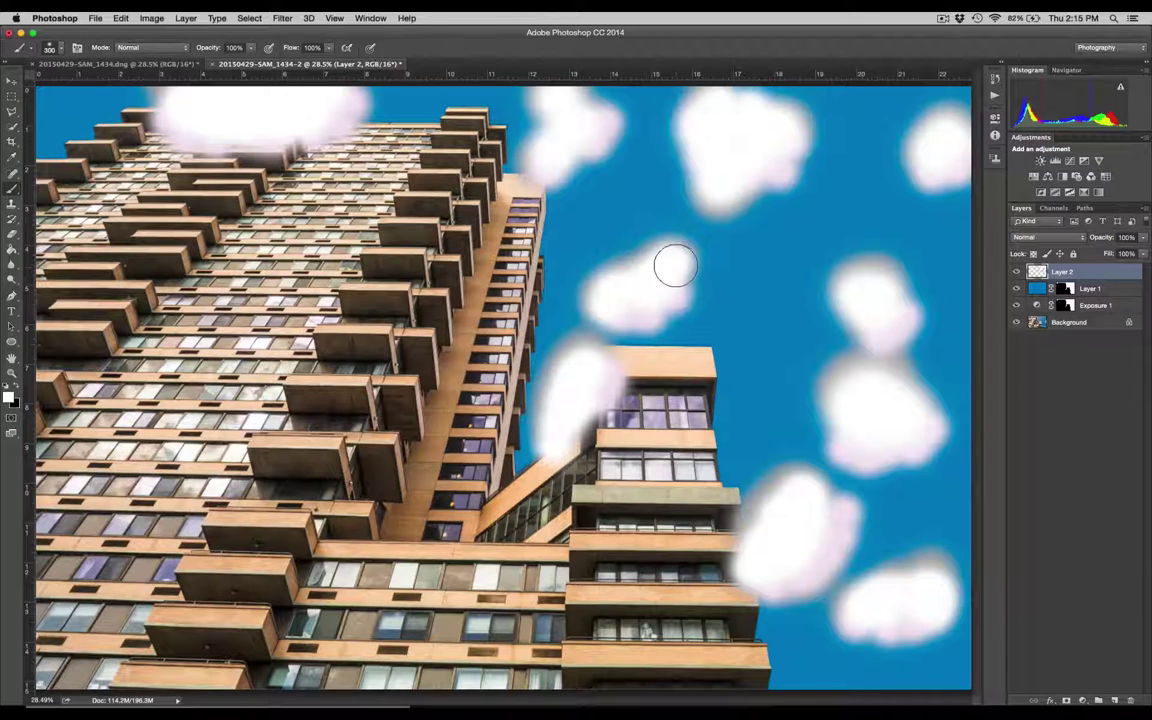
left_click_drag(853, 297, 891, 257)
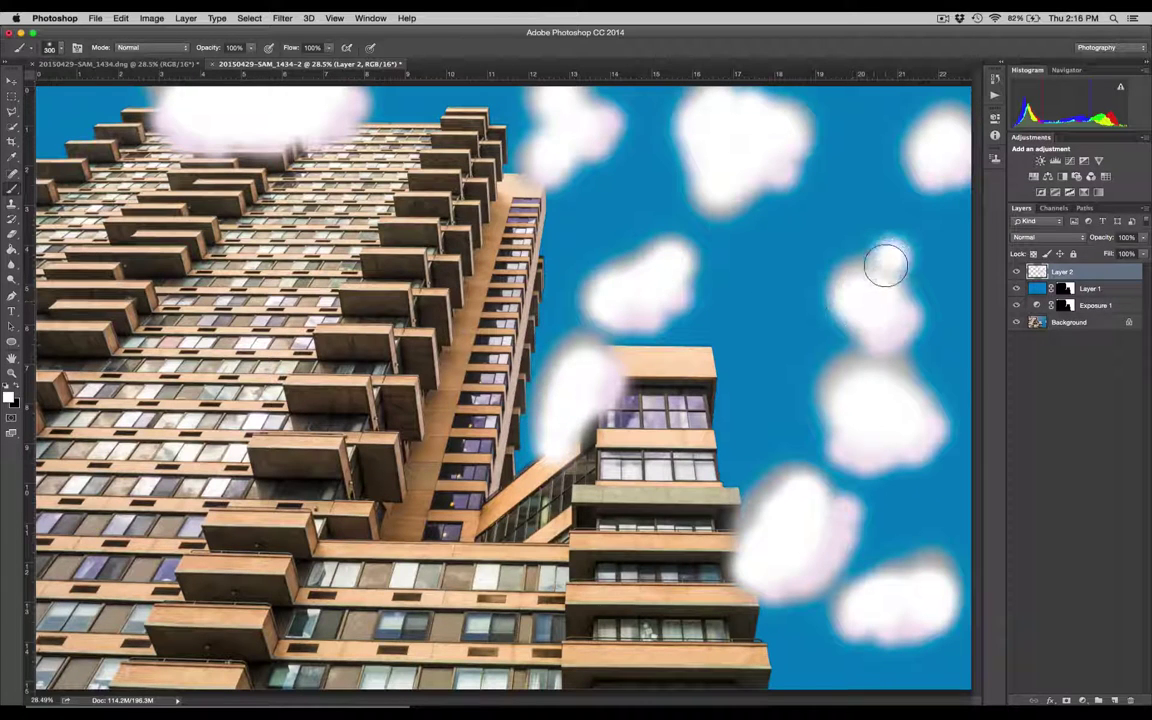
left_click_drag(918, 154, 907, 185)
mouse_move(815, 530)
left_mouse_down()
mouse_move(806, 472)
mouse_move(880, 627)
mouse_move(915, 571)
left_mouse_up()
left_click_drag(835, 653, 856, 620)
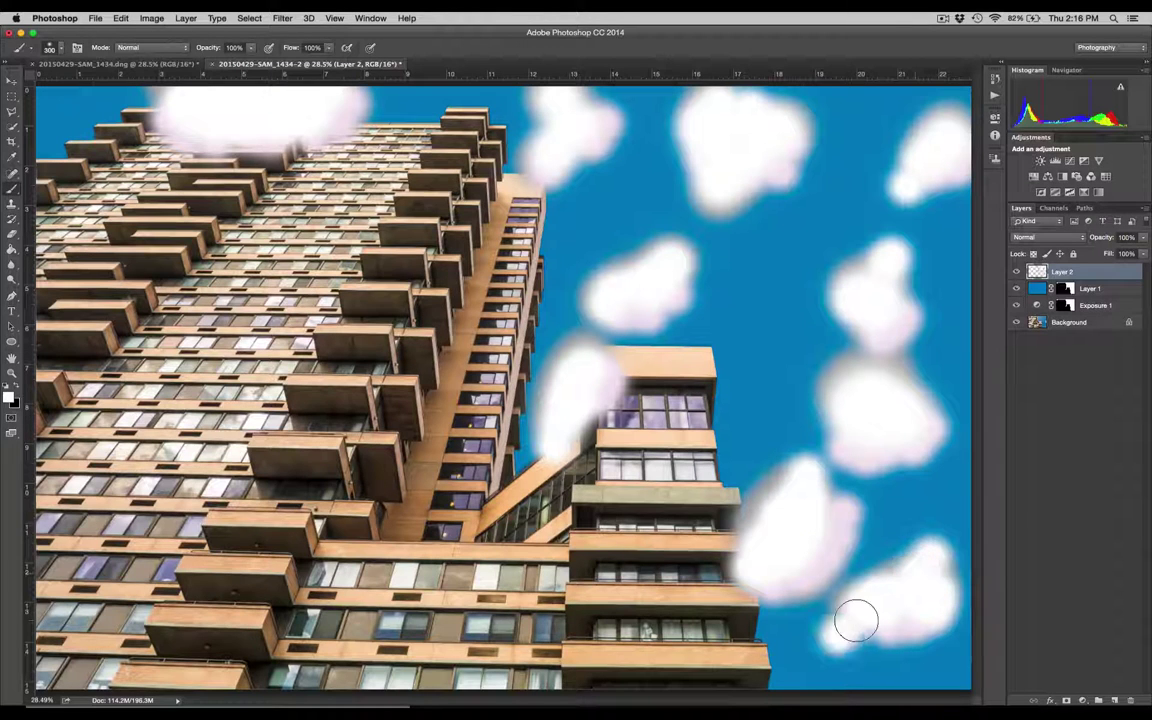
left_click_drag(540, 165, 512, 193)
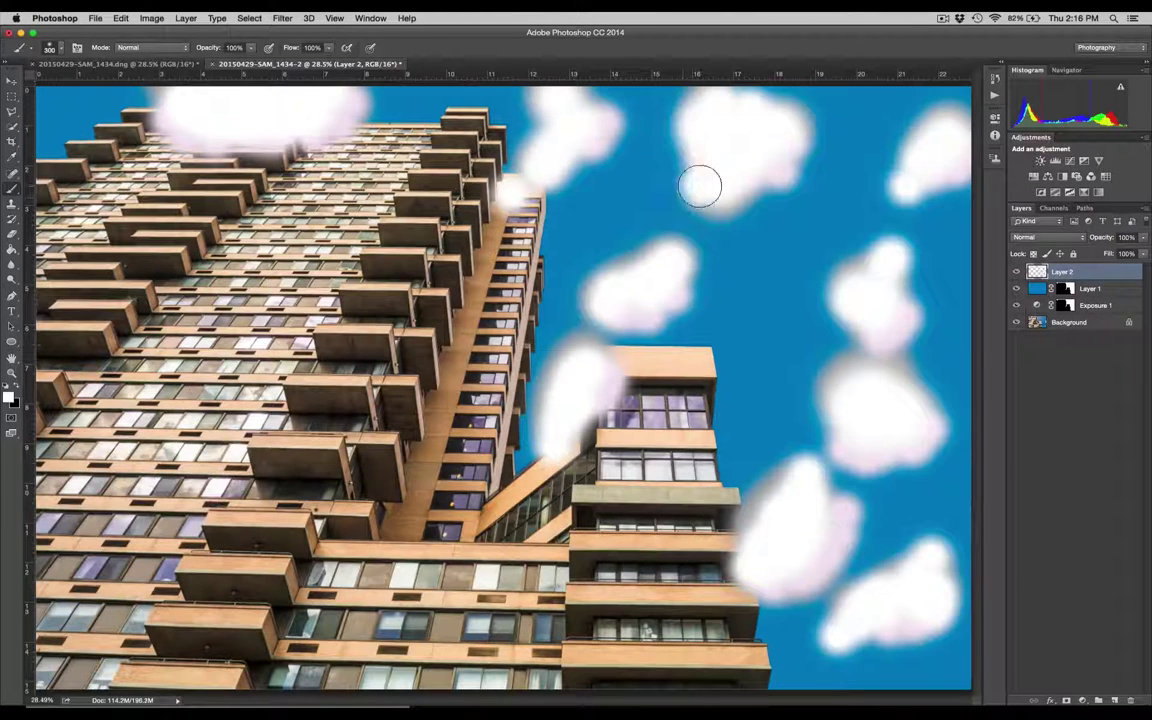
mouse_move(660, 192)
left_mouse_down()
mouse_move(679, 162)
mouse_move(674, 175)
left_mouse_up()
left_click_drag(548, 148, 527, 103)
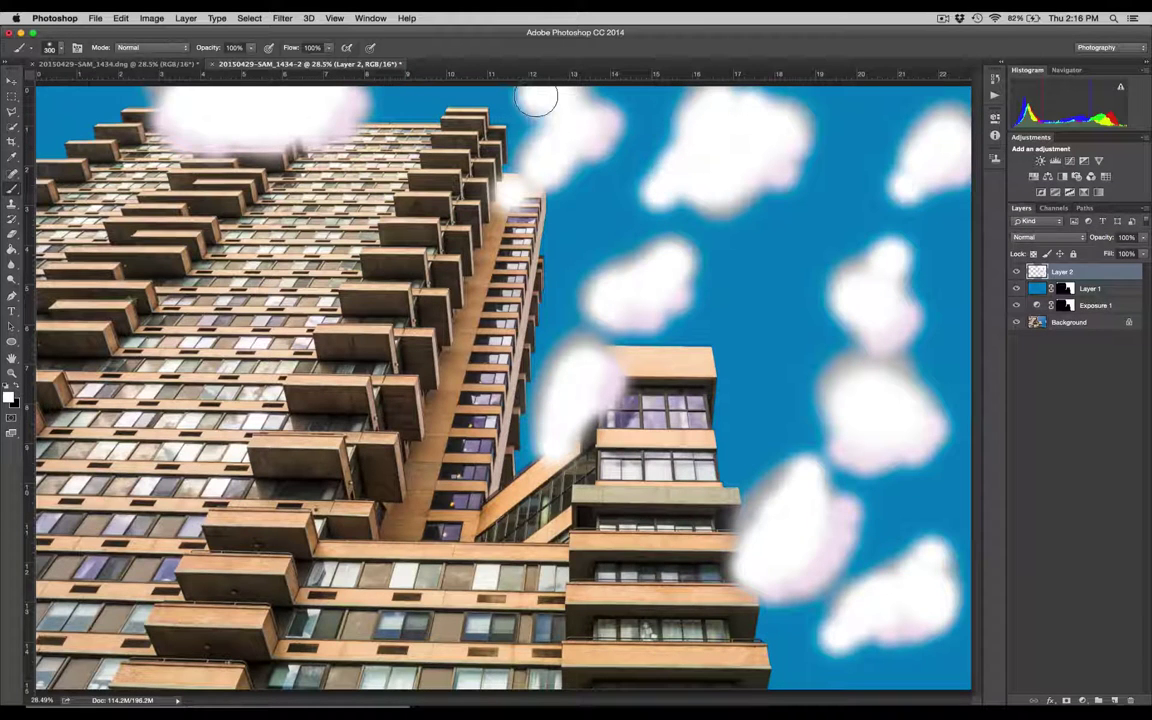
left_click_drag(930, 100, 913, 162)
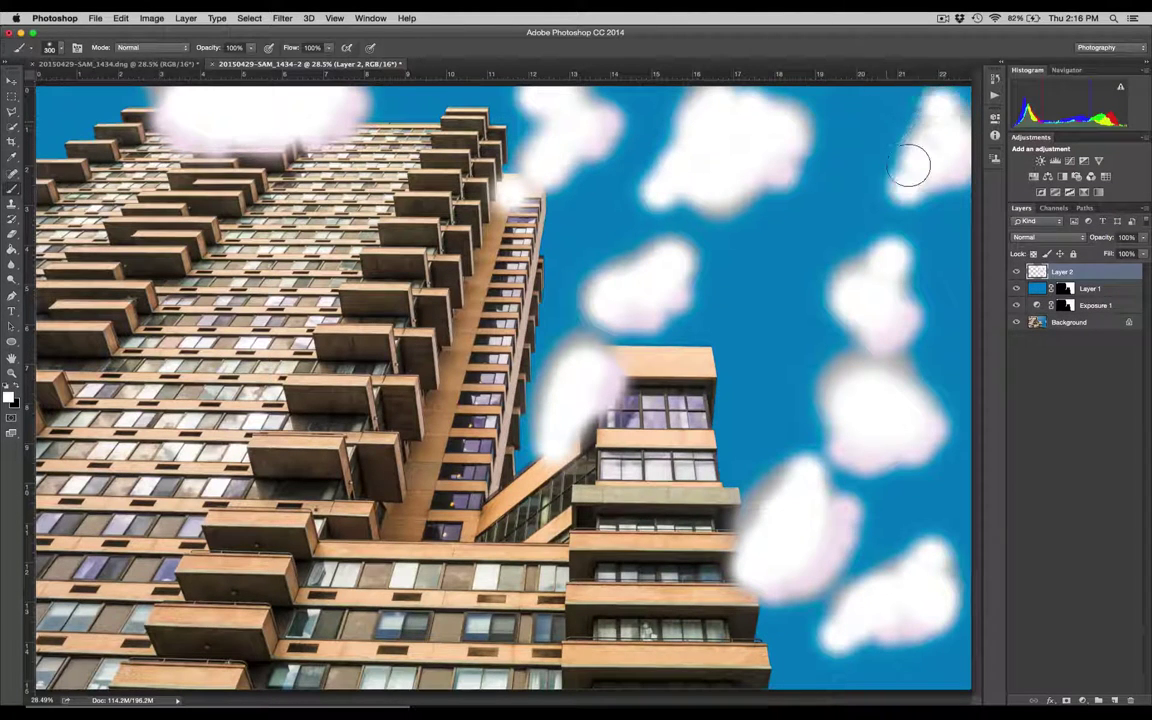
left_click(283, 18)
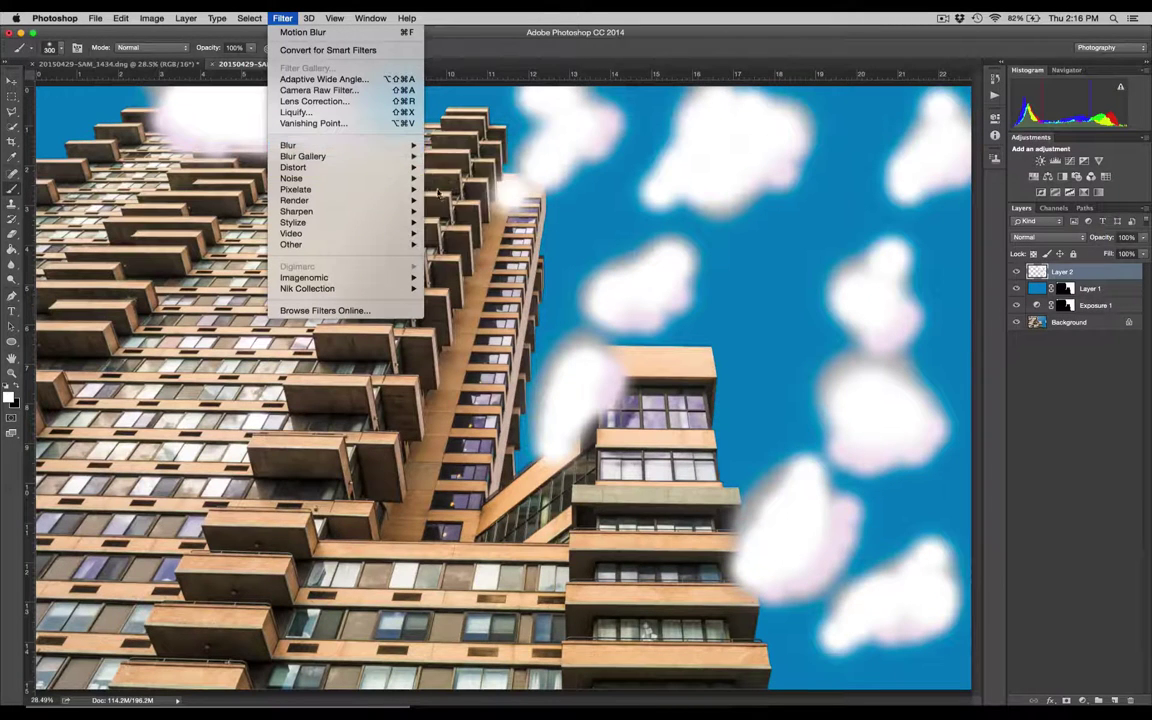
Step: Apply a Motion Blur to the cloud layer at a 35° angle and 1063-pixel distance
mouse_move(408, 146)
left_click(466, 211)
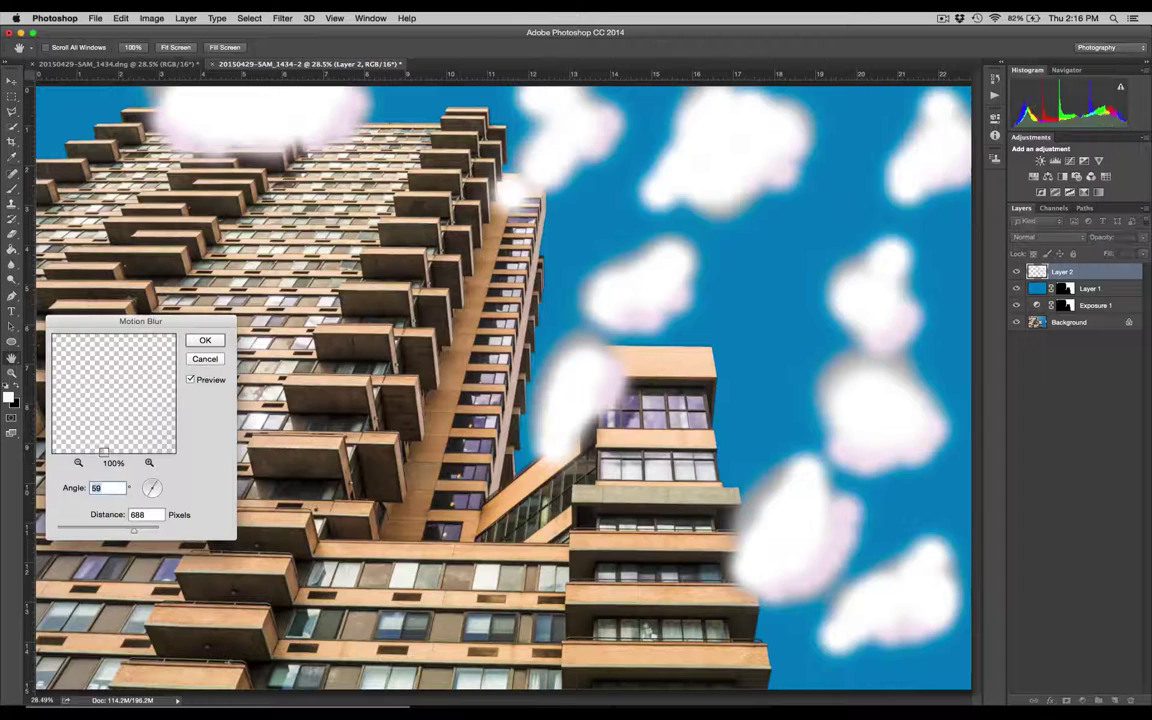
left_click(92, 528)
left_click_drag(100, 529, 137, 530)
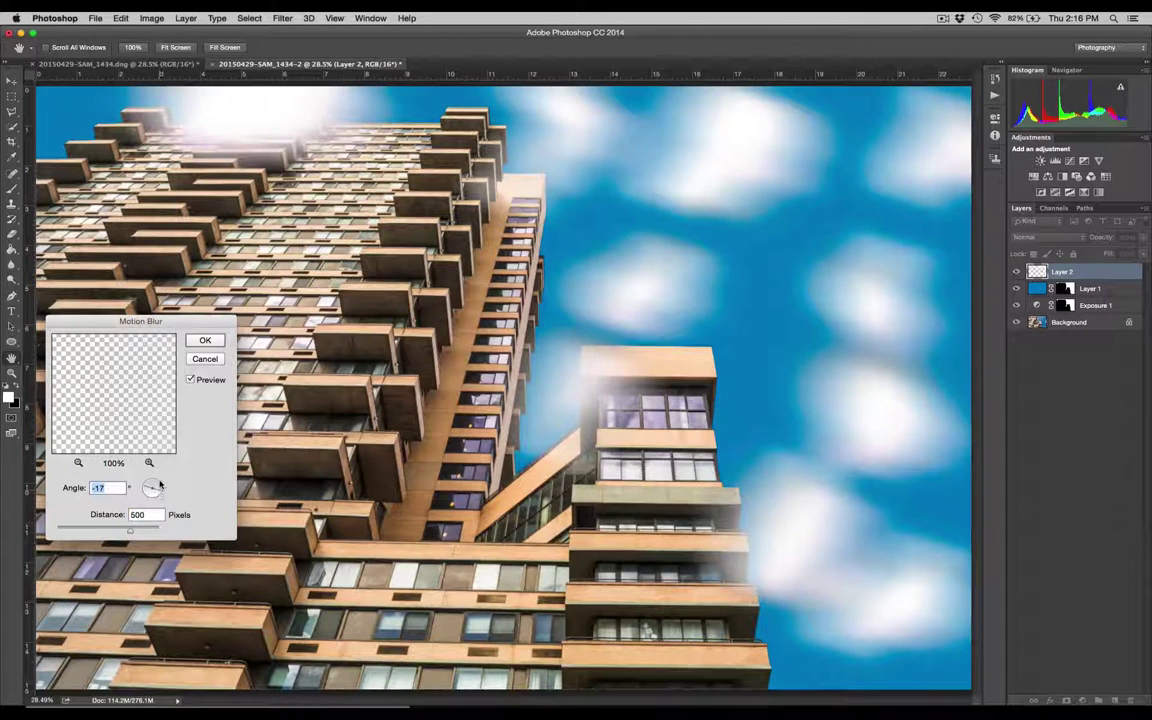
left_click(159, 485)
left_click(153, 485)
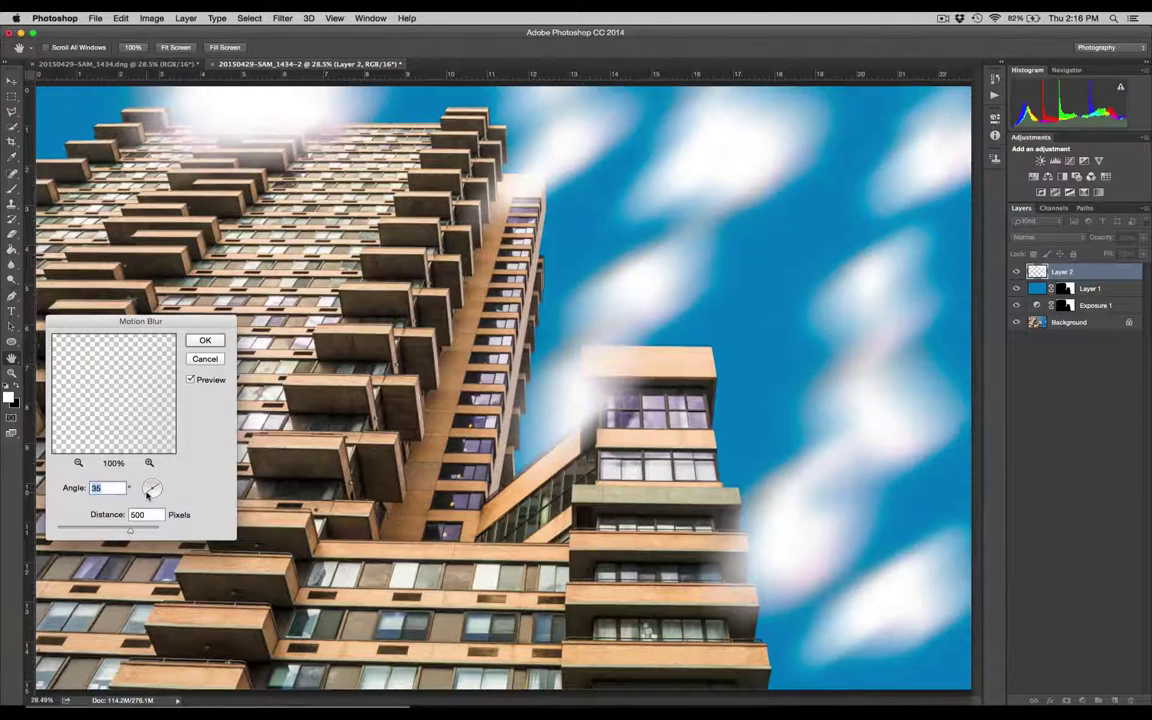
left_click(141, 531)
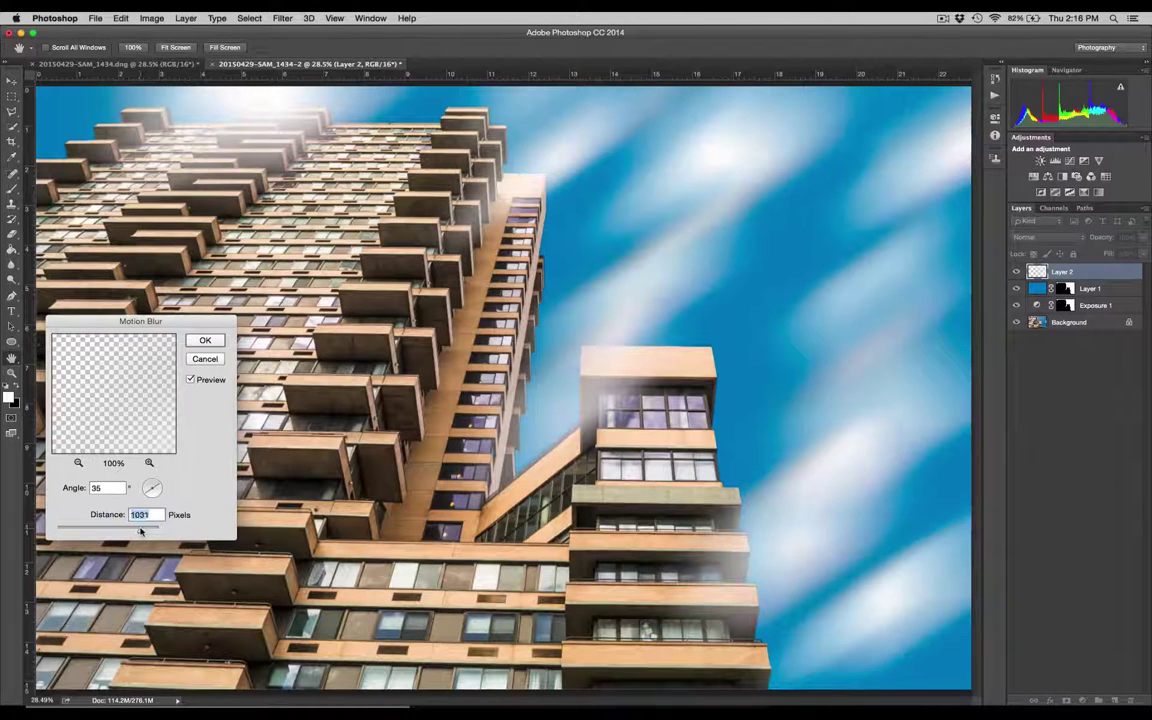
left_click(149, 531)
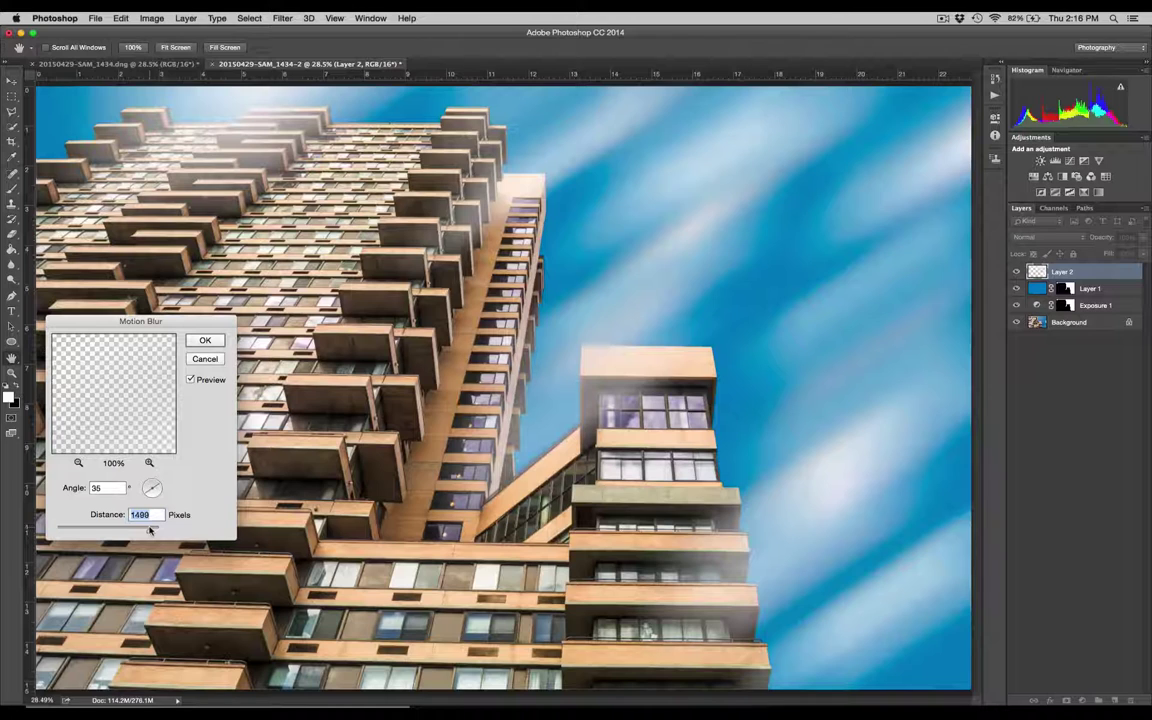
key("Return")
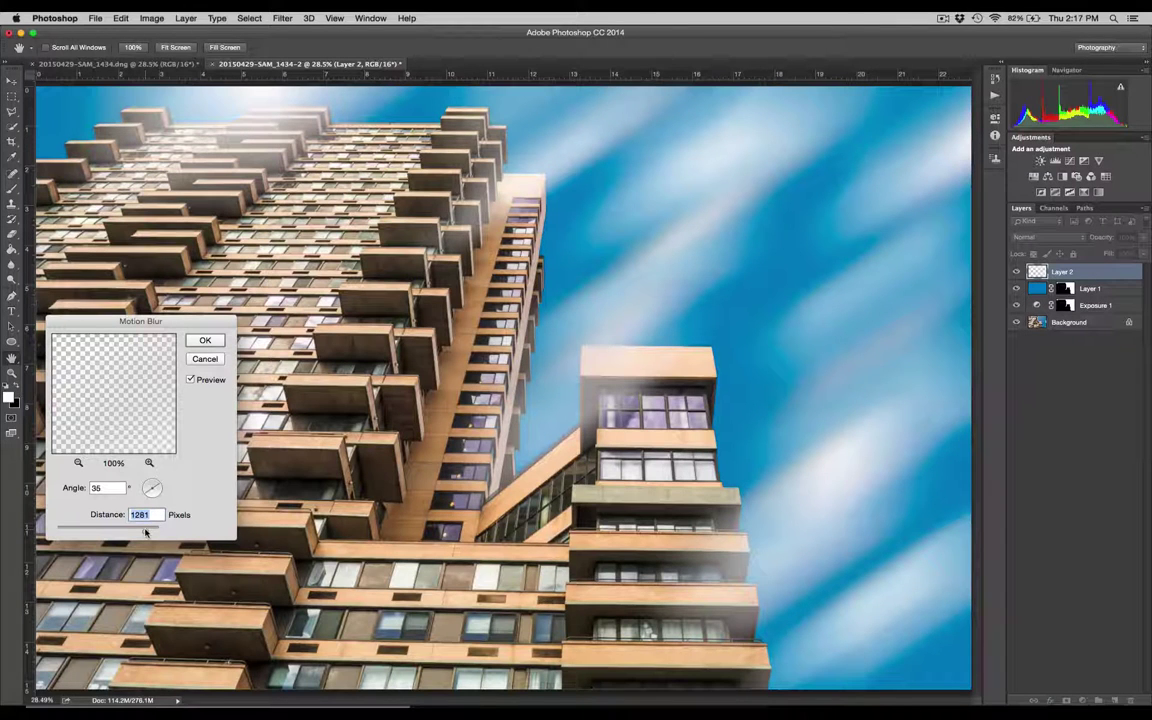
left_click_drag(143, 531, 142, 531)
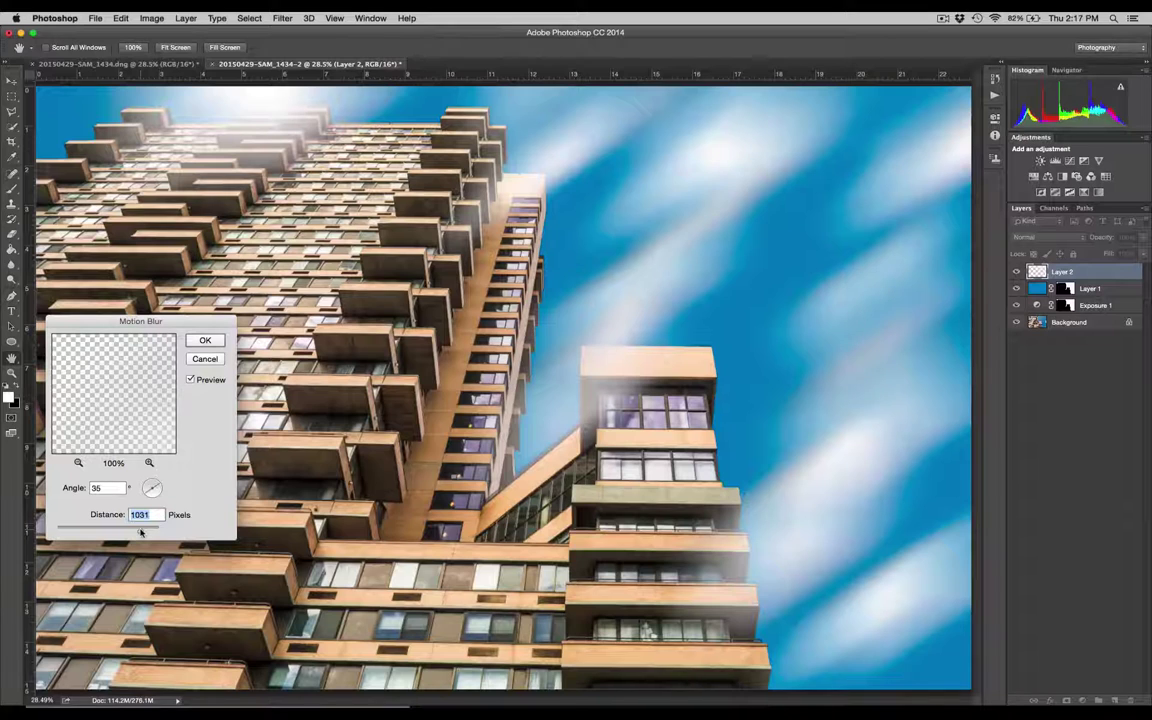
left_click(204, 341)
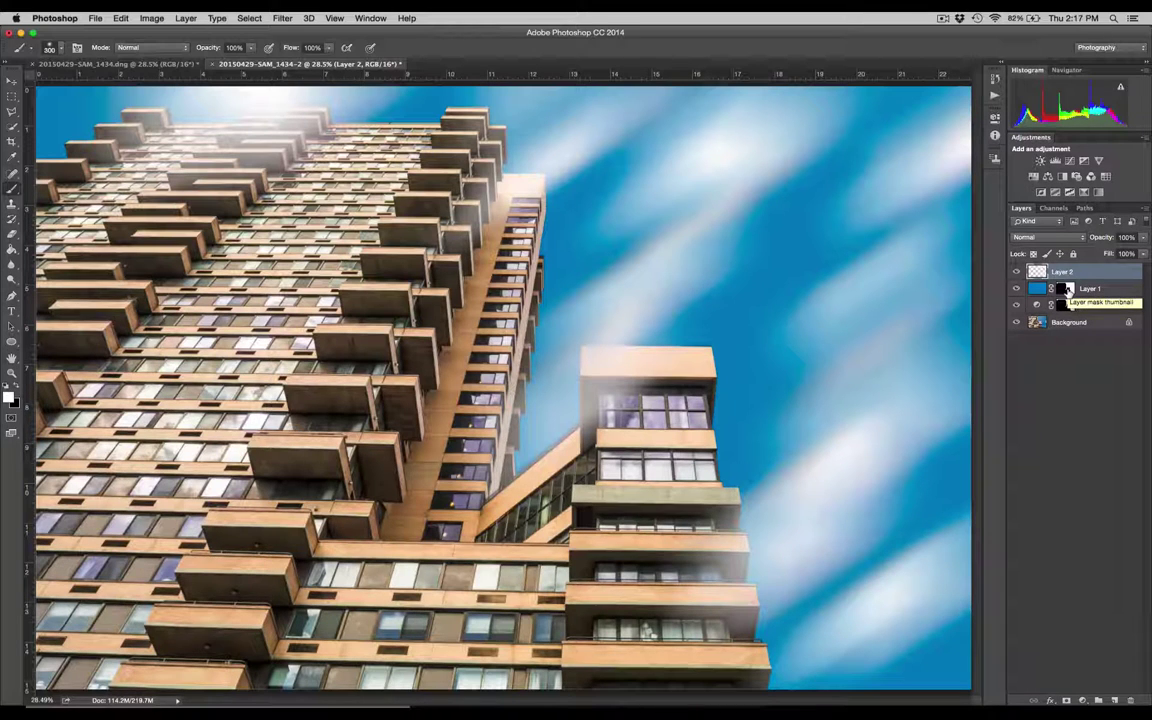
Step: Copy Layer 1's building mask onto Layer 2 so the streaked clouds sit behind the tower
mouse_move(1068, 290)
left_mouse_down()
mouse_move(960, 248)
mouse_move(1066, 273)
left_mouse_up()
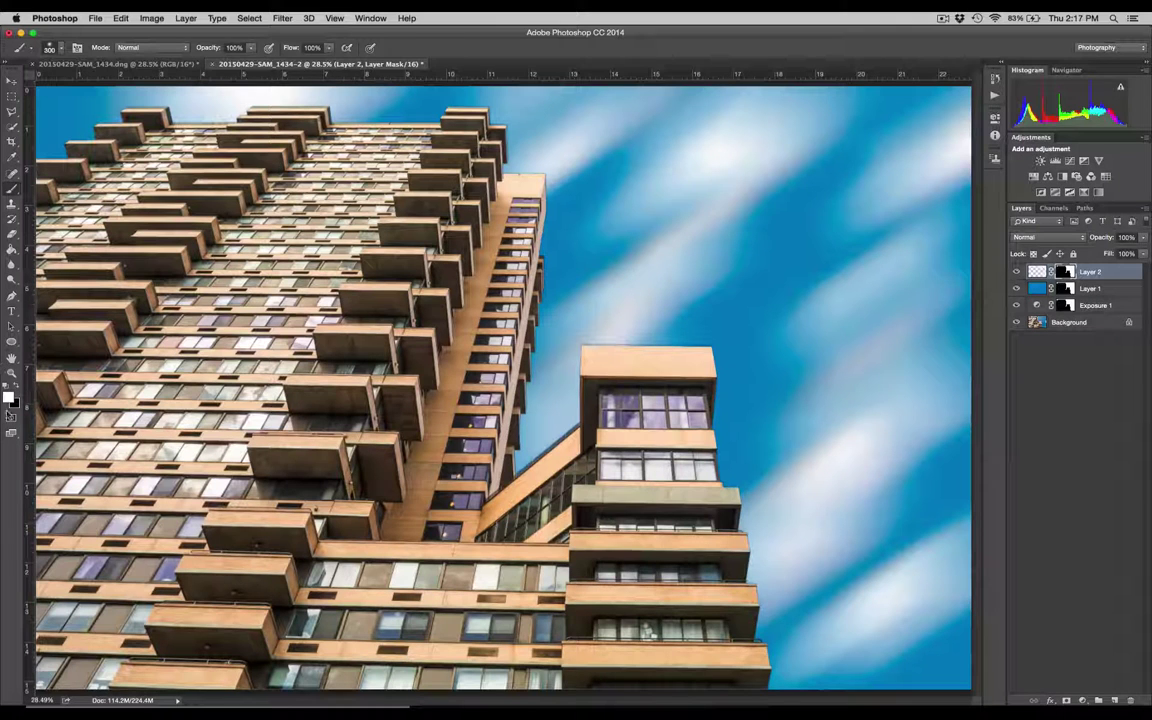
Step: Add a Black & White adjustment layer with Blues -81, Cyans -58 and Magentas 207
key("v")
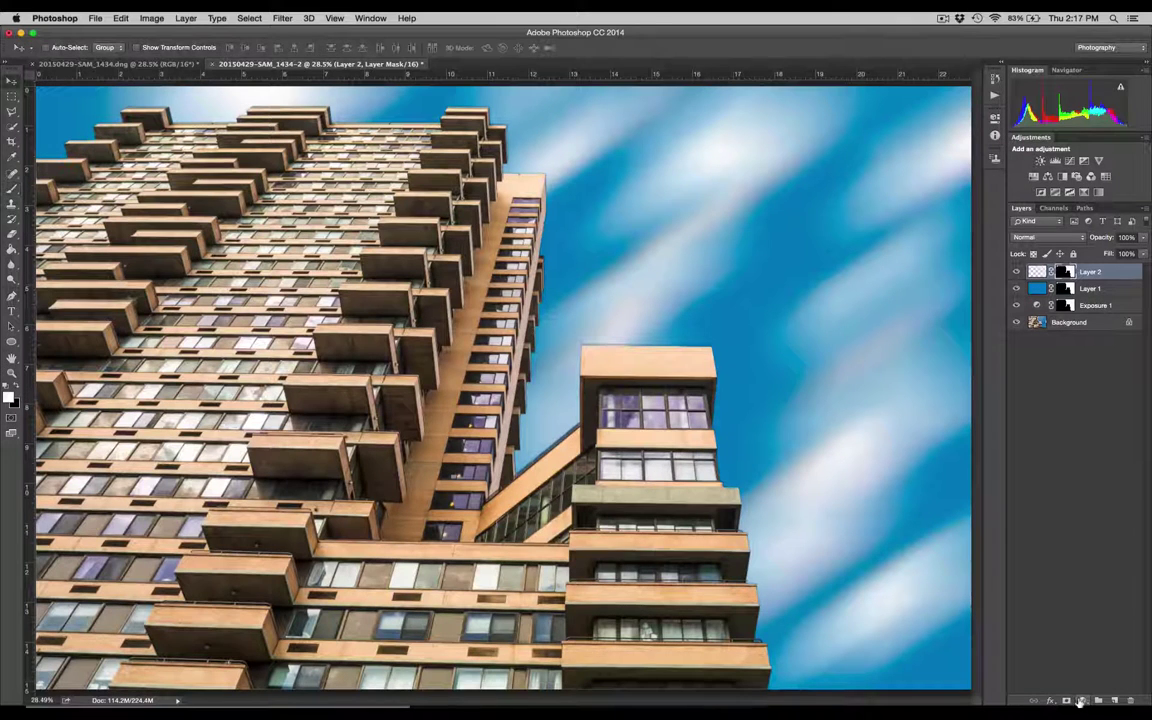
left_click(1080, 702)
left_click(1078, 603)
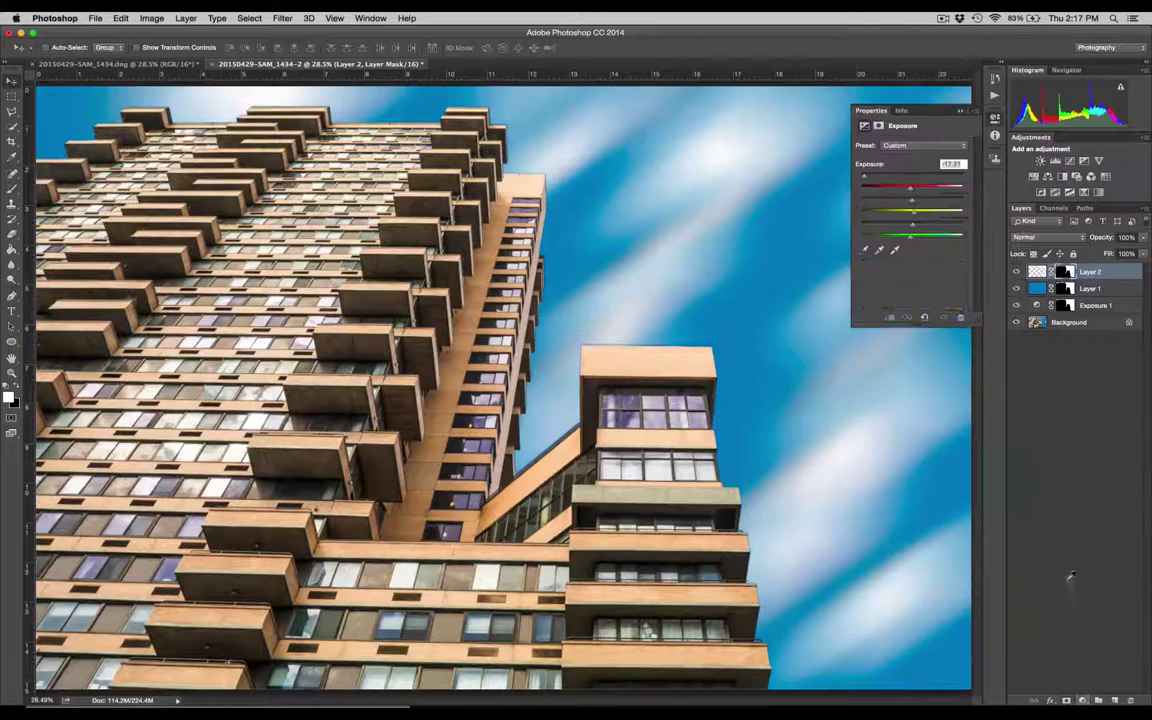
left_click_drag(910, 287, 873, 289)
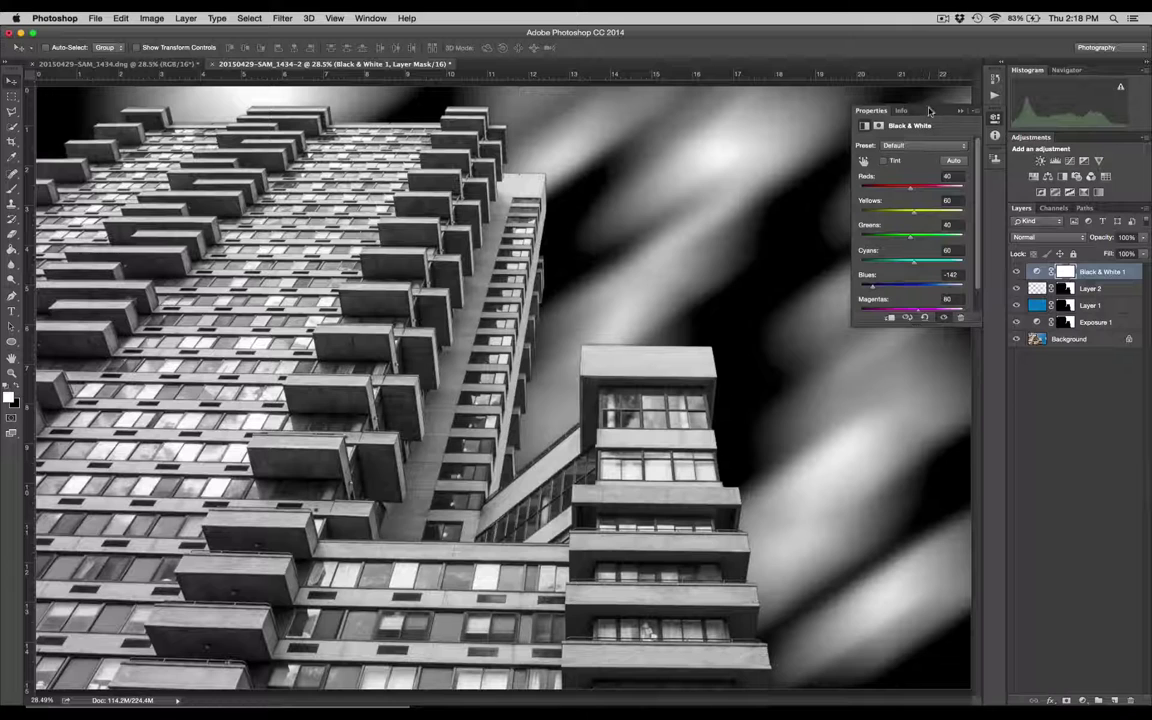
left_click(884, 287)
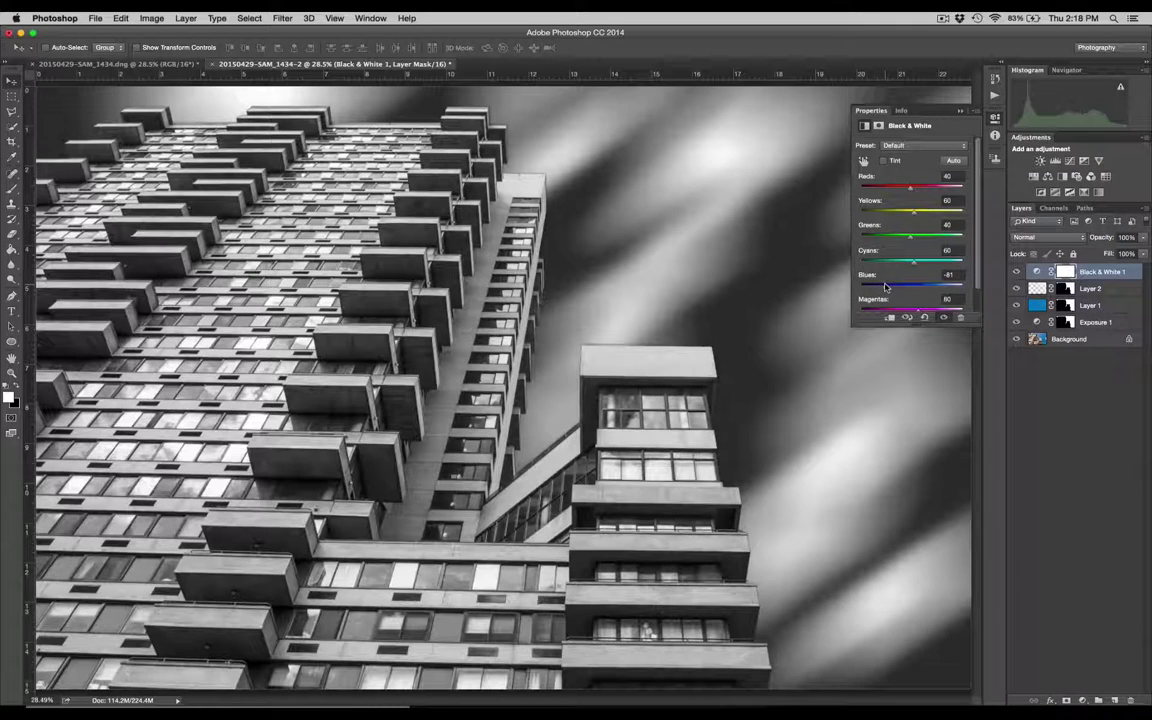
left_click_drag(913, 264, 938, 264)
left_click_drag(907, 263, 919, 191)
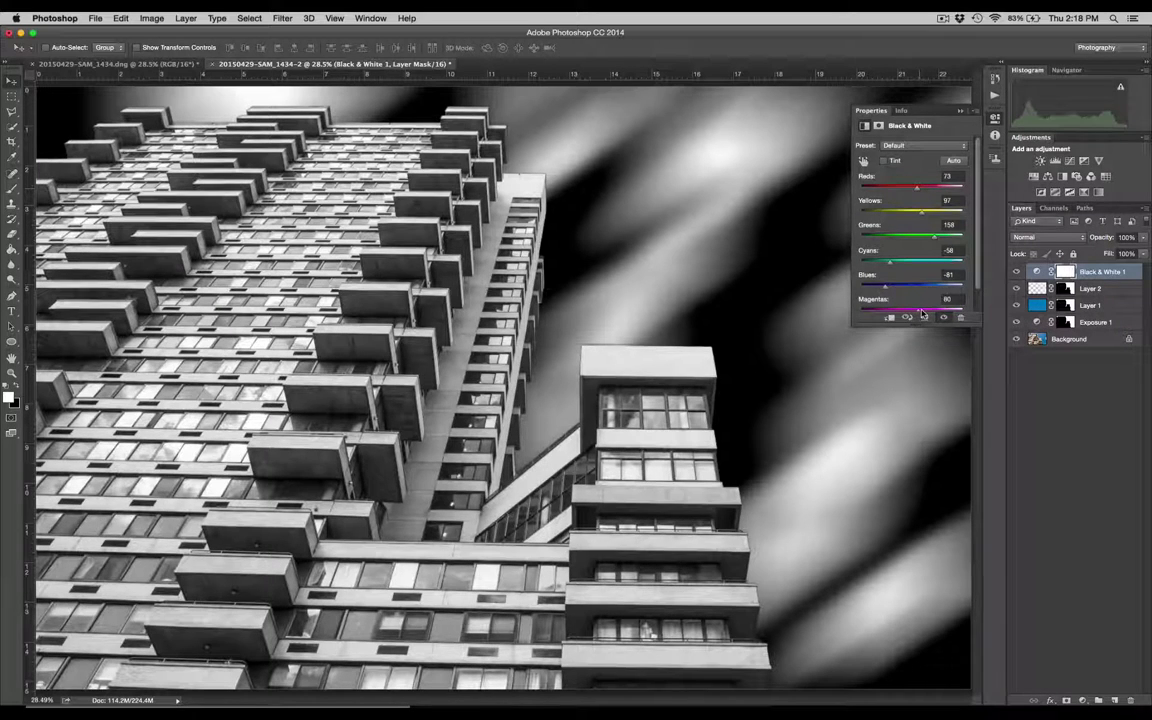
left_click_drag(922, 310, 980, 300)
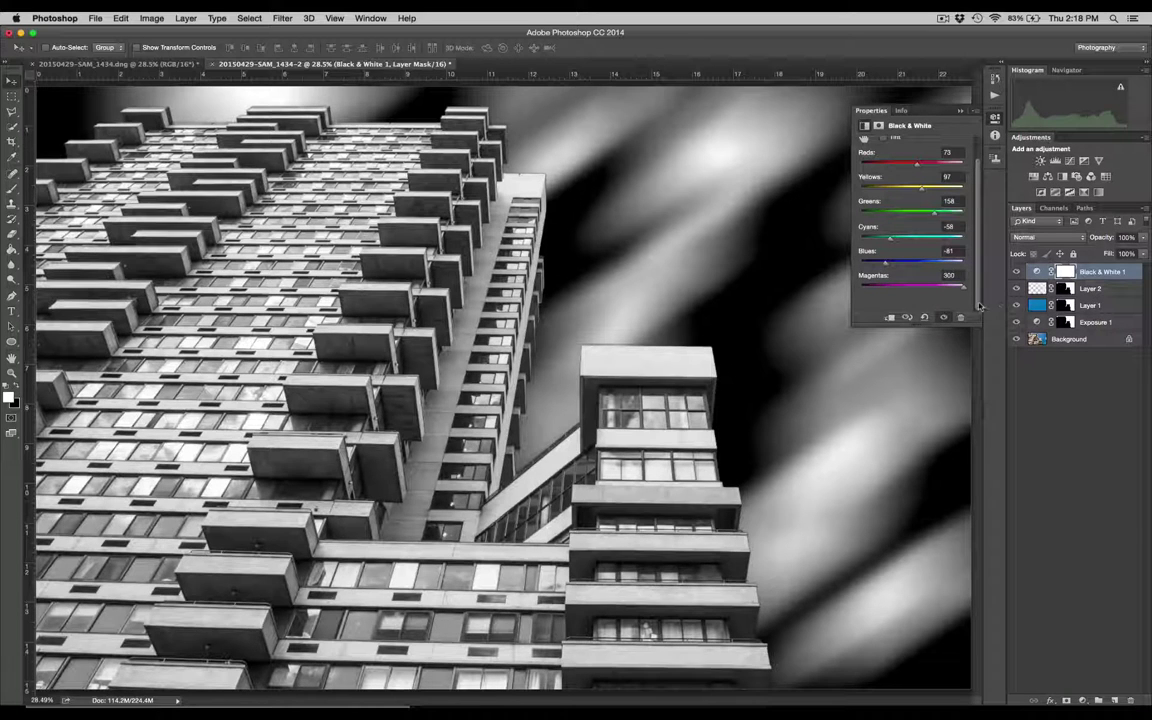
mouse_move(962, 287)
left_mouse_down()
mouse_move(938, 284)
mouse_move(944, 296)
left_mouse_up()
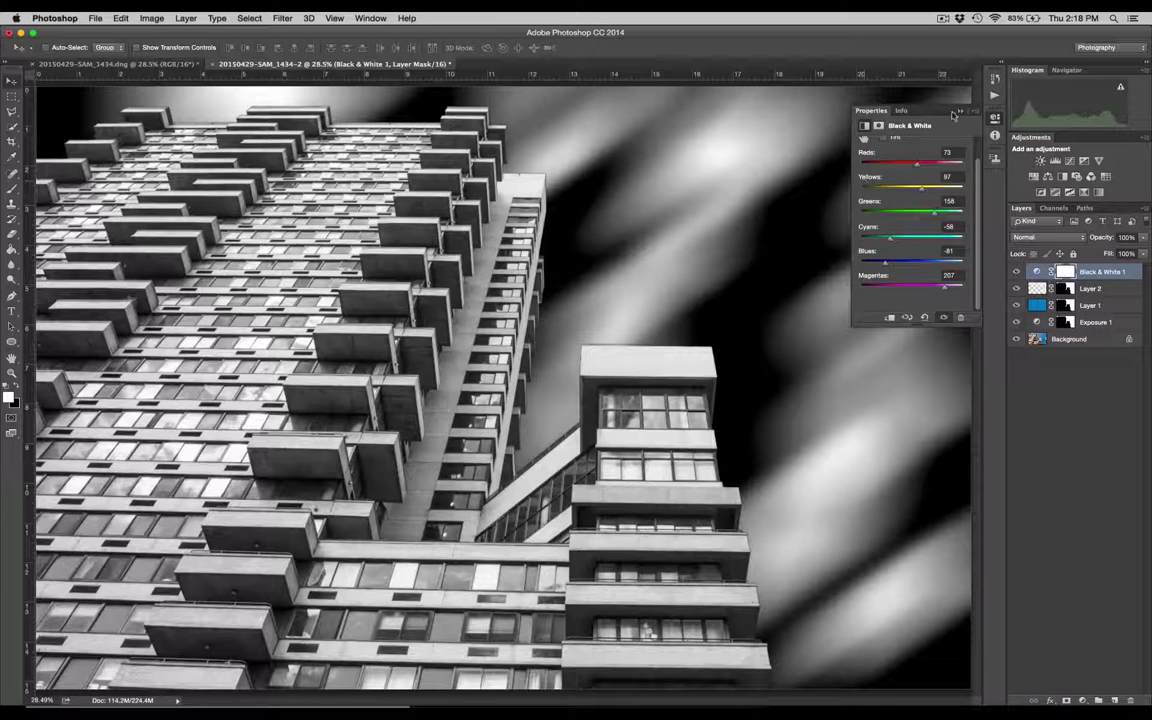
left_click(862, 102)
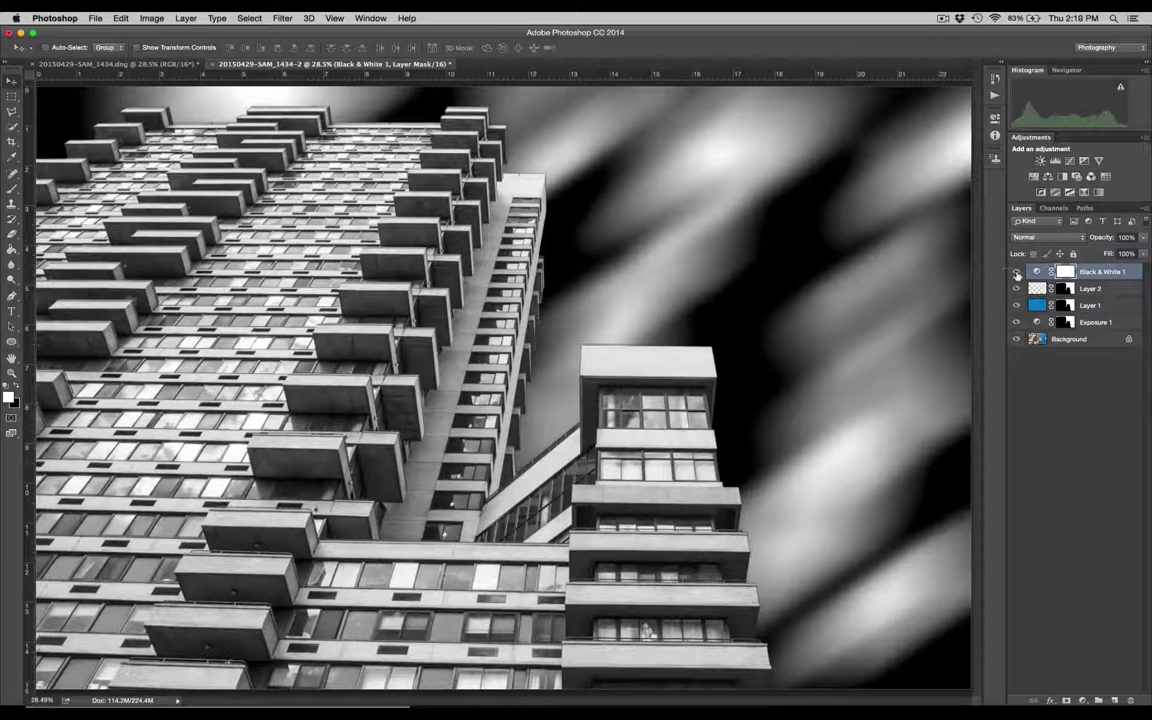
Step: Toggle the Black & White, blue sky, cloud and exposure layers to compare against the original sky
left_click(1017, 273)
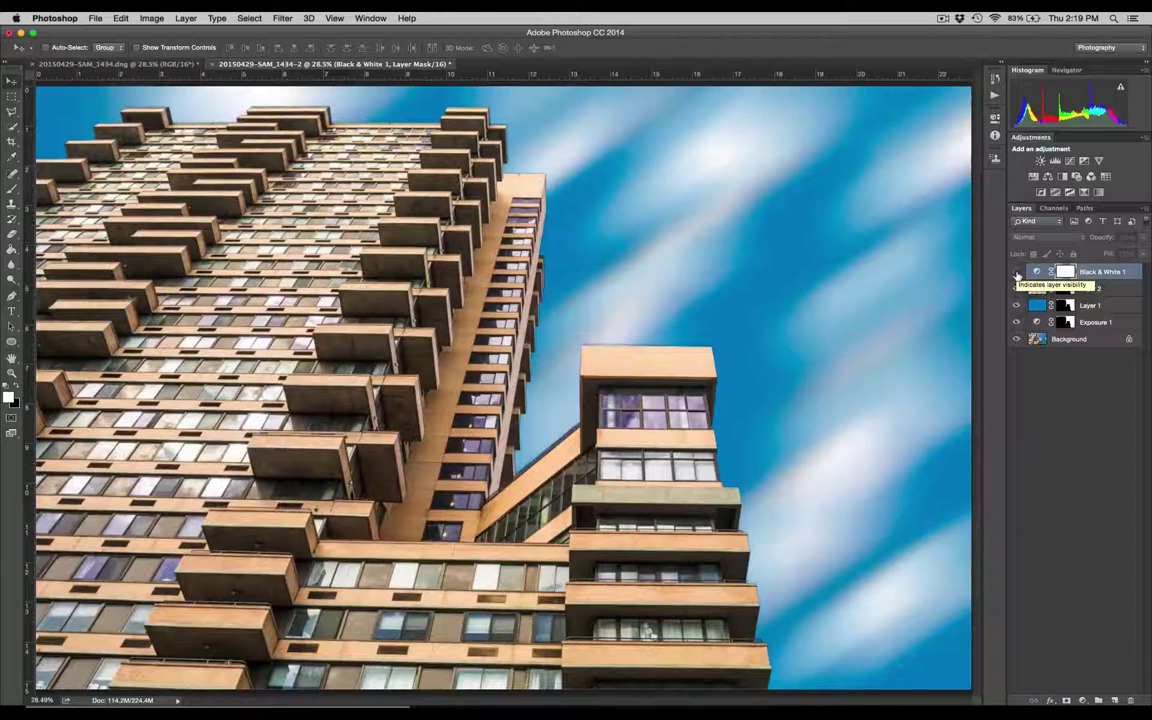
left_click(1017, 273)
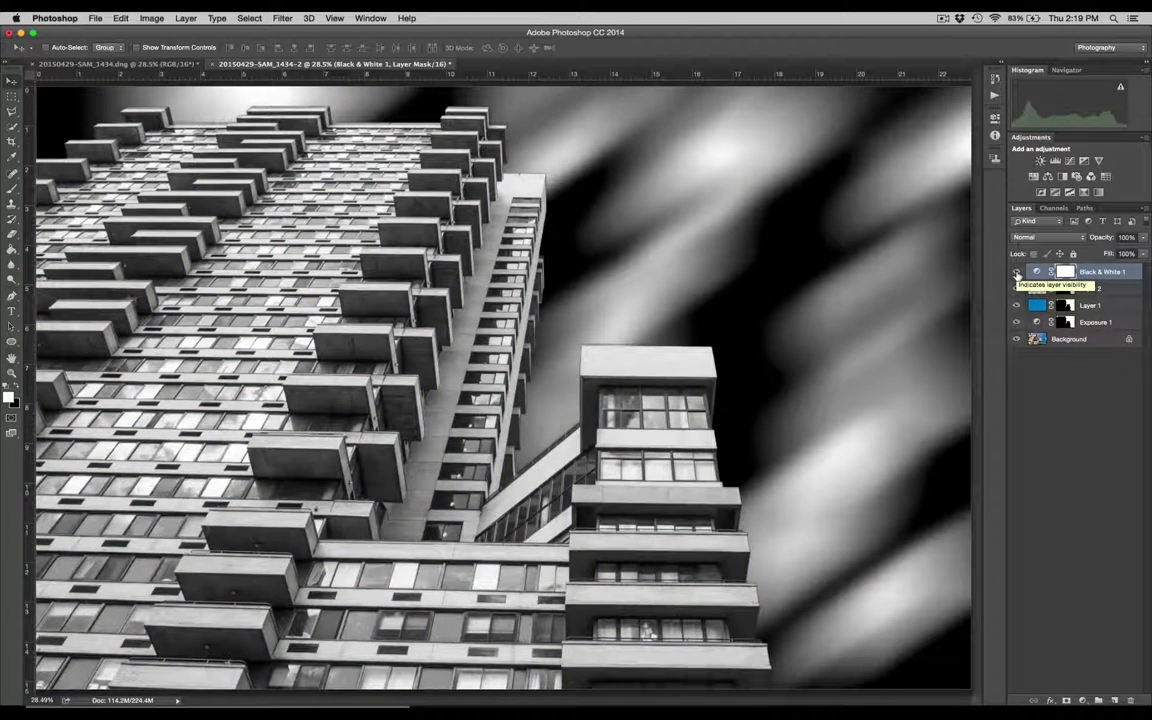
left_click(1017, 273)
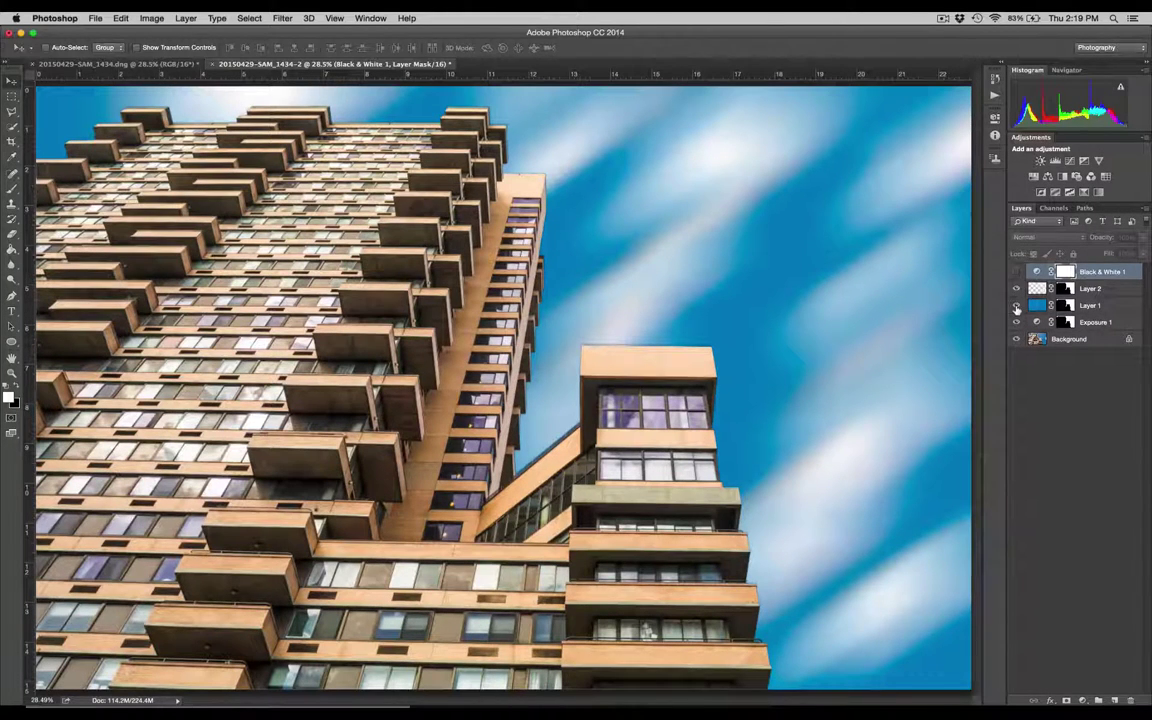
left_click(1017, 305)
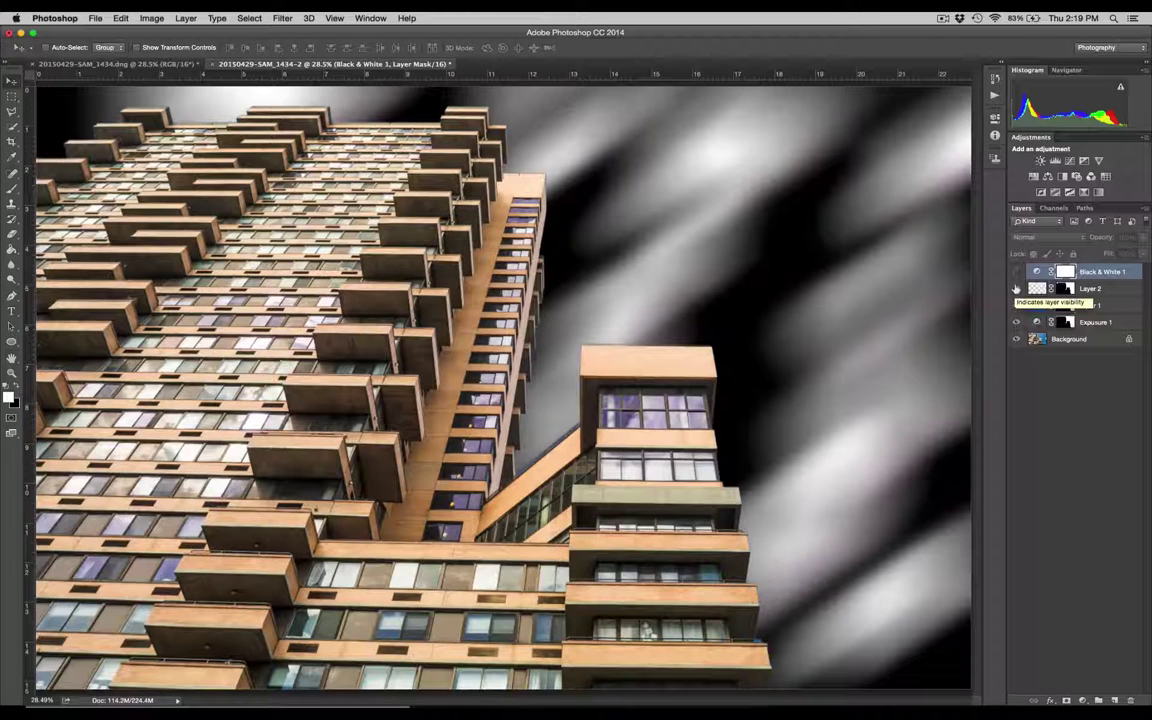
left_click(1017, 289)
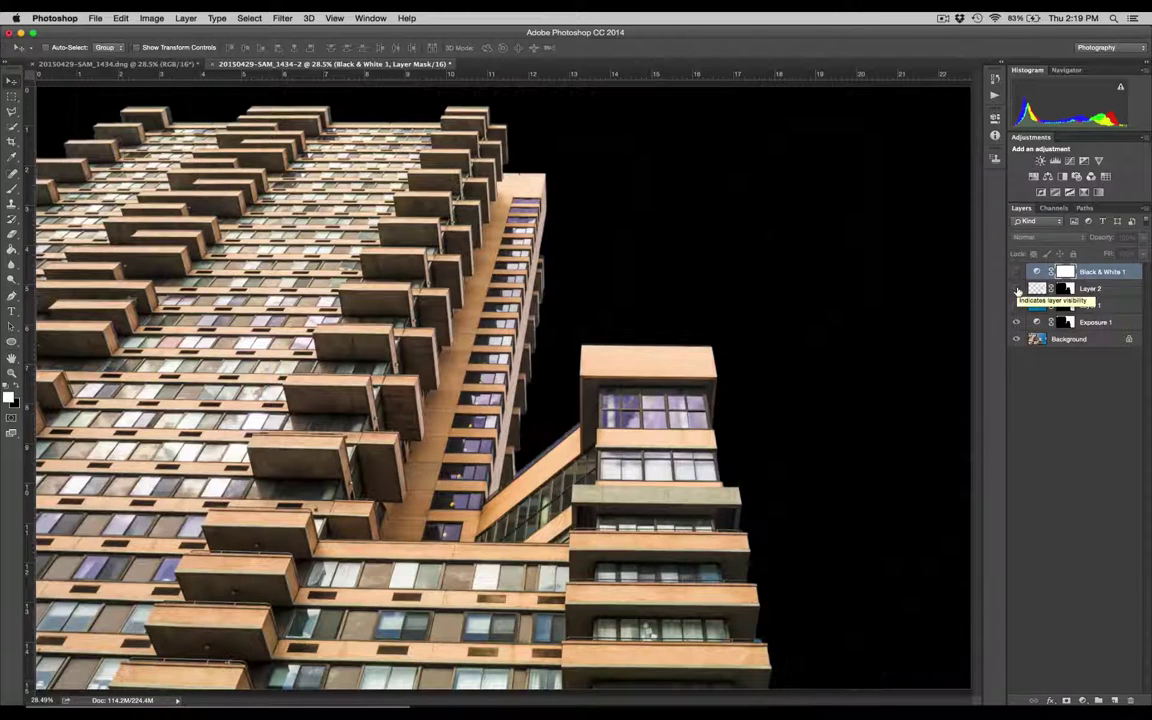
left_click(1017, 322)
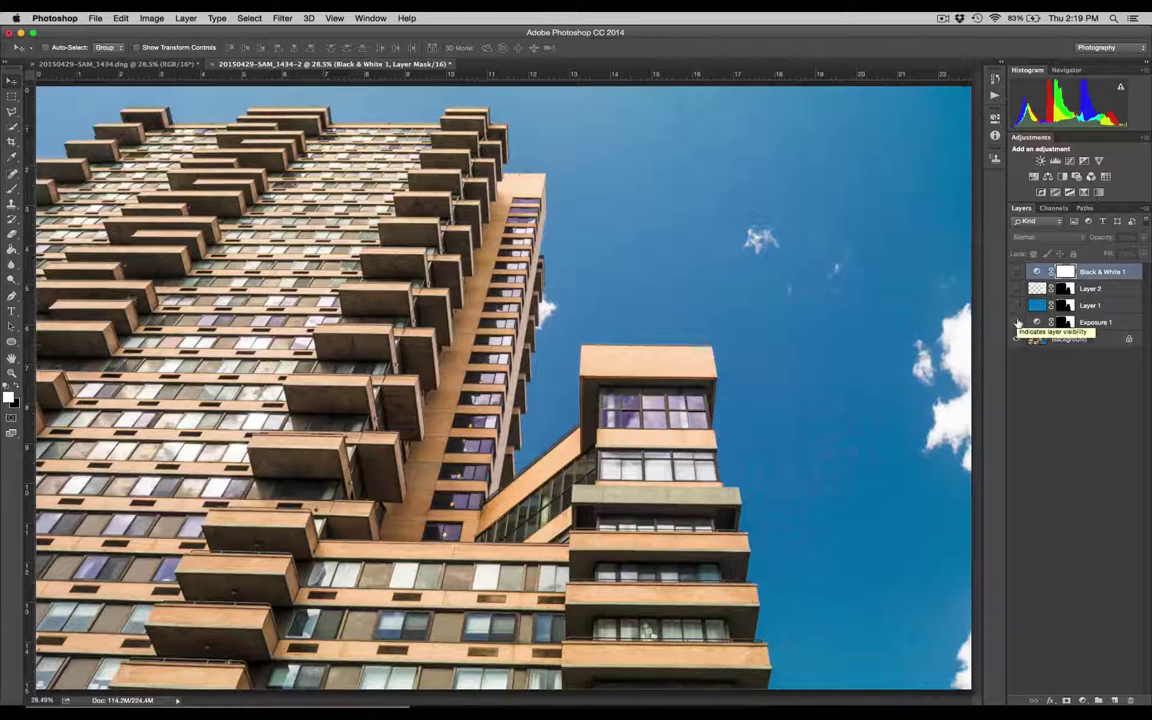
left_click(1017, 322)
left_click(1017, 322)
left_click(1016, 306)
left_click(1016, 306)
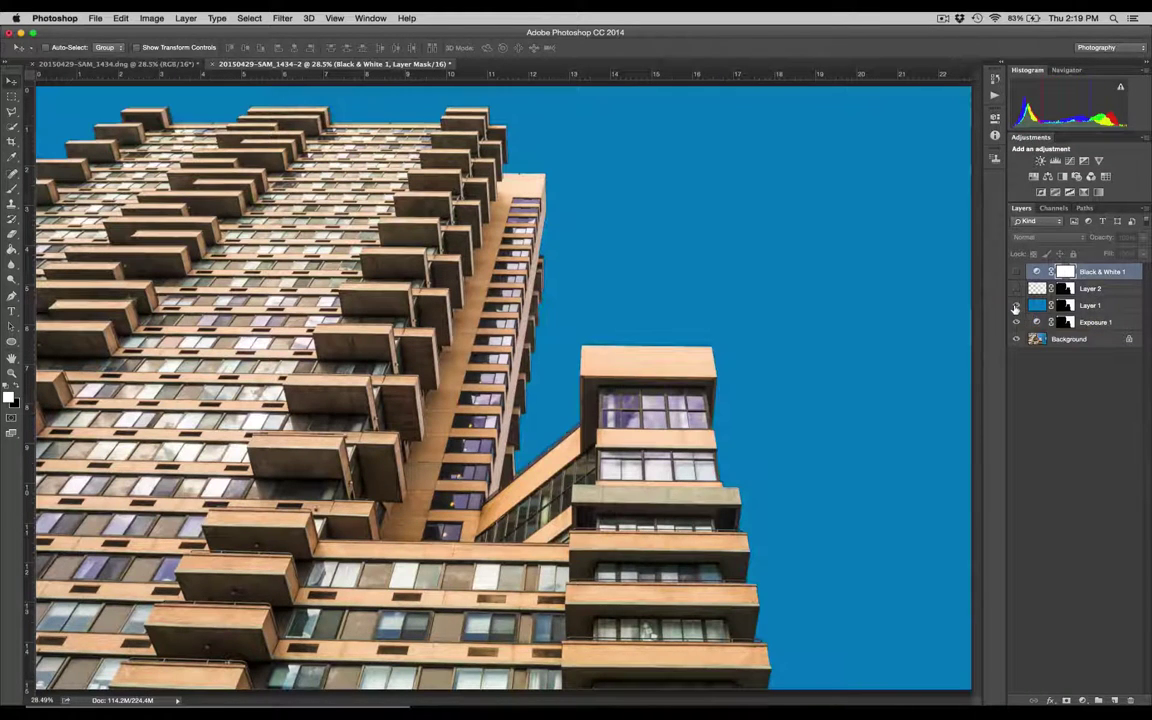
left_click(1016, 289)
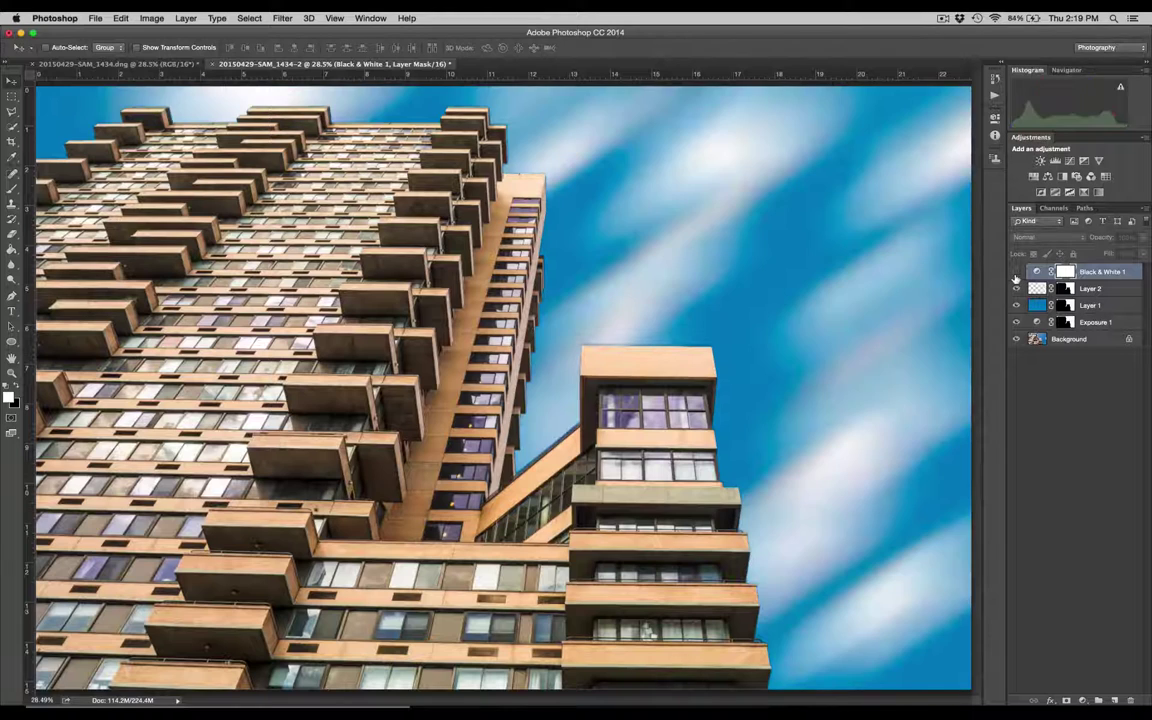
Step: Compare the colour and monochrome versions, then delete the Black & White 1 layer
left_click(1016, 274)
left_click(1016, 274)
left_click(1016, 274)
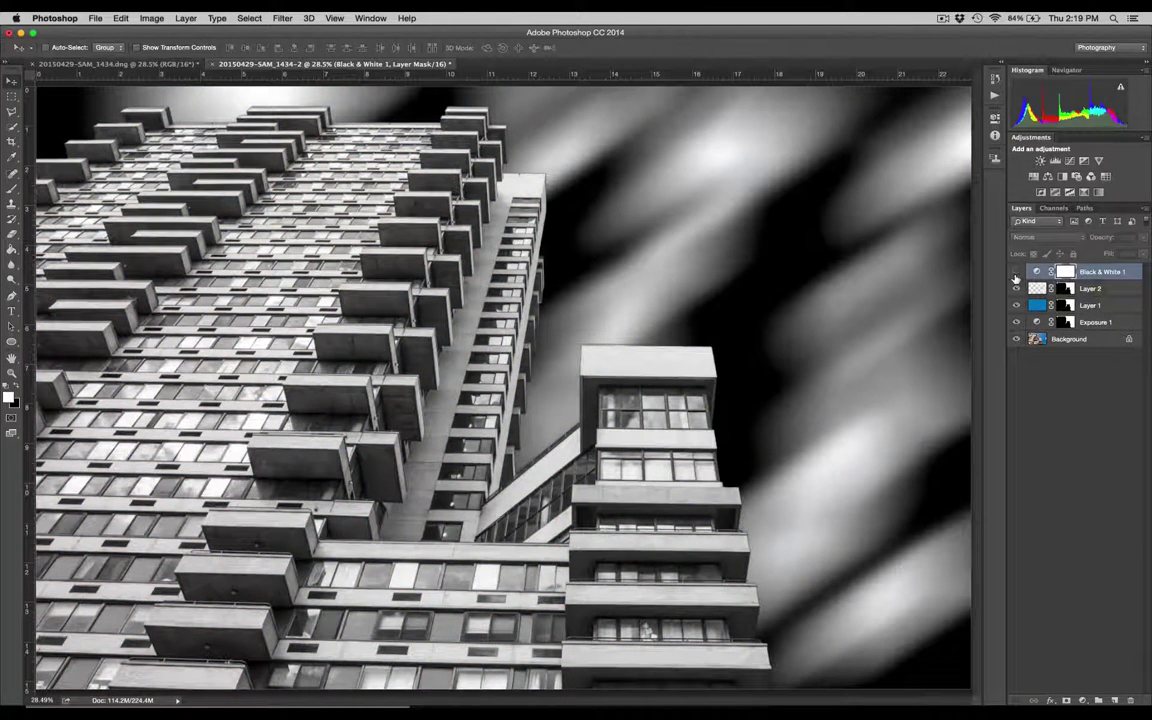
left_click(1016, 274)
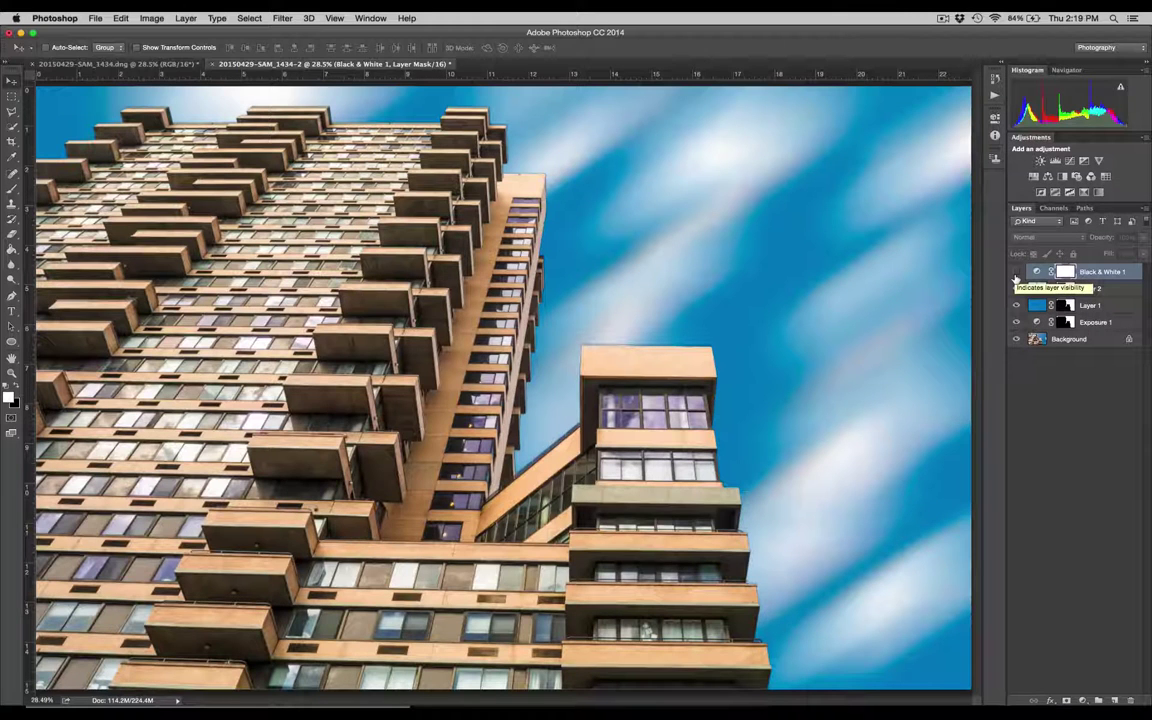
left_click(1016, 276)
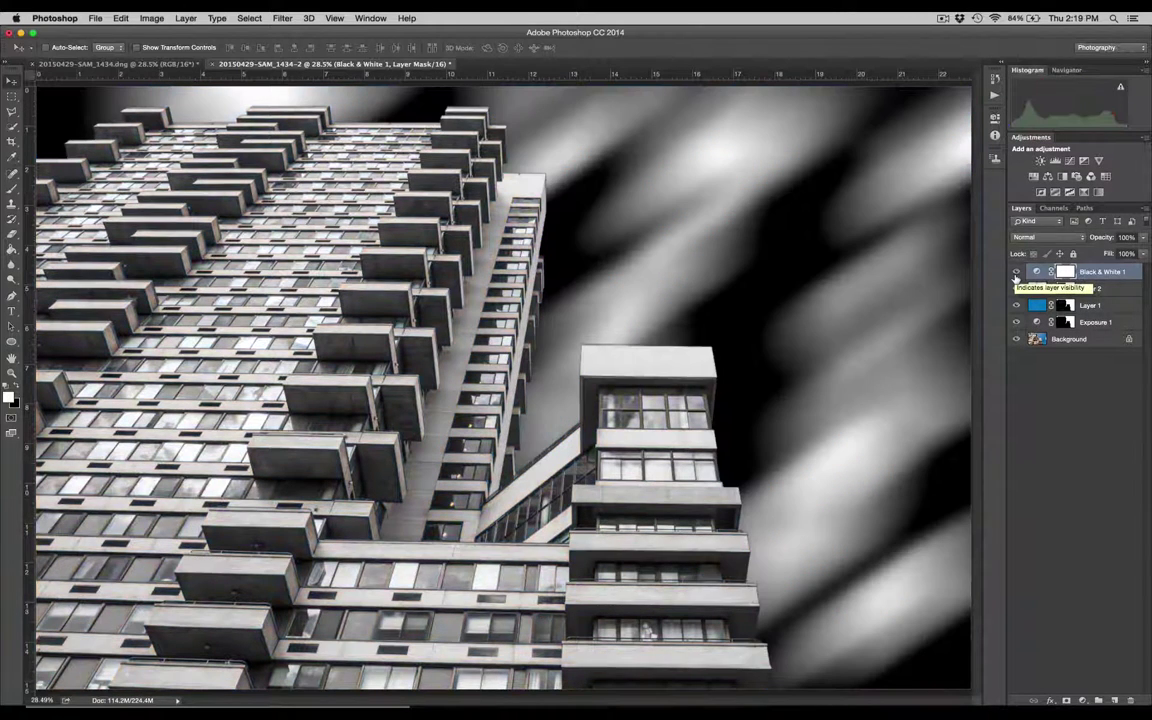
left_click(1016, 276)
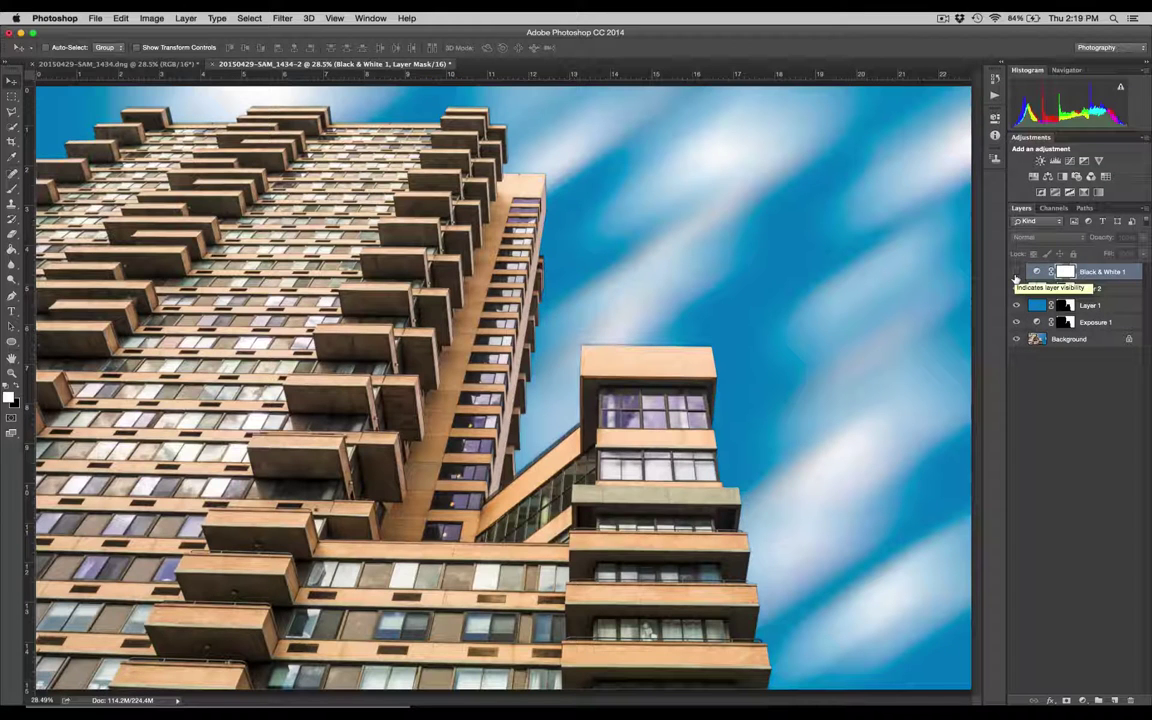
left_click(1016, 277)
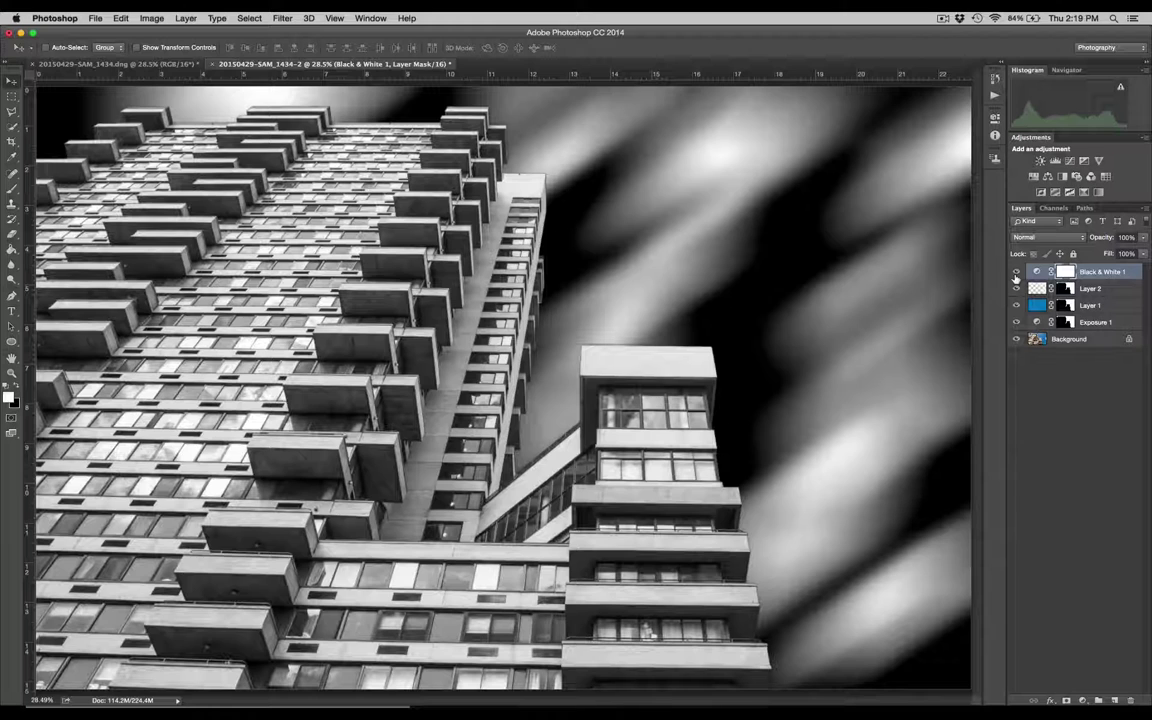
left_click(1016, 277)
key("Delete")
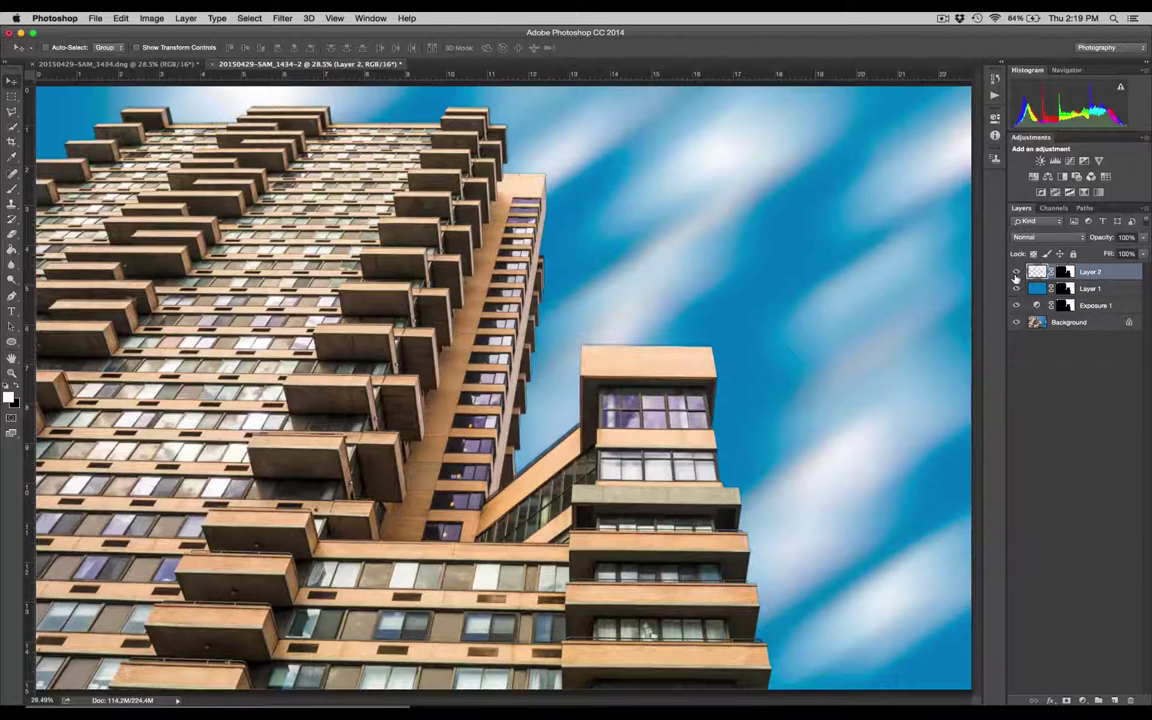